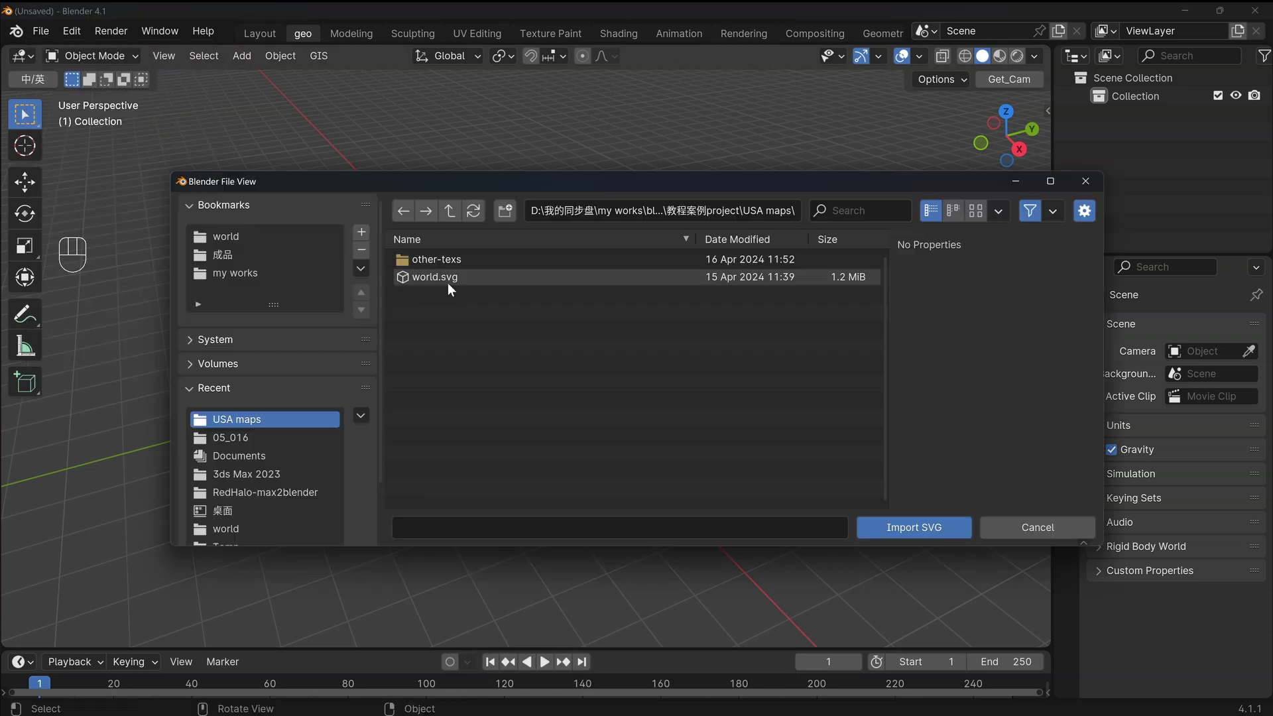
Import the world.svg map file into the scene
left_click(911, 527)
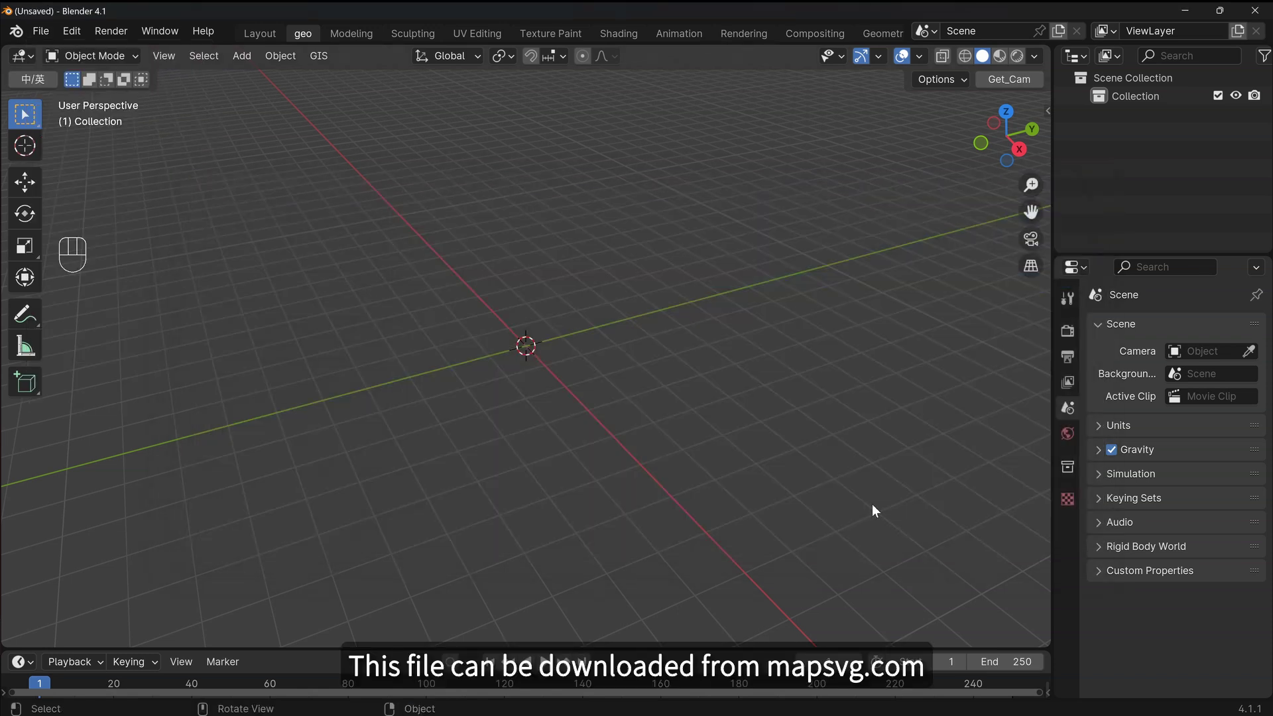
key("KP_Decimal")
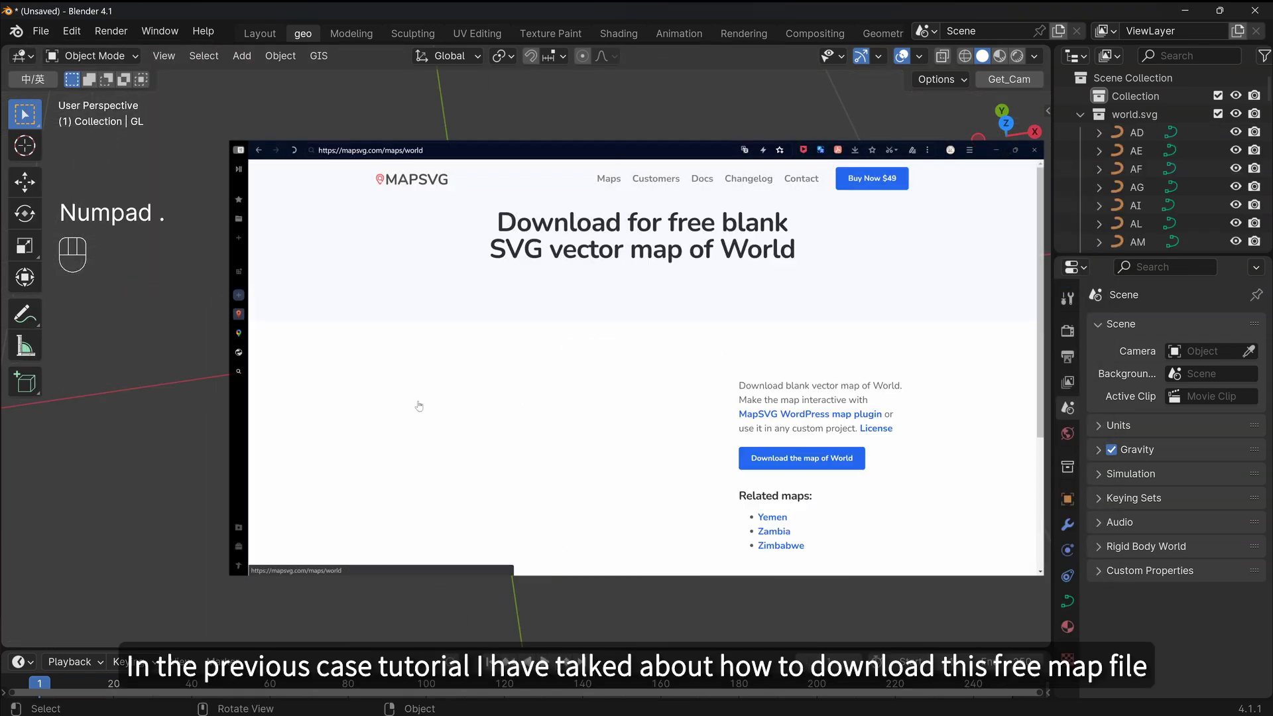
left_click(815, 462)
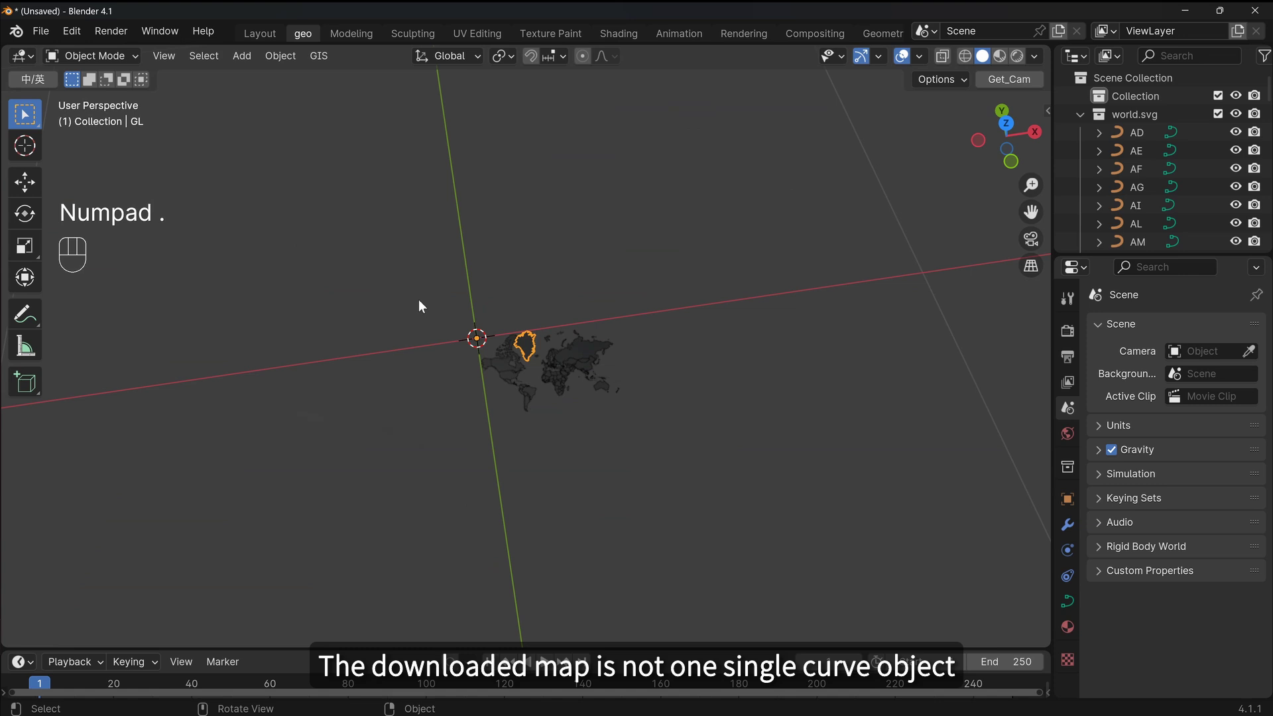
Select all the imported map curves and scale them by 20
type("as")
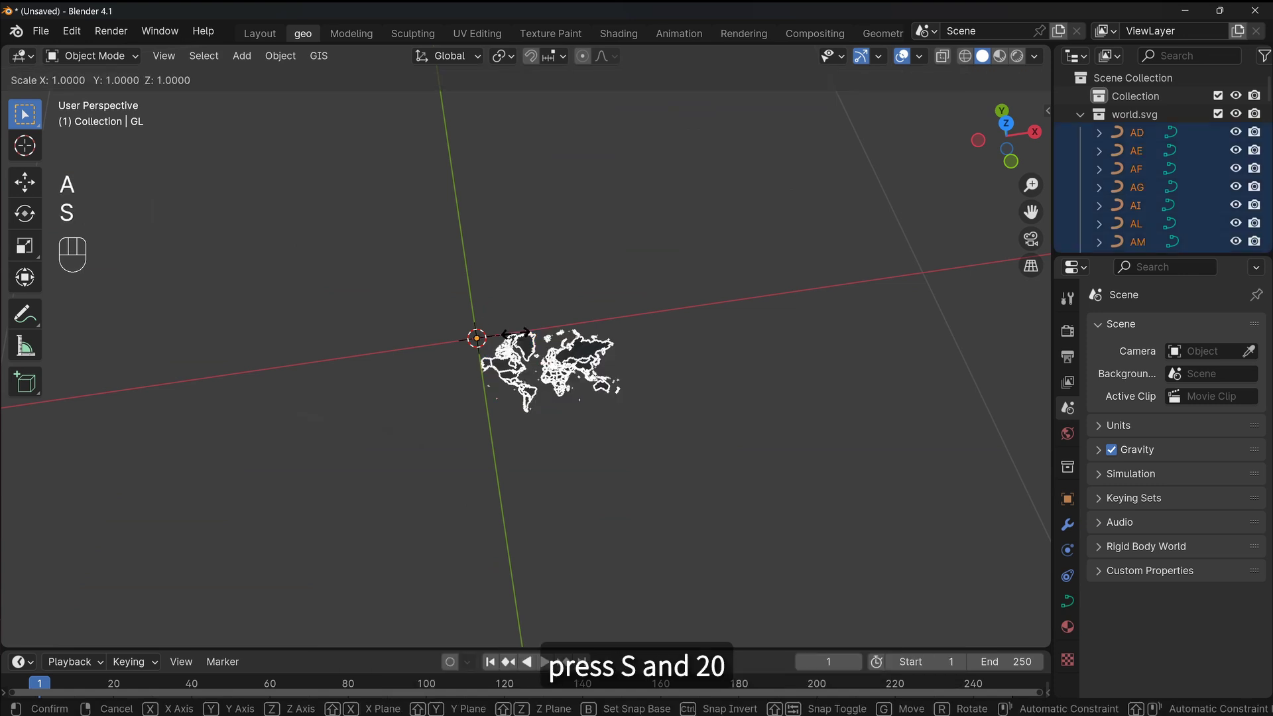
type("20")
key("Return")
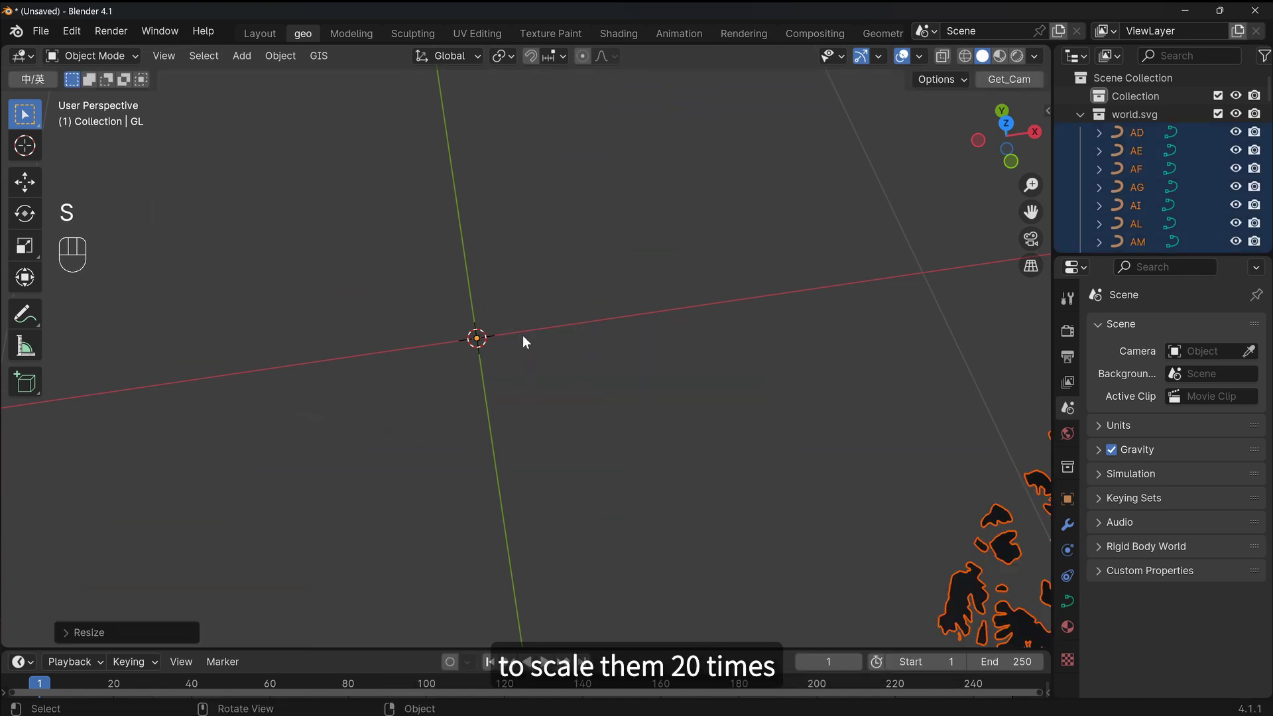
Move the scaled world map so that it is roughly centred on the world origin
key("grave")
left_click(530, 224)
key("g")
left_click(413, 152)
middle_click_drag(528, 367, 551, 292)
scroll(563, 287, "up", 2)
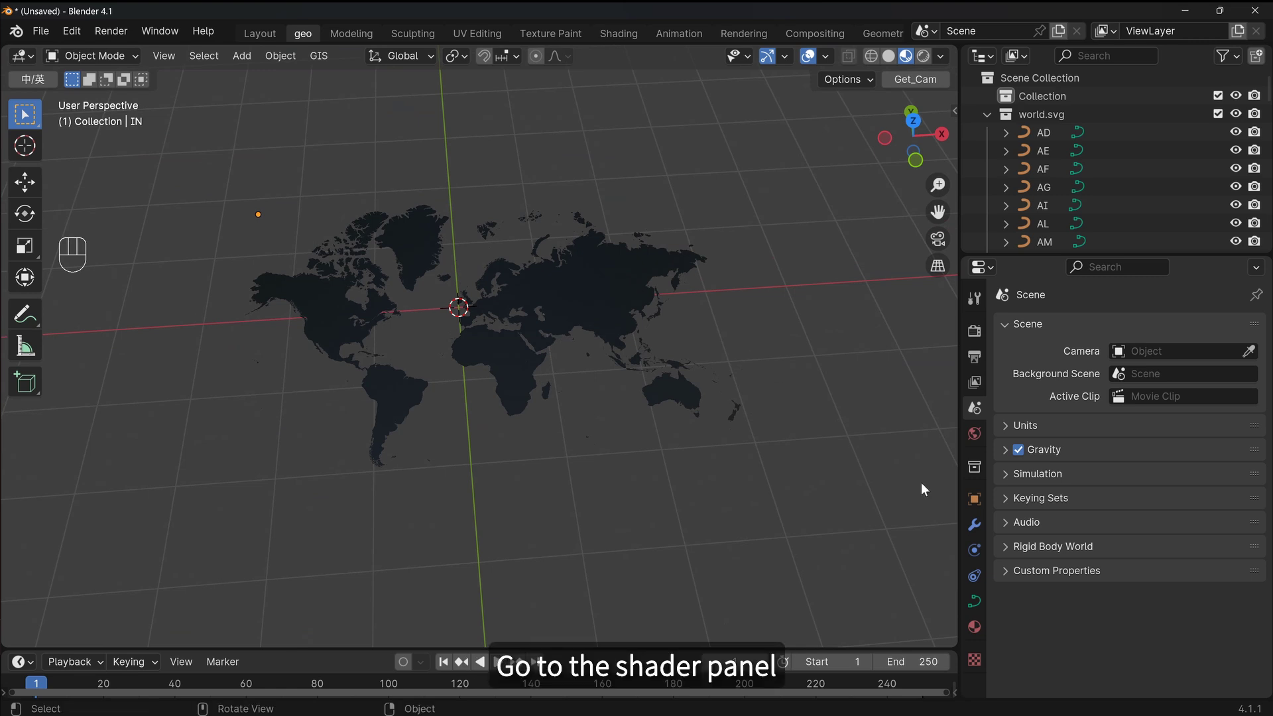
Enable Use Nodes for the map's SVGMat material
left_click(974, 626)
left_click(1101, 484)
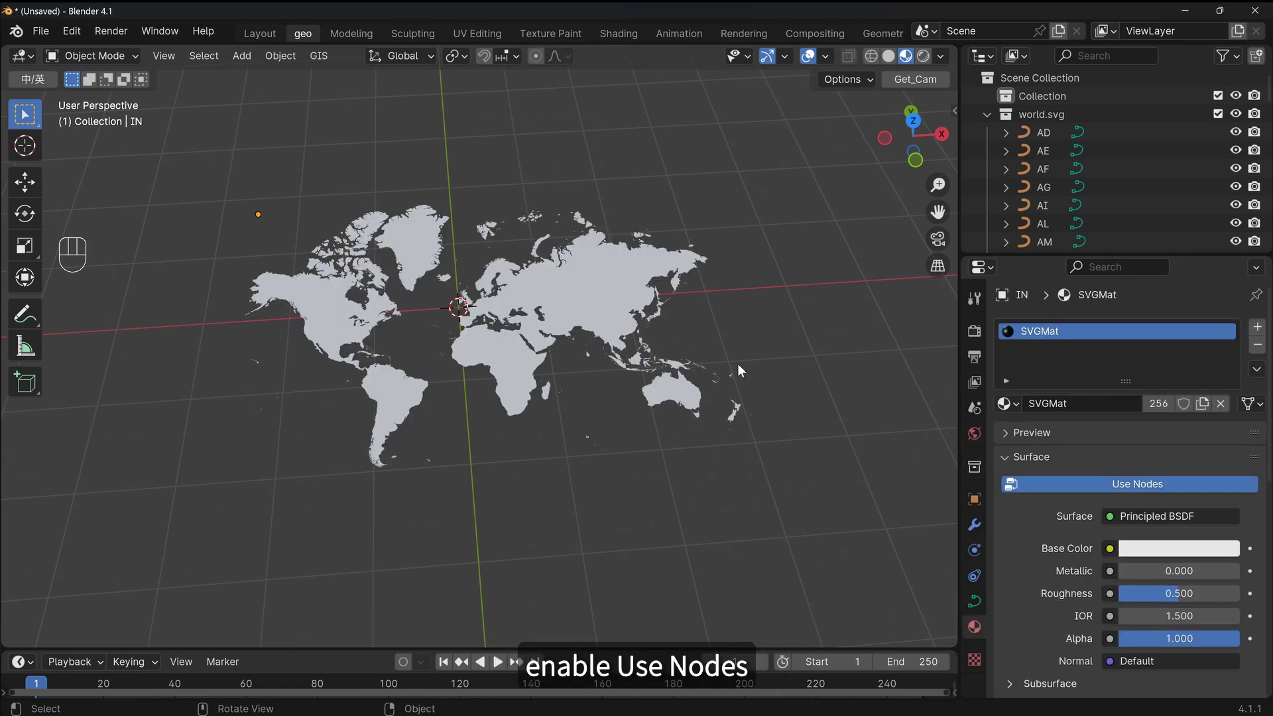
Locate the fill fault in South Asia and open the India curve in Edit Mode
scroll(543, 367, "up", 6)
middle_click_drag(646, 365, 589, 434, "shift")
scroll(590, 436, "up", 3)
scroll(565, 421, "down", 4)
middle_click_drag(674, 451, 579, 427, "shift")
key("a")
scroll(582, 402, "down", 2)
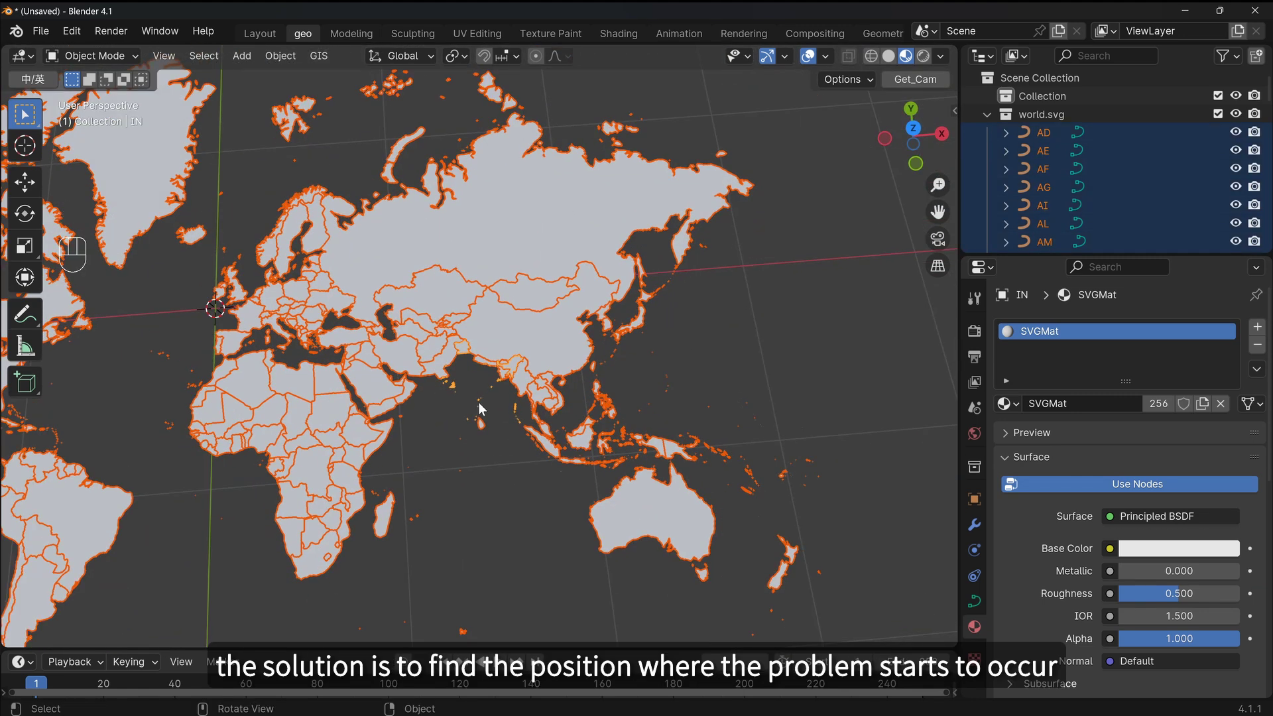
scroll(480, 407, "up", 6)
middle_click_drag(472, 408, 568, 336, "shift")
left_click(631, 365)
middle_click_drag(528, 277, 534, 344)
scroll(535, 344, "up", 3)
middle_click_drag(623, 318, 555, 329, "shift")
key("Tab")
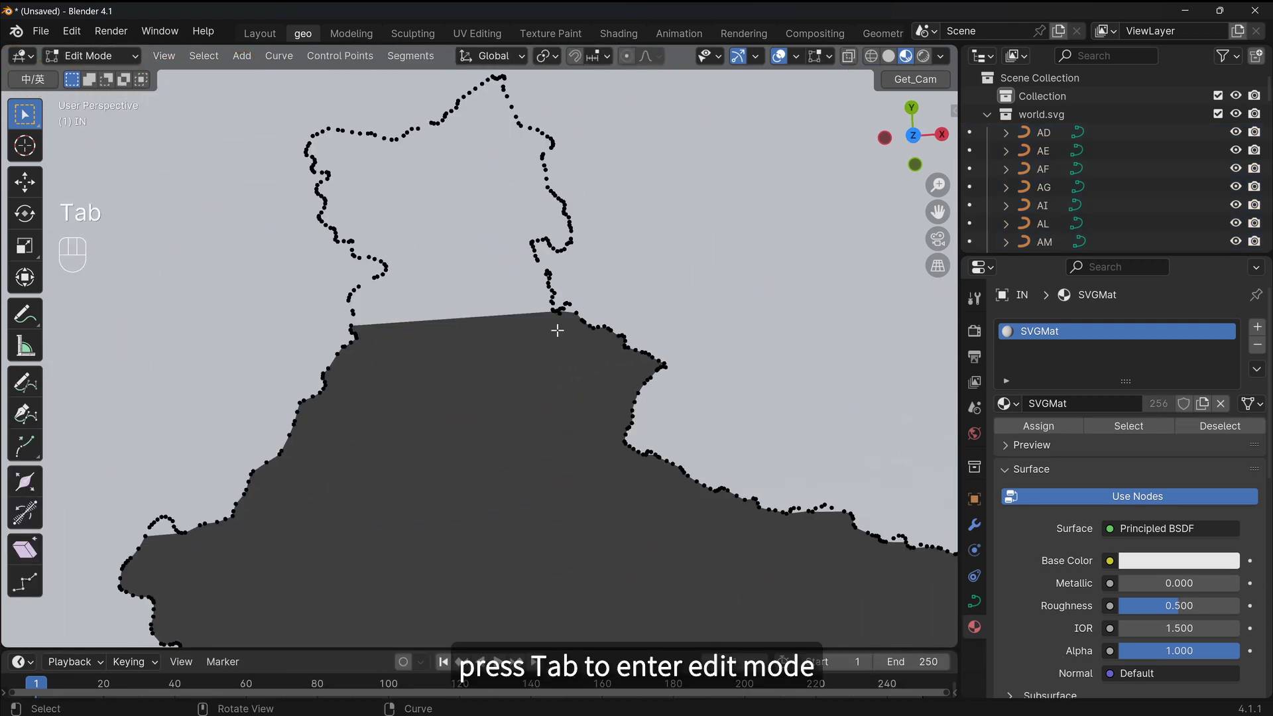
Delete the extra control points where the India curve's northern fill breaks off, and return to Object Mode
scroll(559, 329, "up", 5)
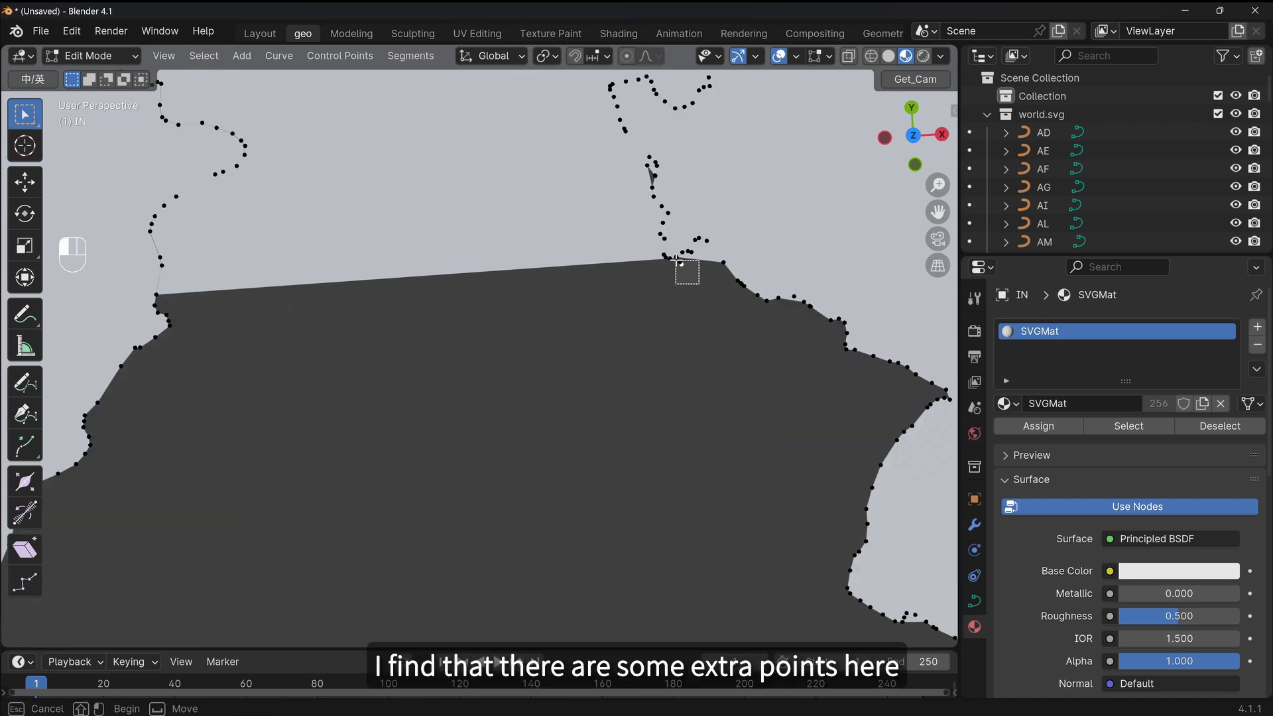
left_click_drag(675, 260, 672, 257)
key("x")
left_click(687, 272)
scroll(675, 317, "down", 14)
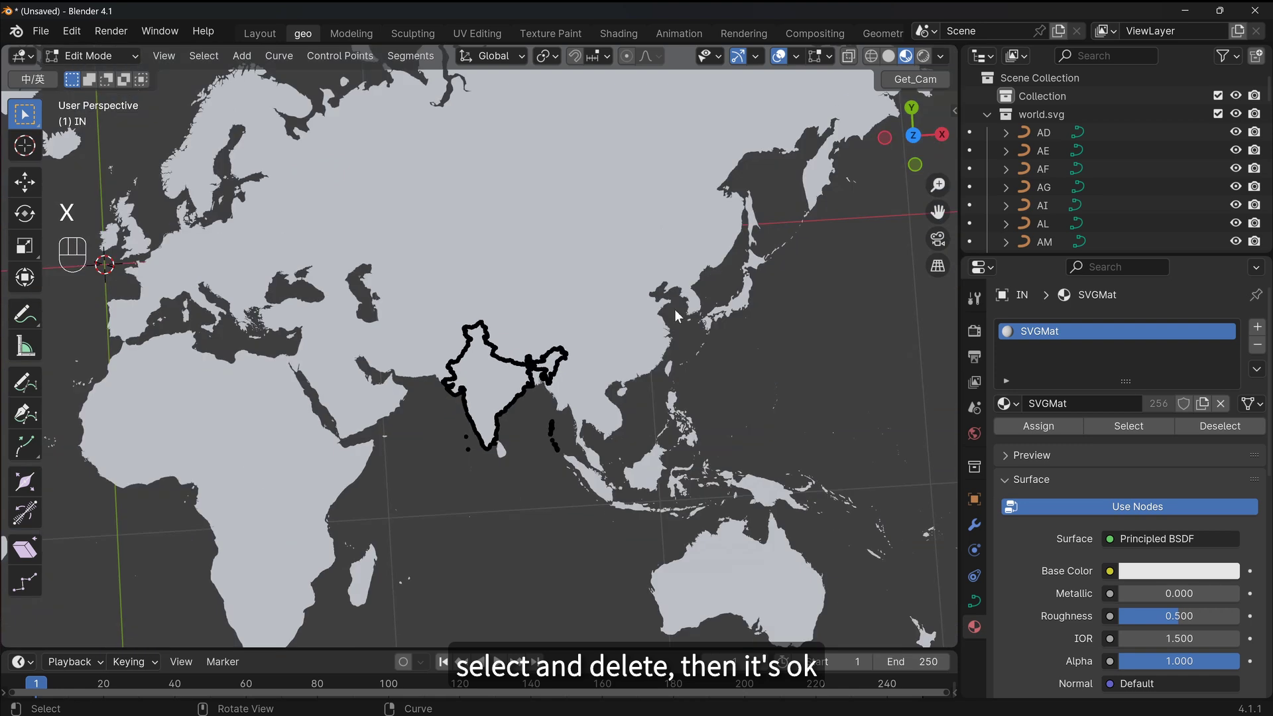
key("Tab")
scroll(576, 376, "down", 4)
middle_click_drag(577, 377, 590, 358)
Duplicate the world.svg collection and exclude the copy from the view layer
left_click(986, 116)
left_click(1022, 120)
right_click(1022, 120)
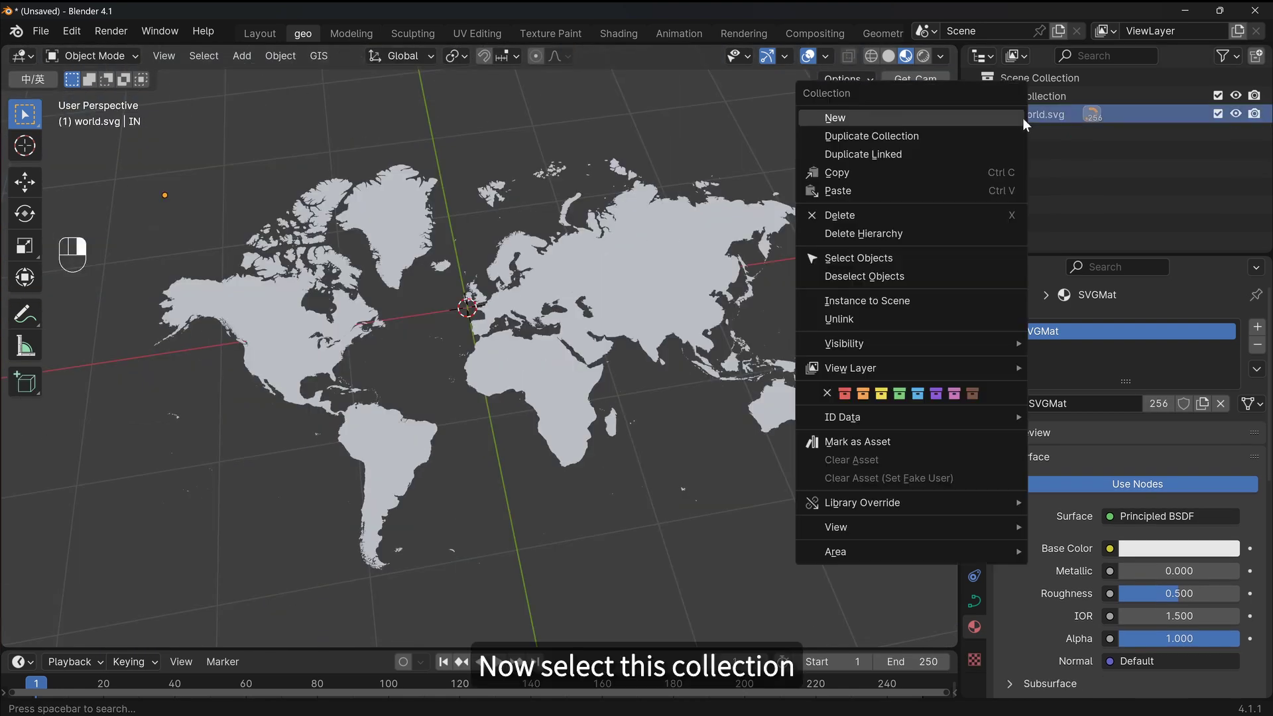
left_click(1012, 134)
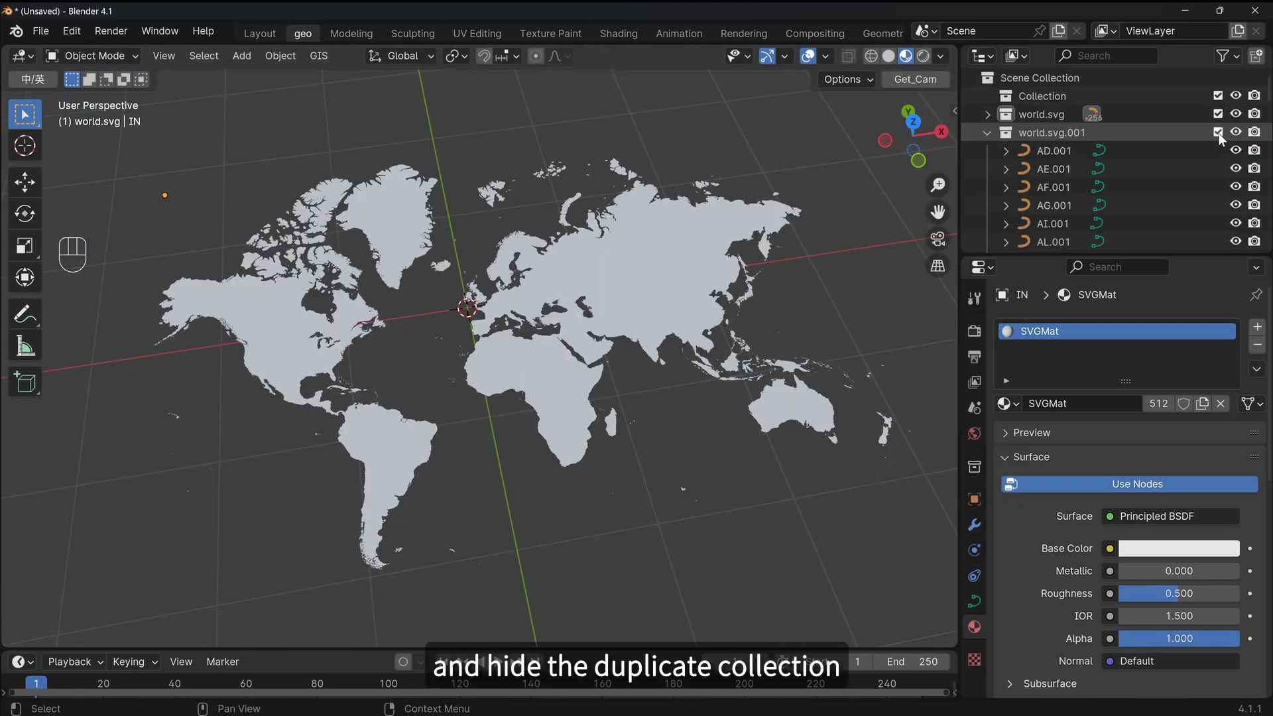
Select all objects in the world.svg collection and set Extrude to 0.001 m for all of these curves at once
left_click(987, 114)
left_click(1042, 115)
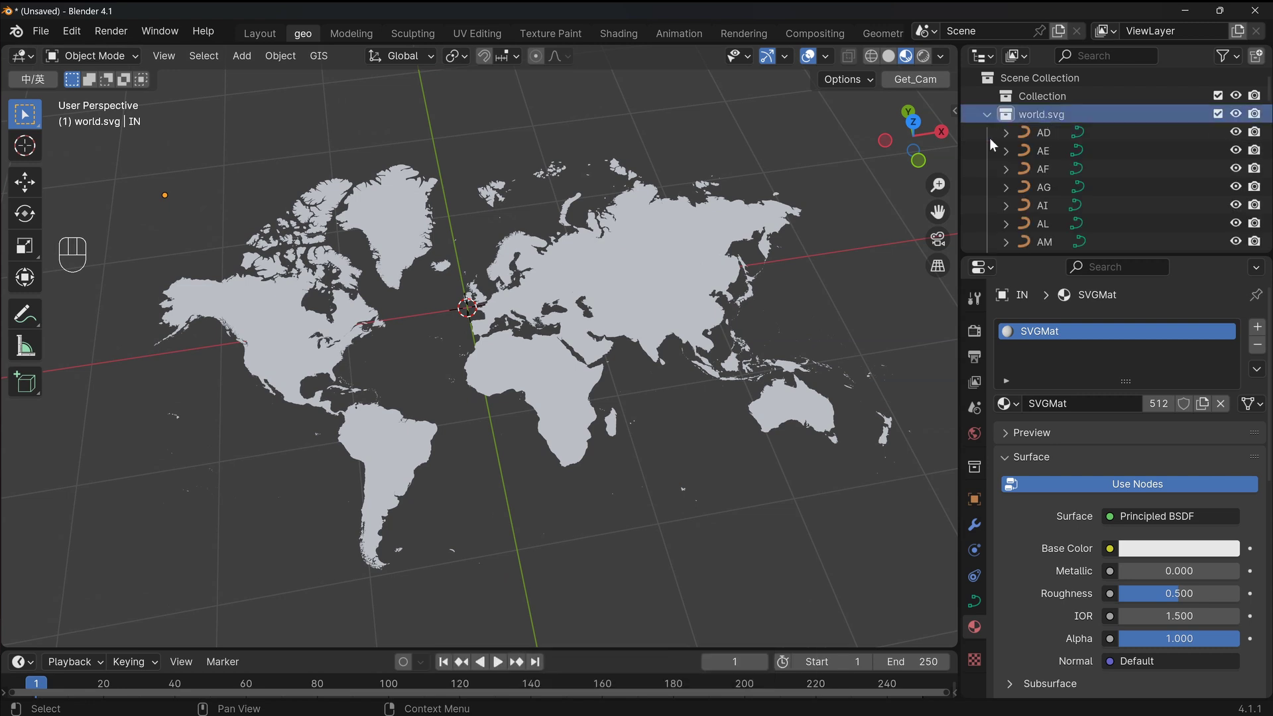
right_click(1035, 120)
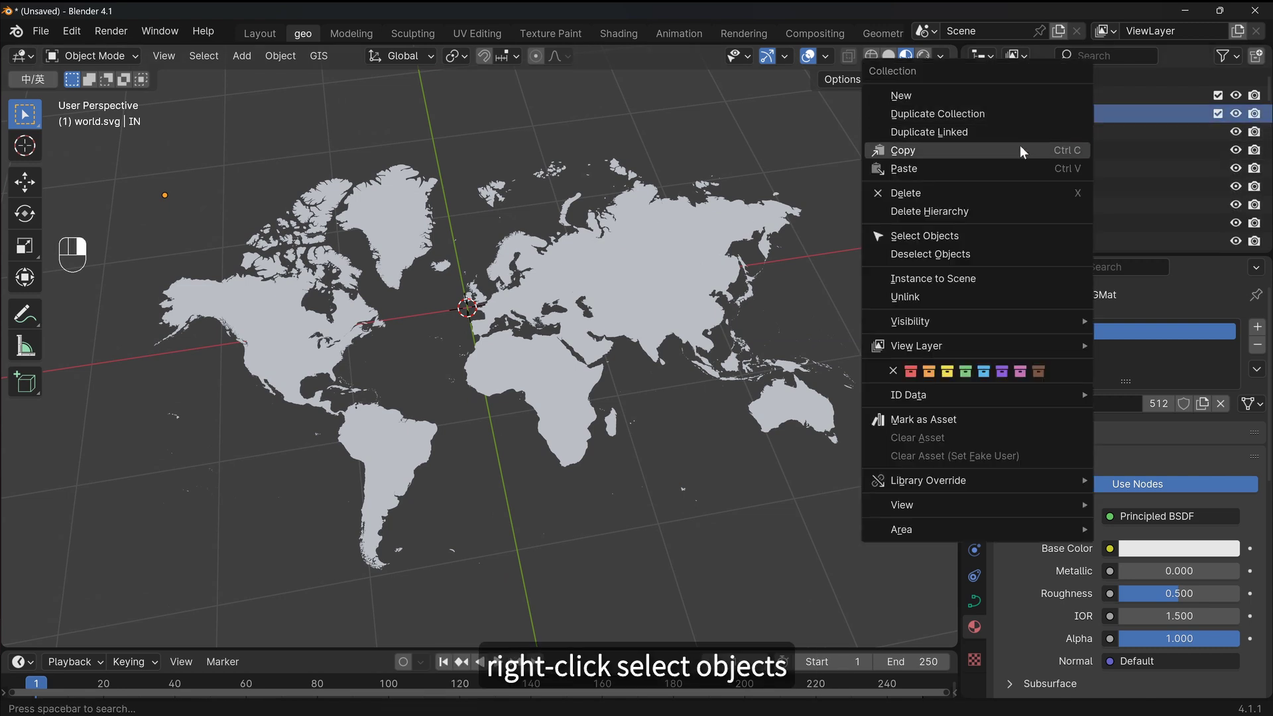
left_click(1008, 200)
left_click(975, 600)
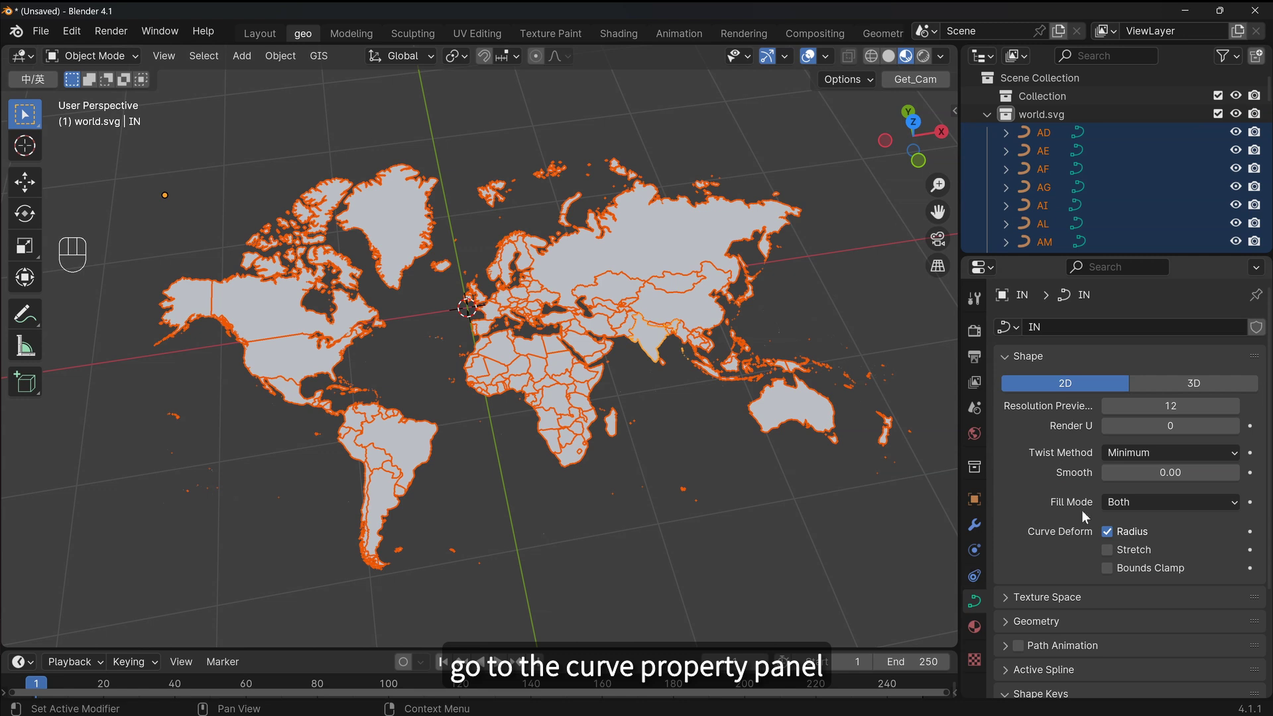
scroll(1060, 523, "down", 3)
left_click(1050, 511)
scroll(1051, 510, "down", 2)
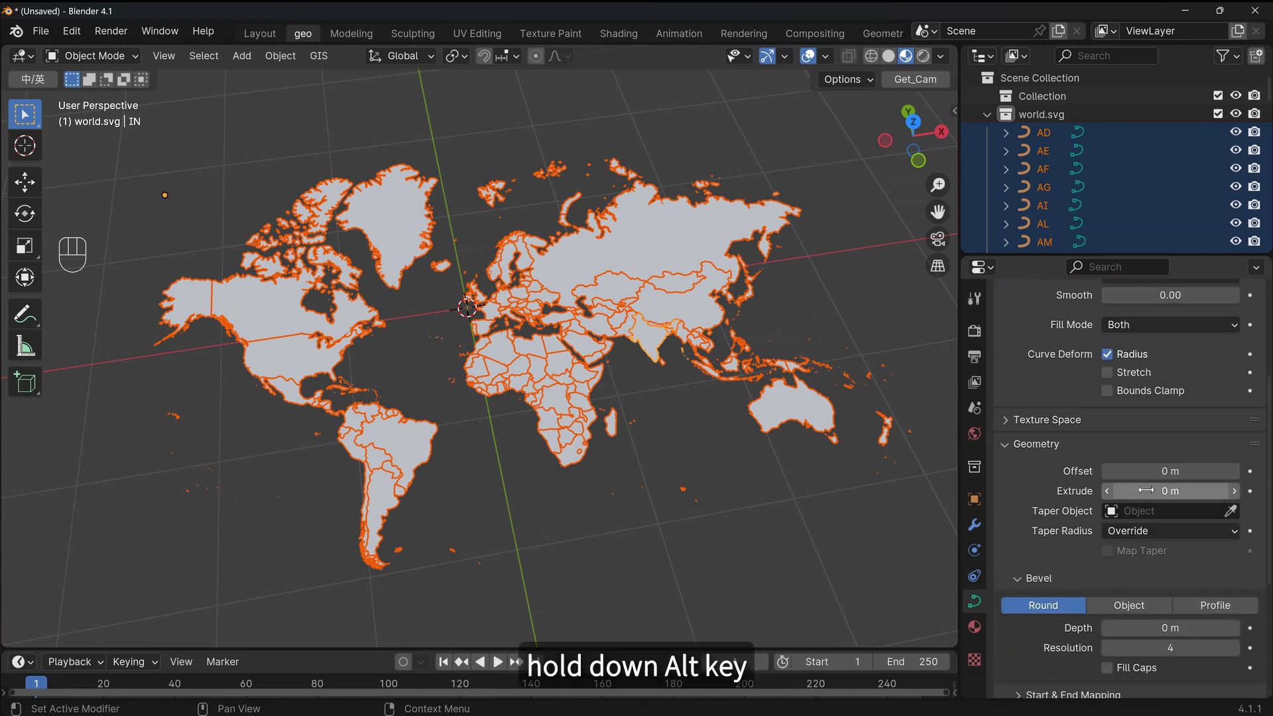
left_click(1185, 487, "alt")
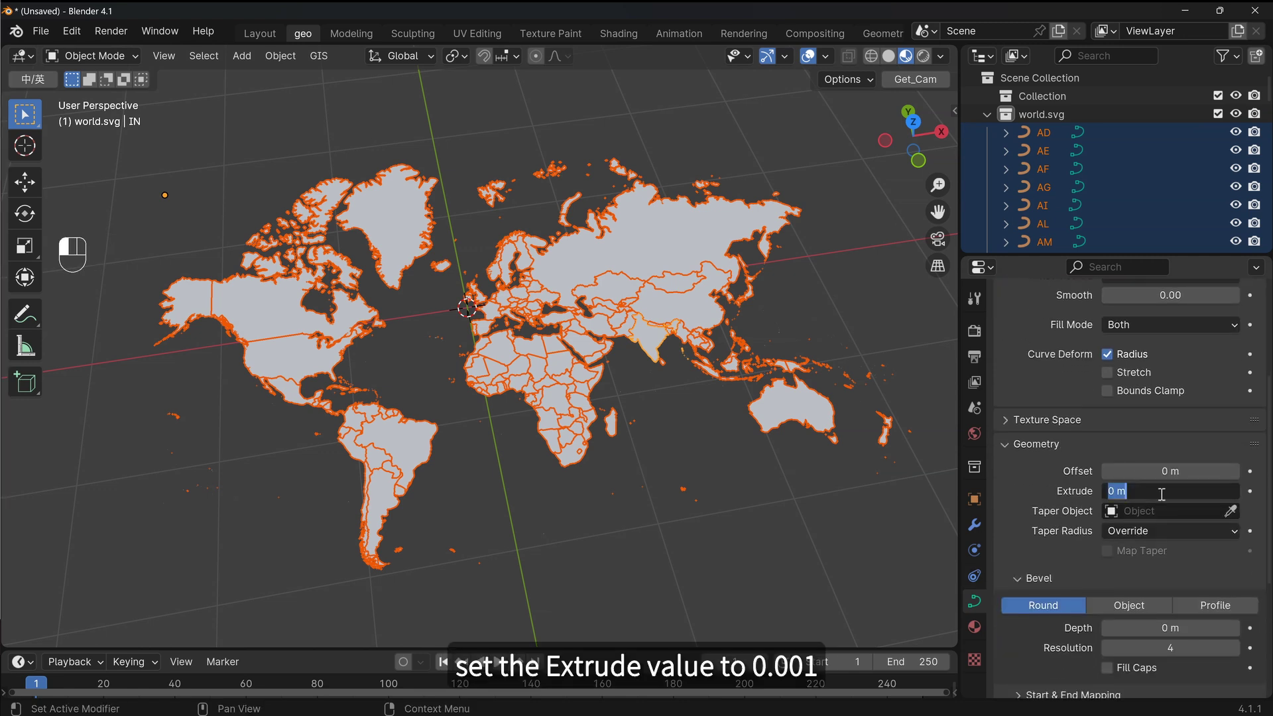
type("0.001")
key("Return")
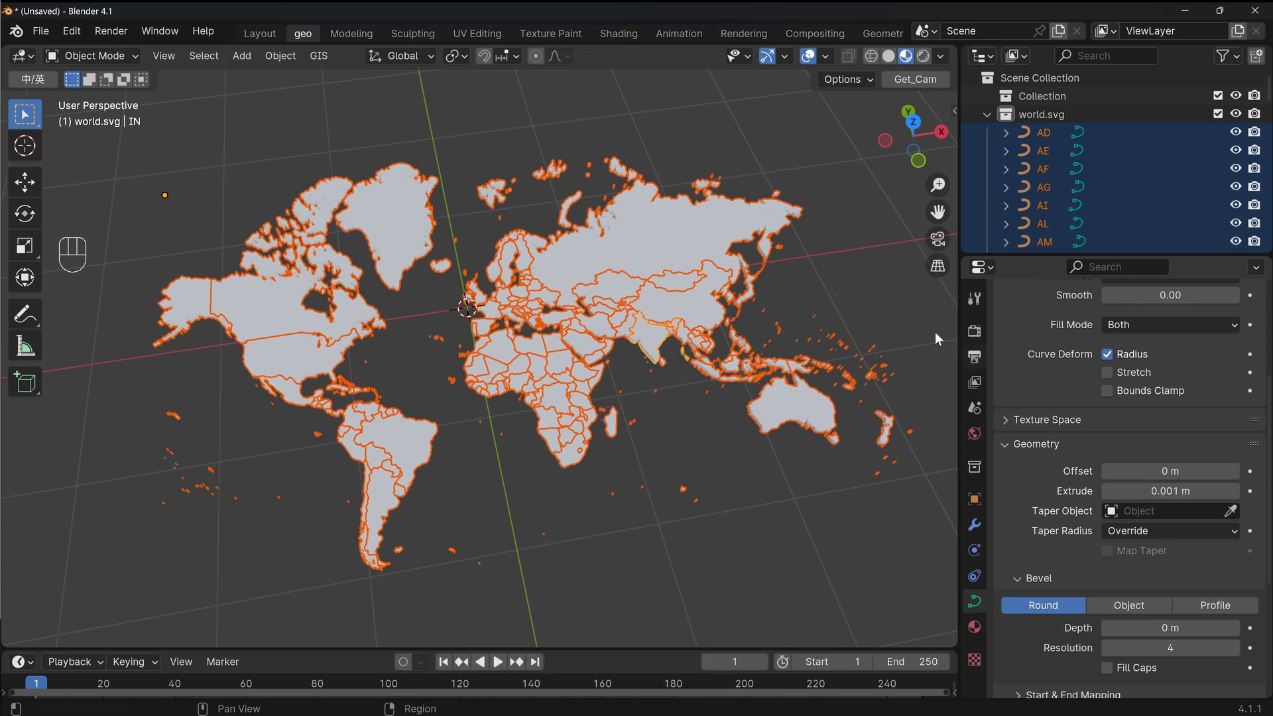
Convert the extruded country curves to meshes and join them into a single object
middle_click_drag(640, 363, 625, 333)
scroll(623, 332, "up", 4)
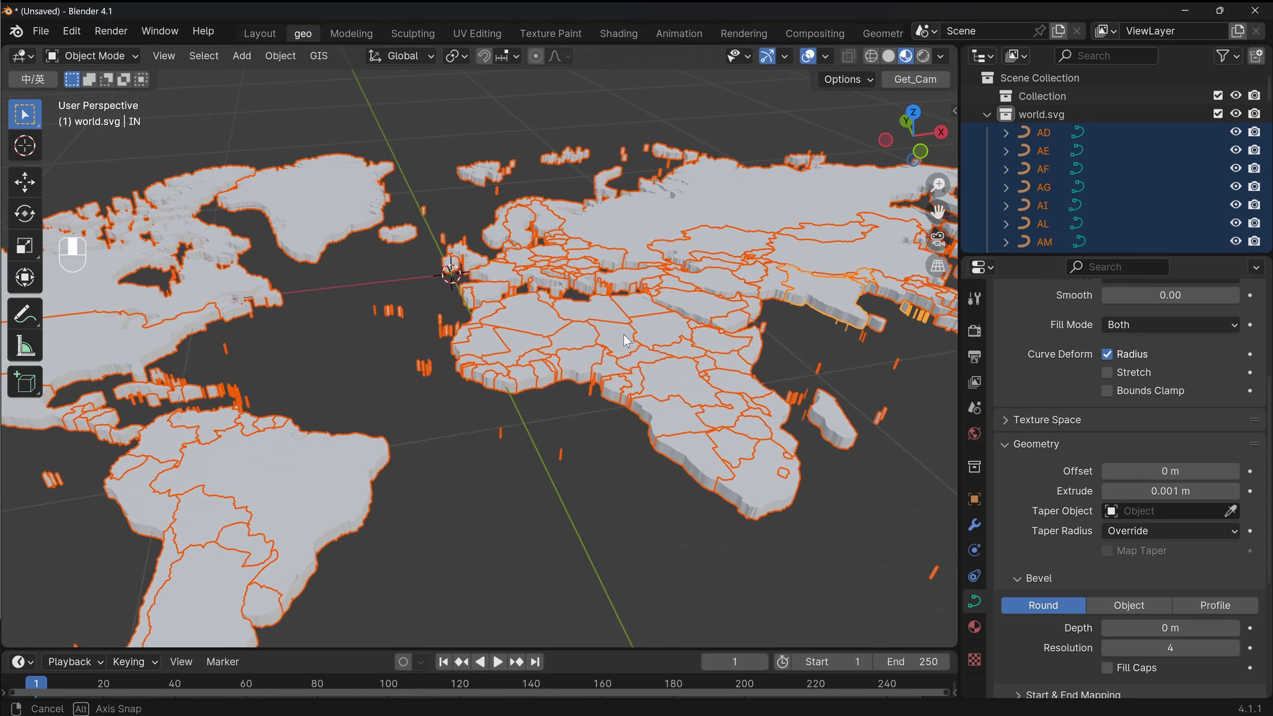
right_click(622, 332)
mouse_move(616, 428)
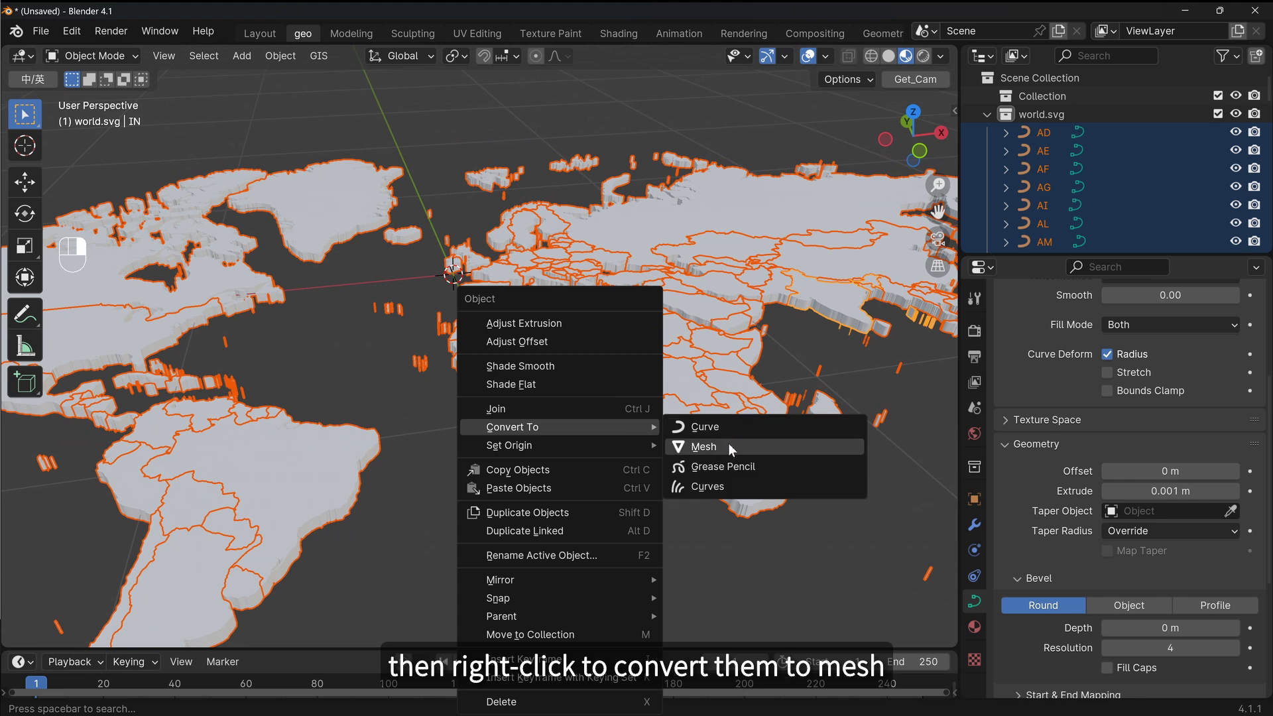
left_click(728, 442)
right_click(619, 248)
left_click(609, 311)
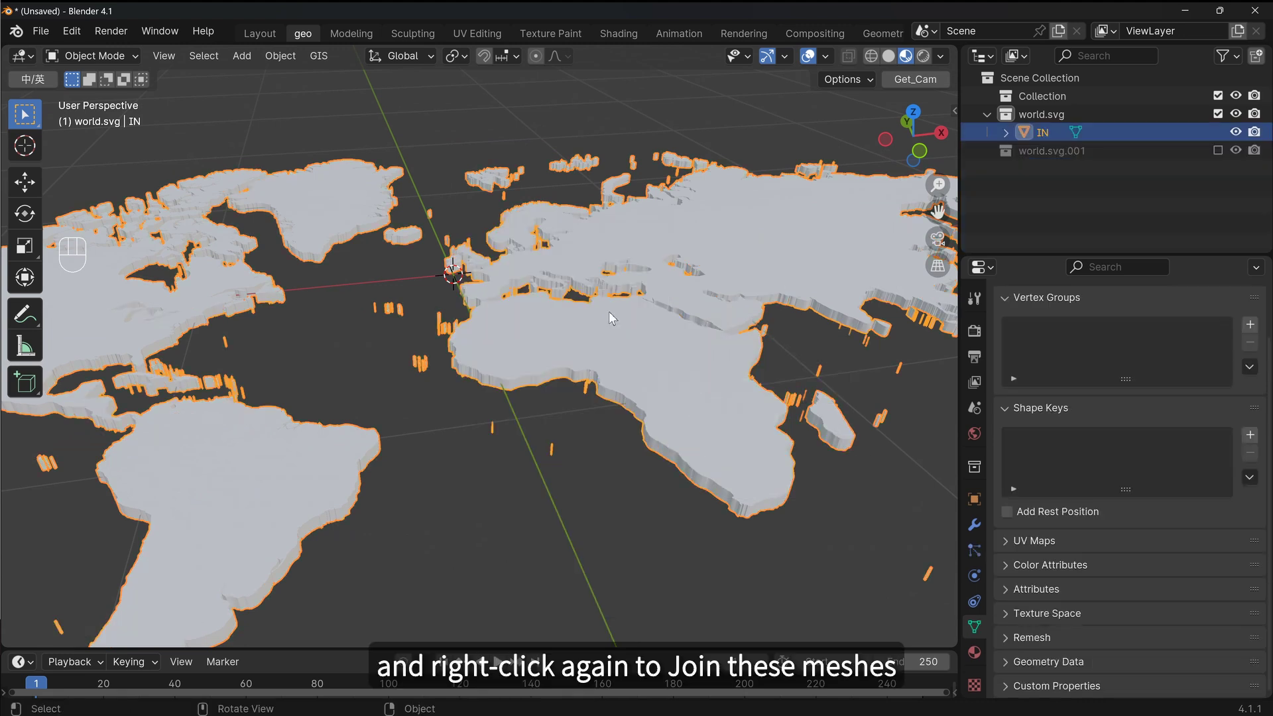
Show the world.svg.001 collection again and raise all its curves about 0.02 m along Z to the top of the mesh map
left_click(545, 153)
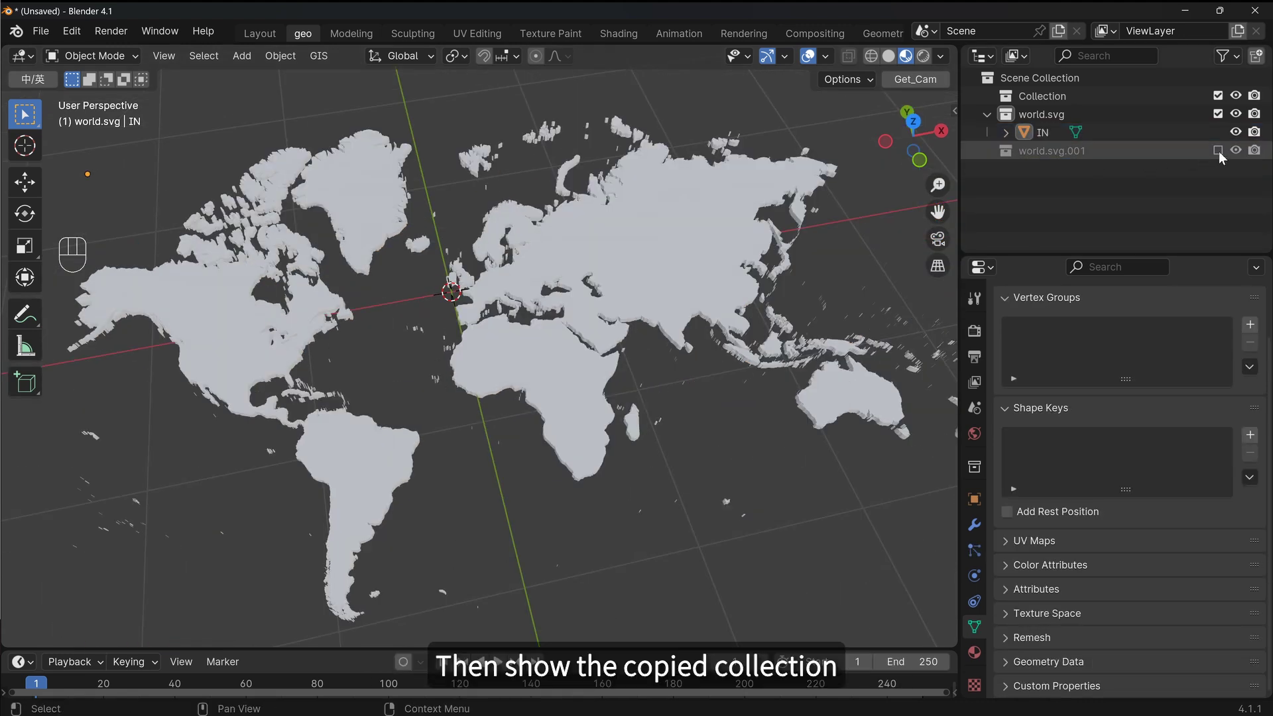
right_click(1064, 151)
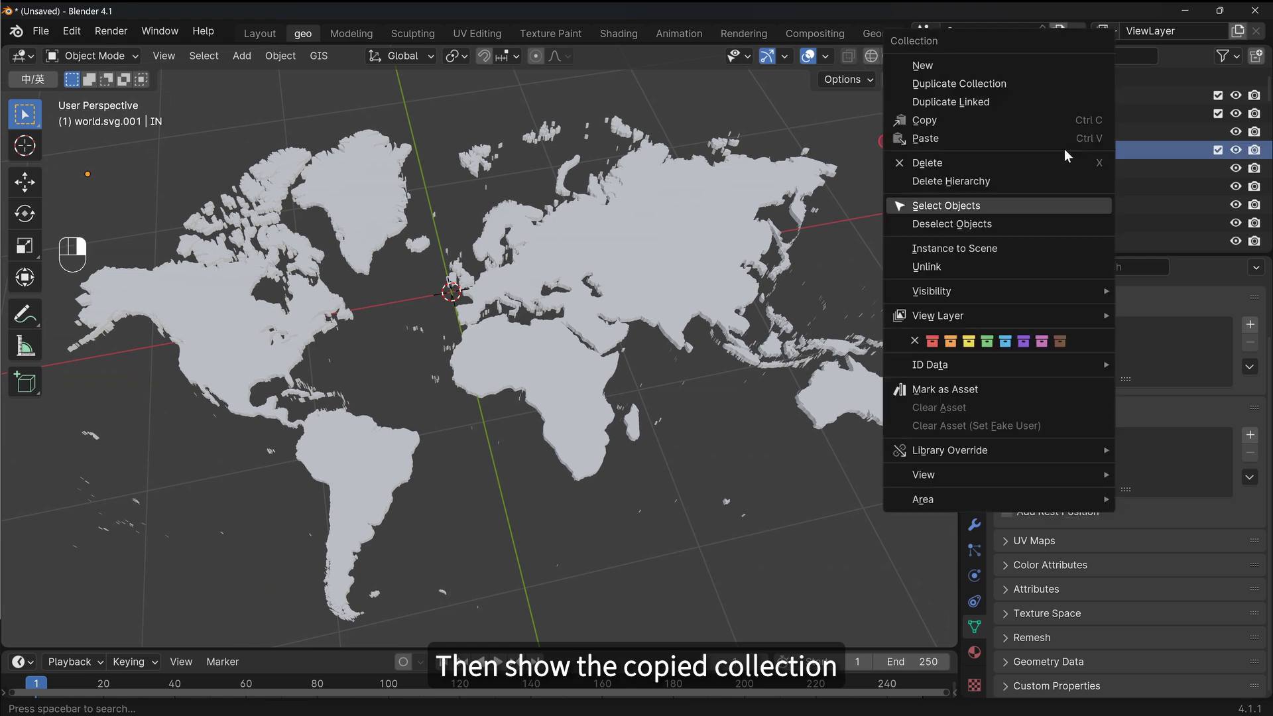
left_click(1017, 205)
scroll(642, 292, "up", 5)
middle_click_drag(679, 300, 537, 332, "shift")
middle_click_drag(537, 331, 525, 292)
key("g")
key("z")
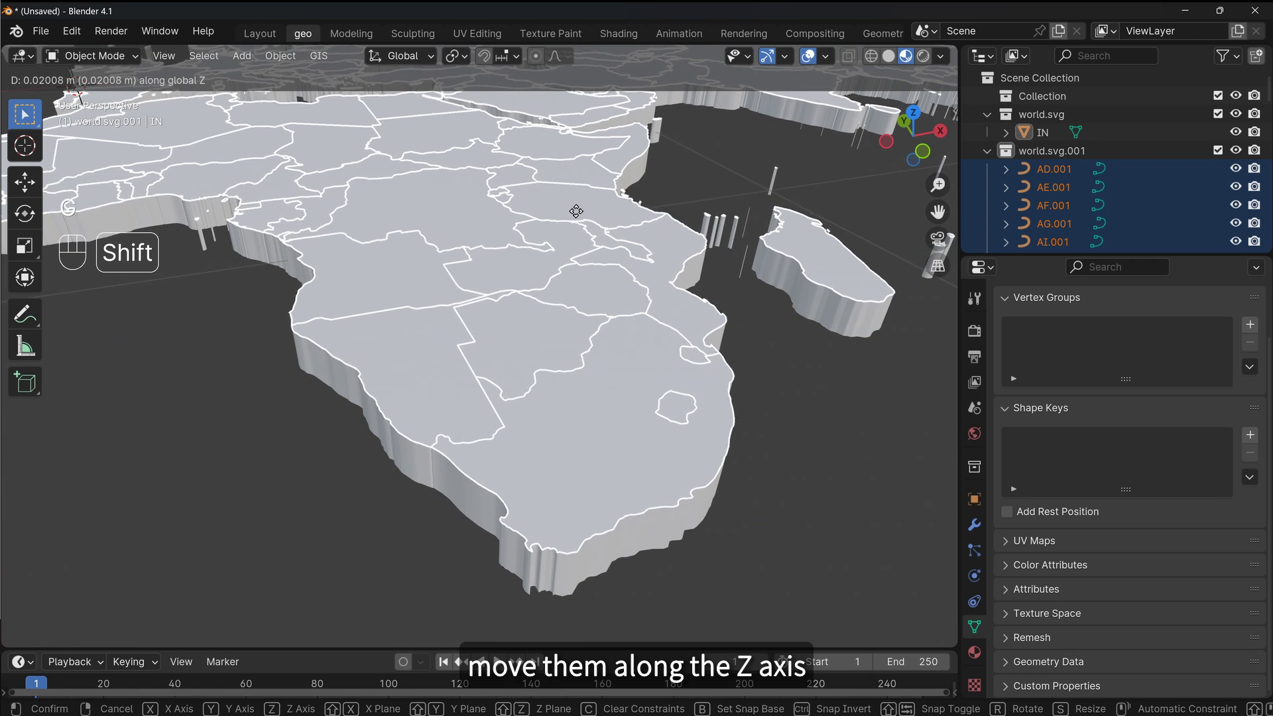
left_click(582, 204)
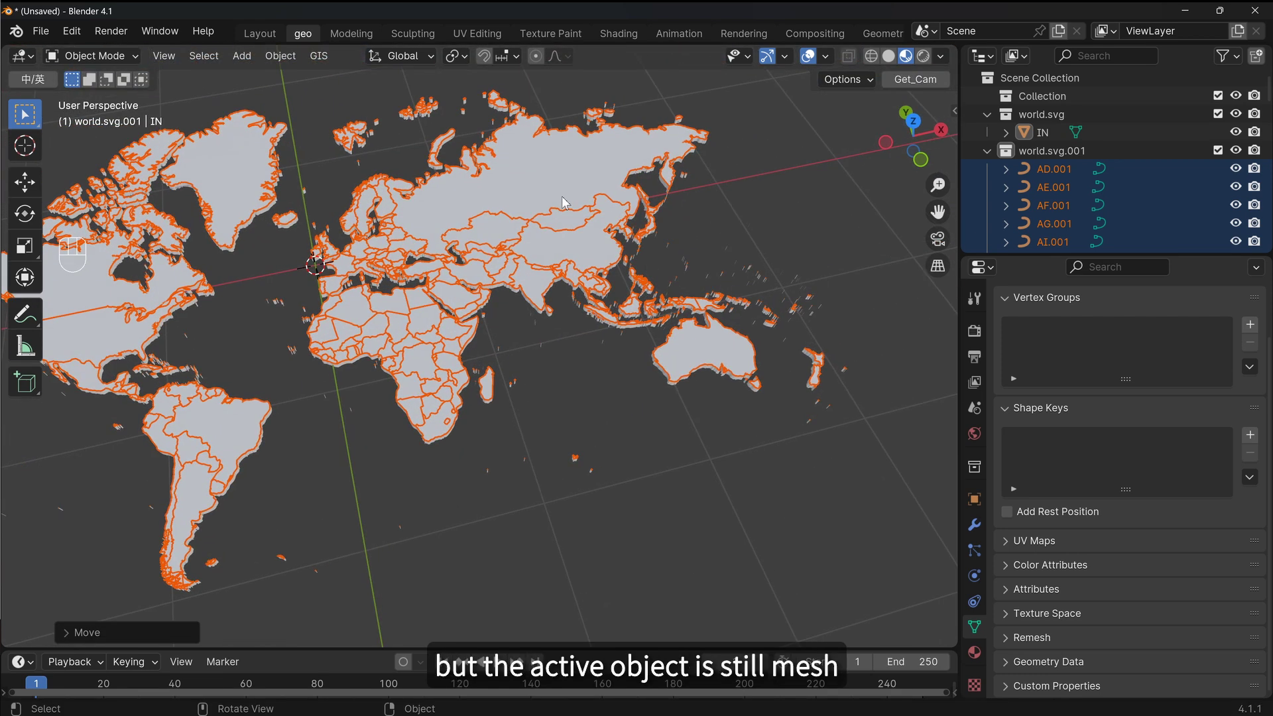
Make the AD.001 curve the active object and set Fill Mode to None for all selected curves
left_click(562, 184, "ctrl")
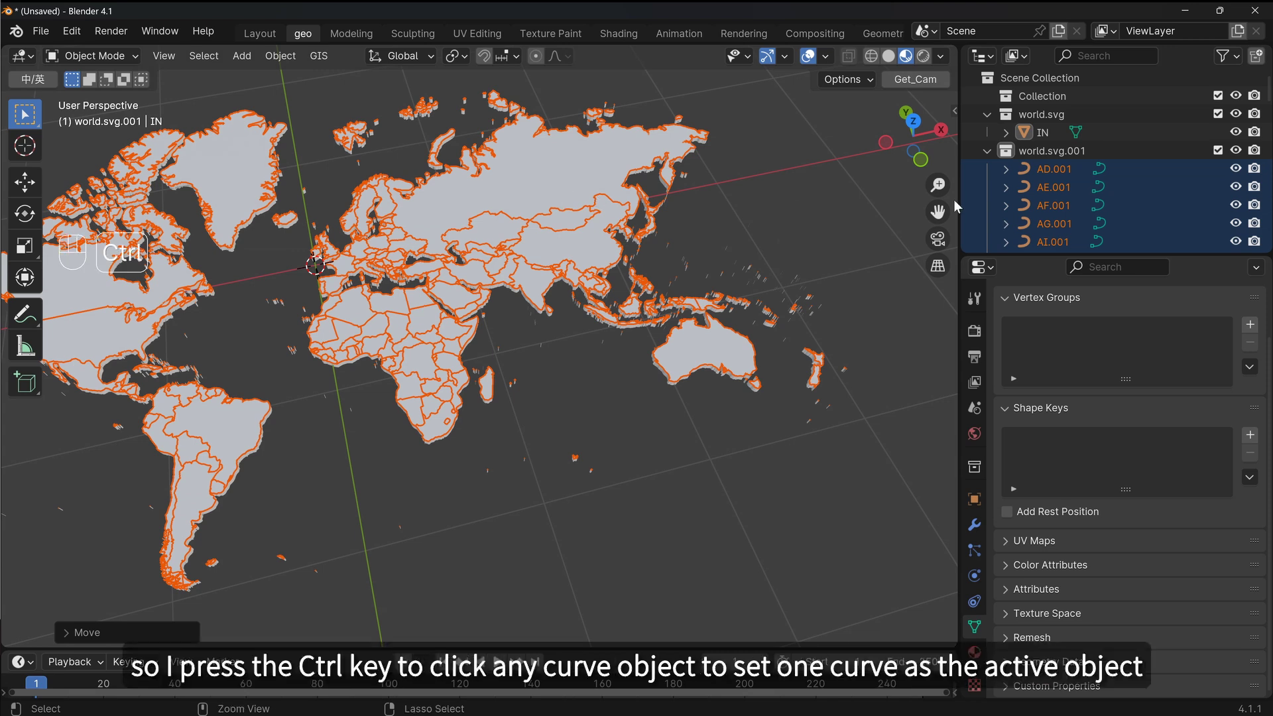
left_click(1047, 169, "ctrl")
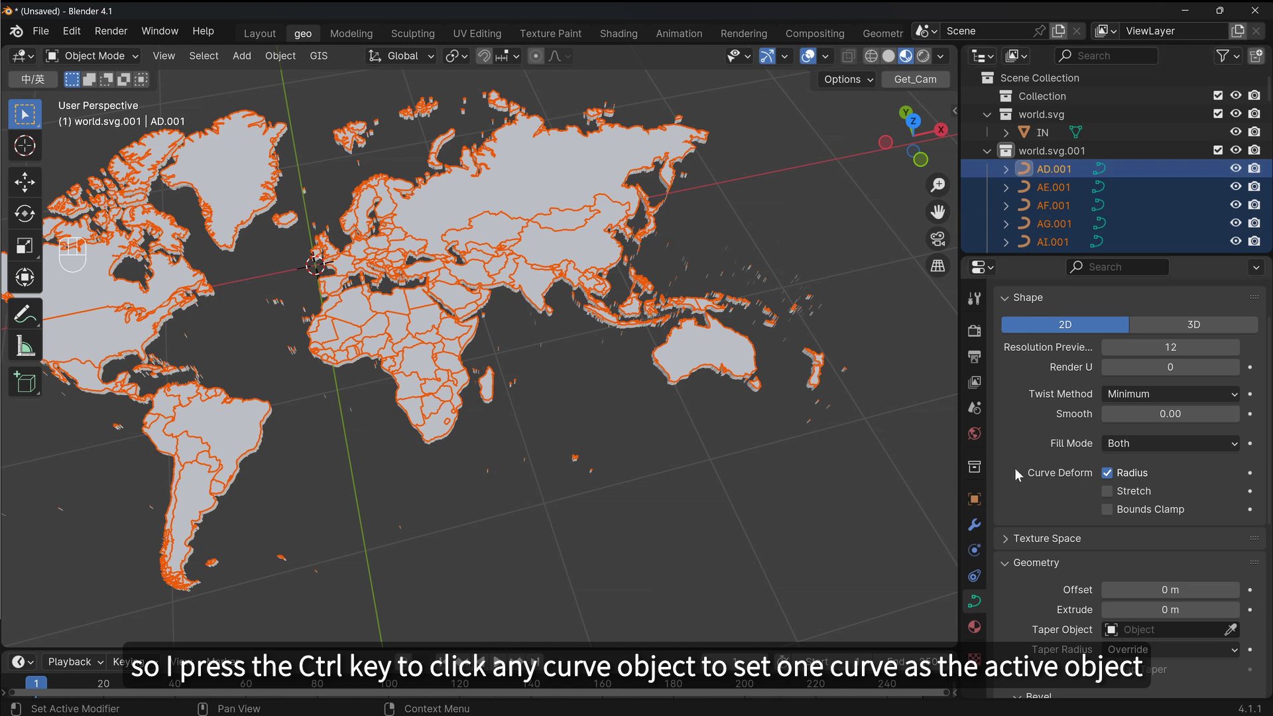
left_click(1125, 442)
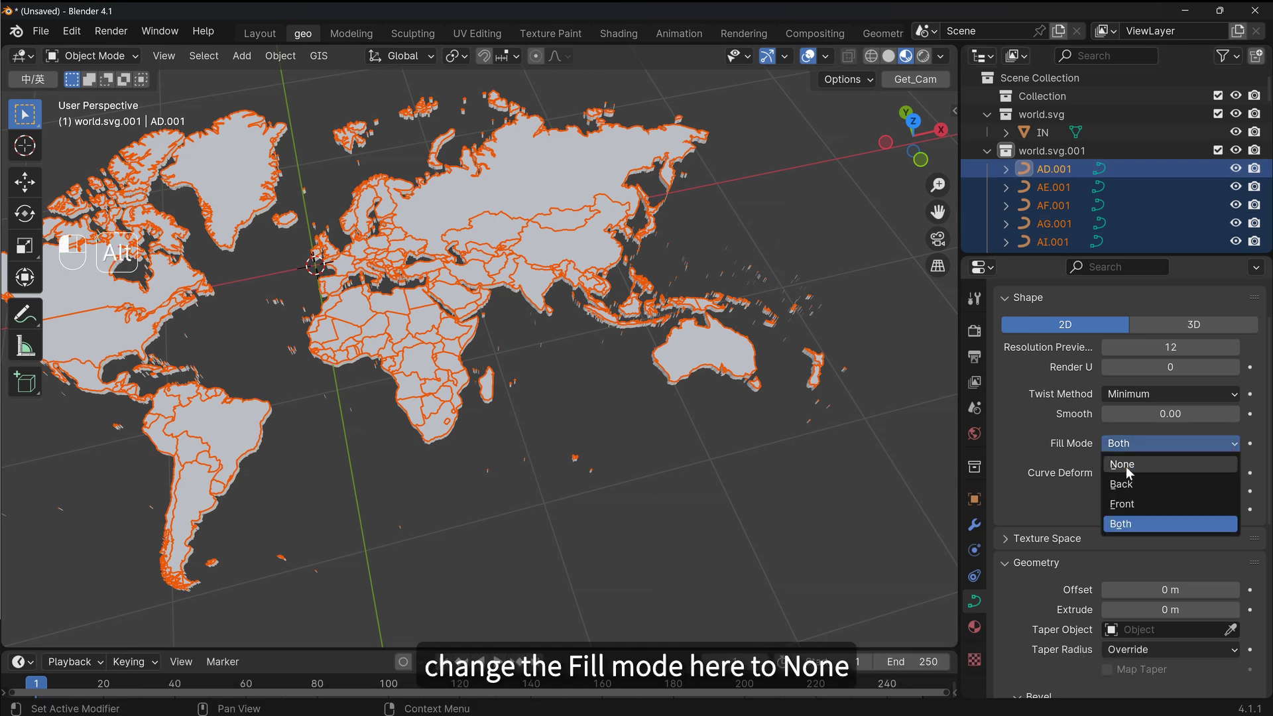
left_click(1125, 467)
Try moving the unfilled border curves away from the map, and undo the move
middle_click_drag(562, 370, 599, 368, "shift")
scroll(599, 368, "up", 4)
middle_click_drag(536, 449, 540, 378)
key("g")
left_click(564, 299)
key("ctrl+z")
middle_click_drag(650, 350, 663, 378)
scroll(649, 383, "up", 3)
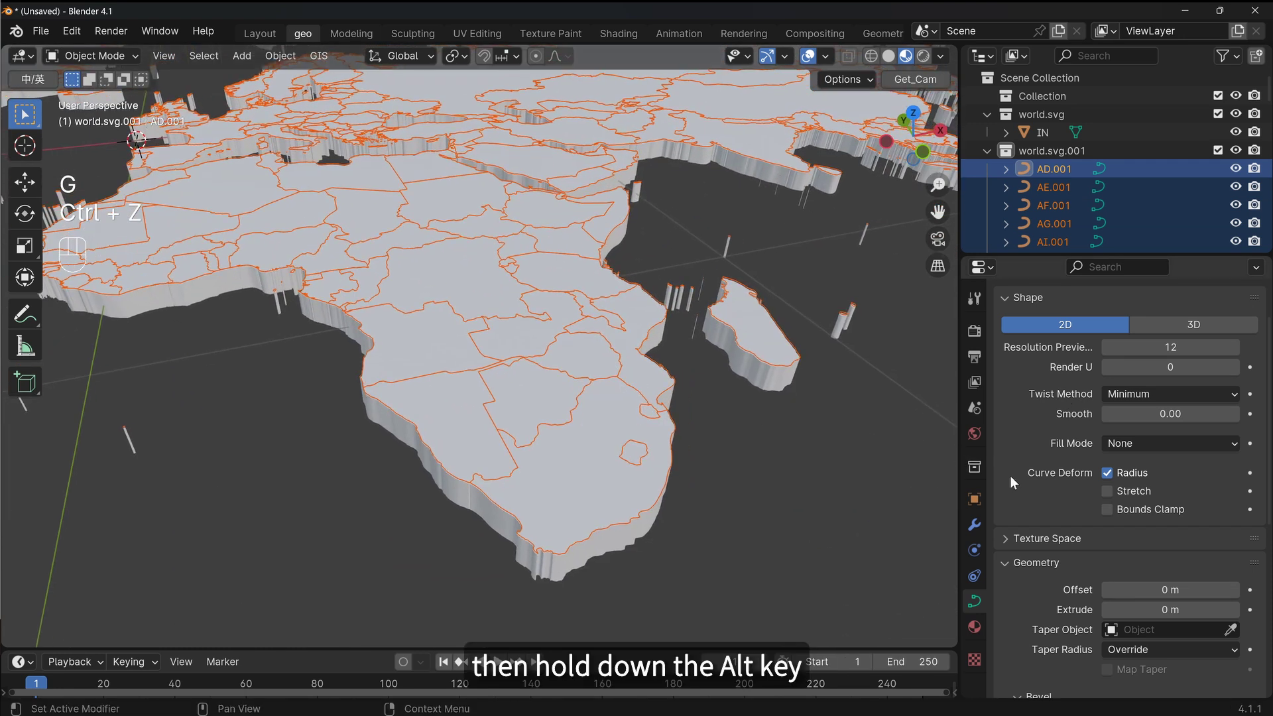
Set the Bevel Depth of all selected border curves to 0.00002 m
scroll(1075, 484, "down", 8)
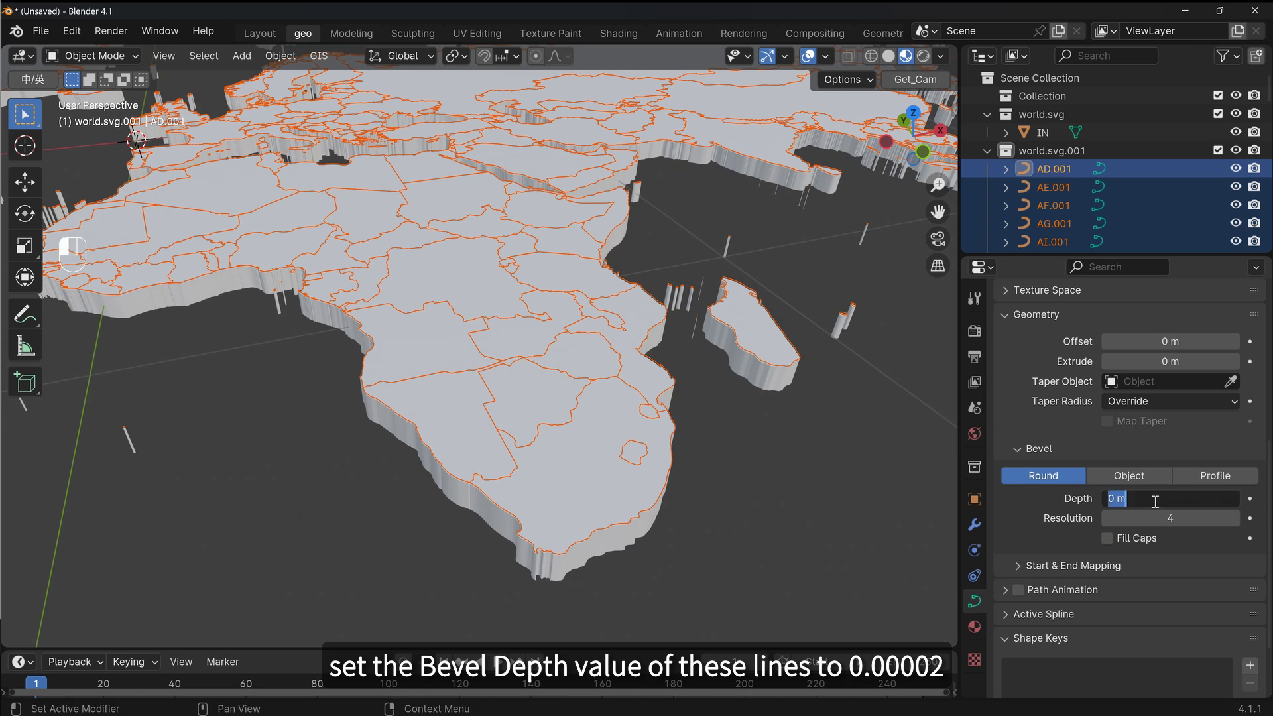
type("2")
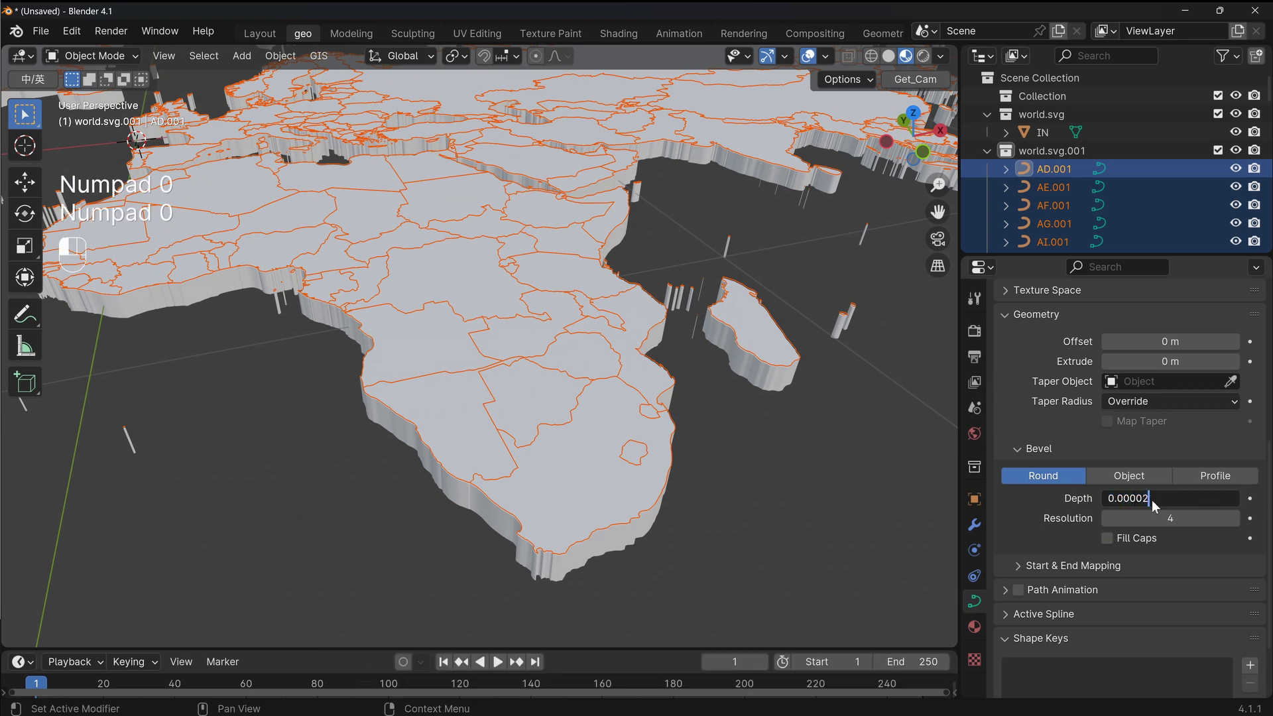
key("Return")
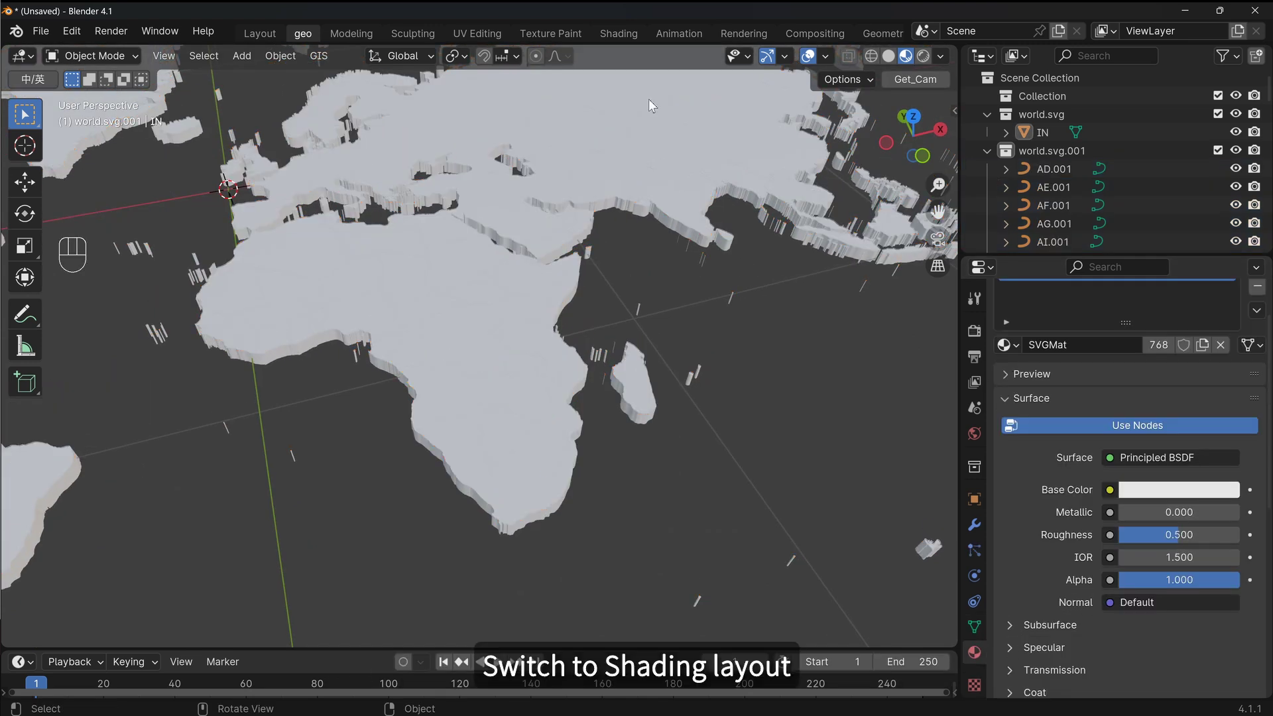
Switch to the Shading workspace and replace the IN map mesh's material with a new one that has a blue base color
left_click(619, 33)
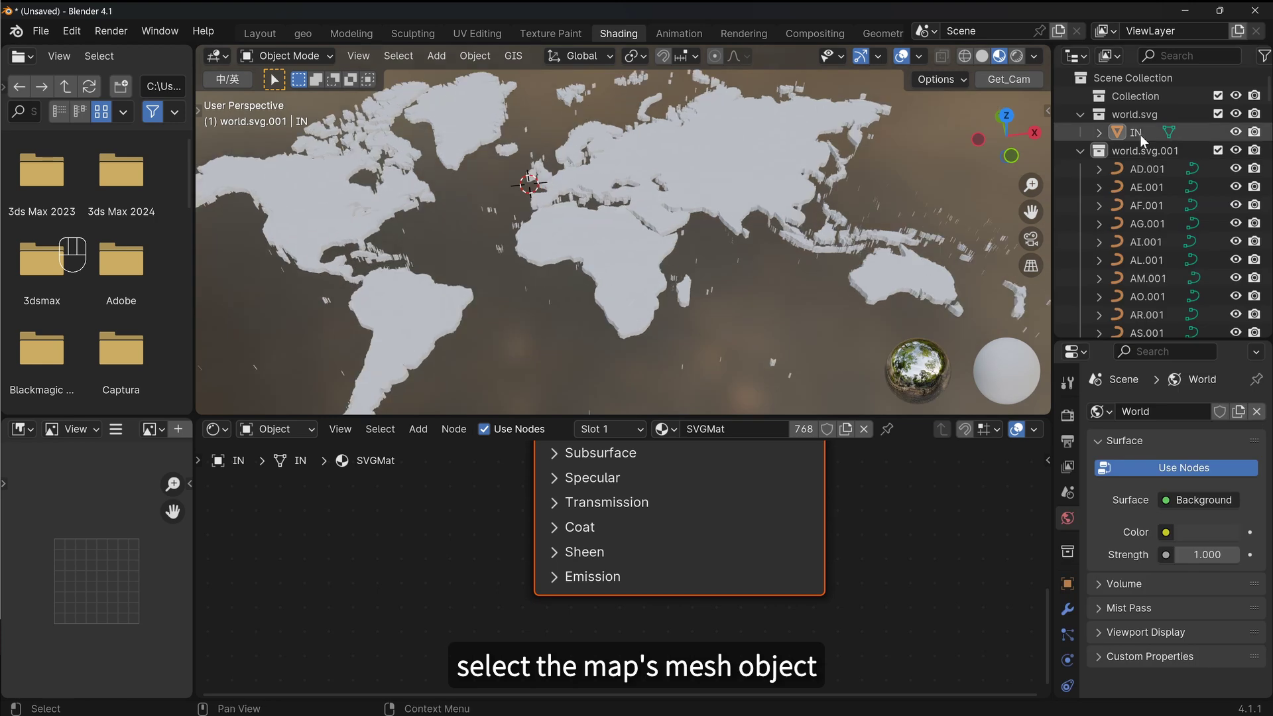
left_click(1140, 134)
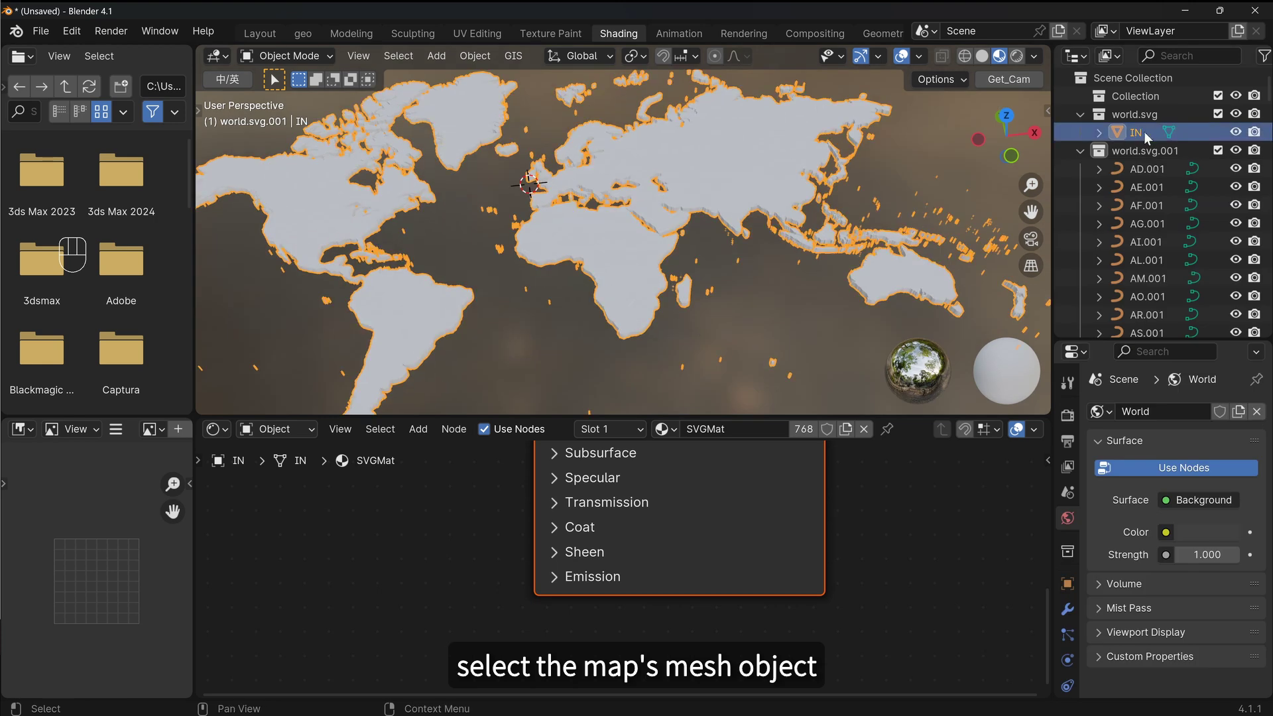
left_click(864, 429)
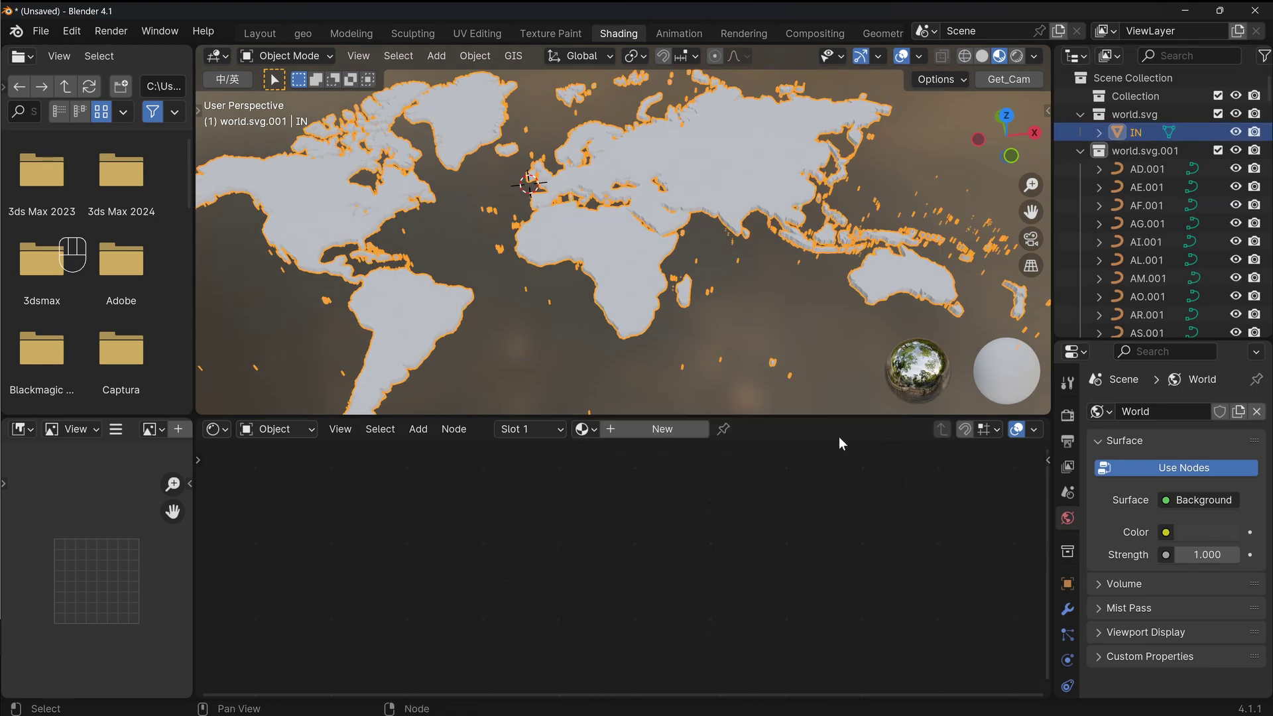
left_click(671, 429)
left_click(676, 542)
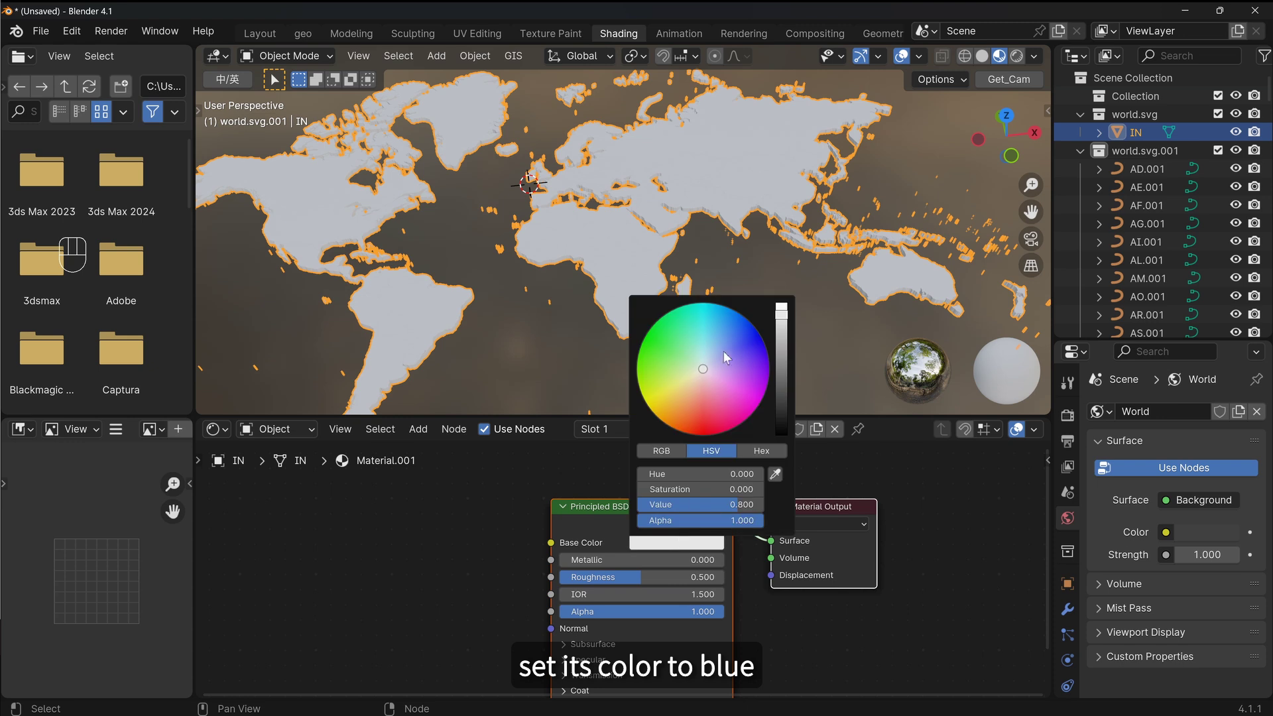
left_click(649, 365)
scroll(848, 343, "up", 5)
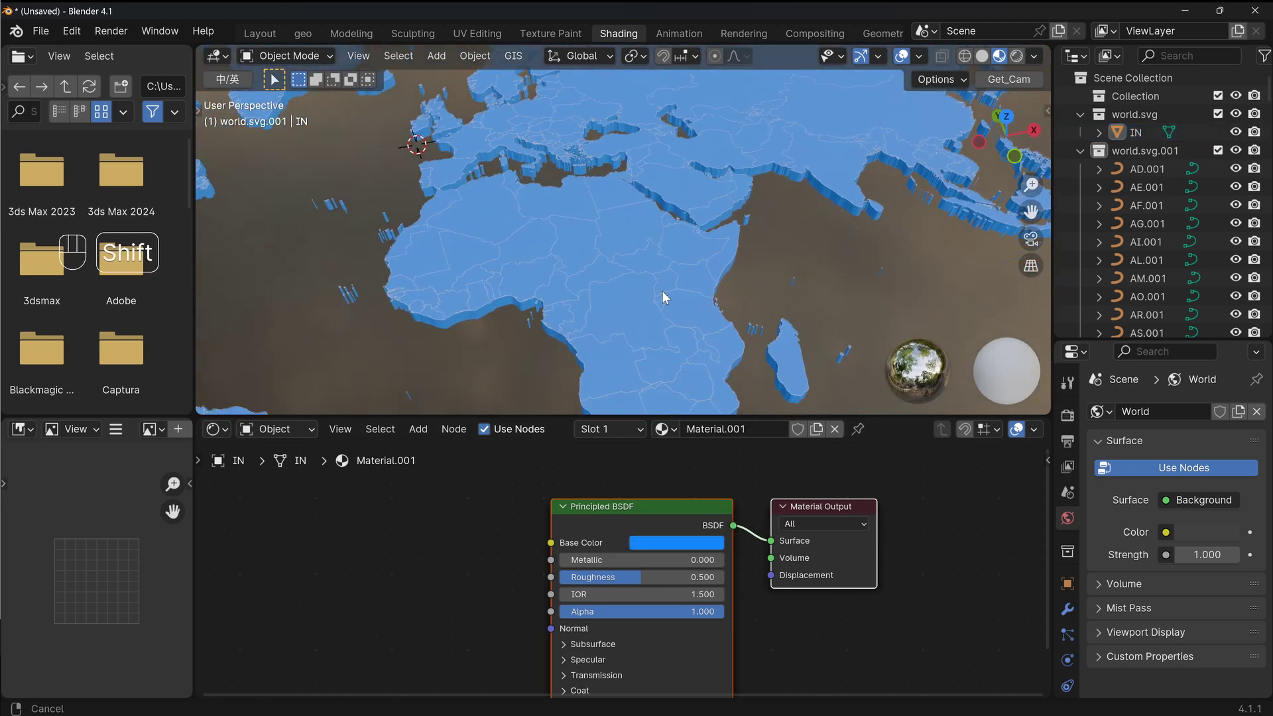
In the border curves' SVGMat material, replace the Principled BSDF with an Emission node connected to the Material Output's Surface
left_click(1125, 167)
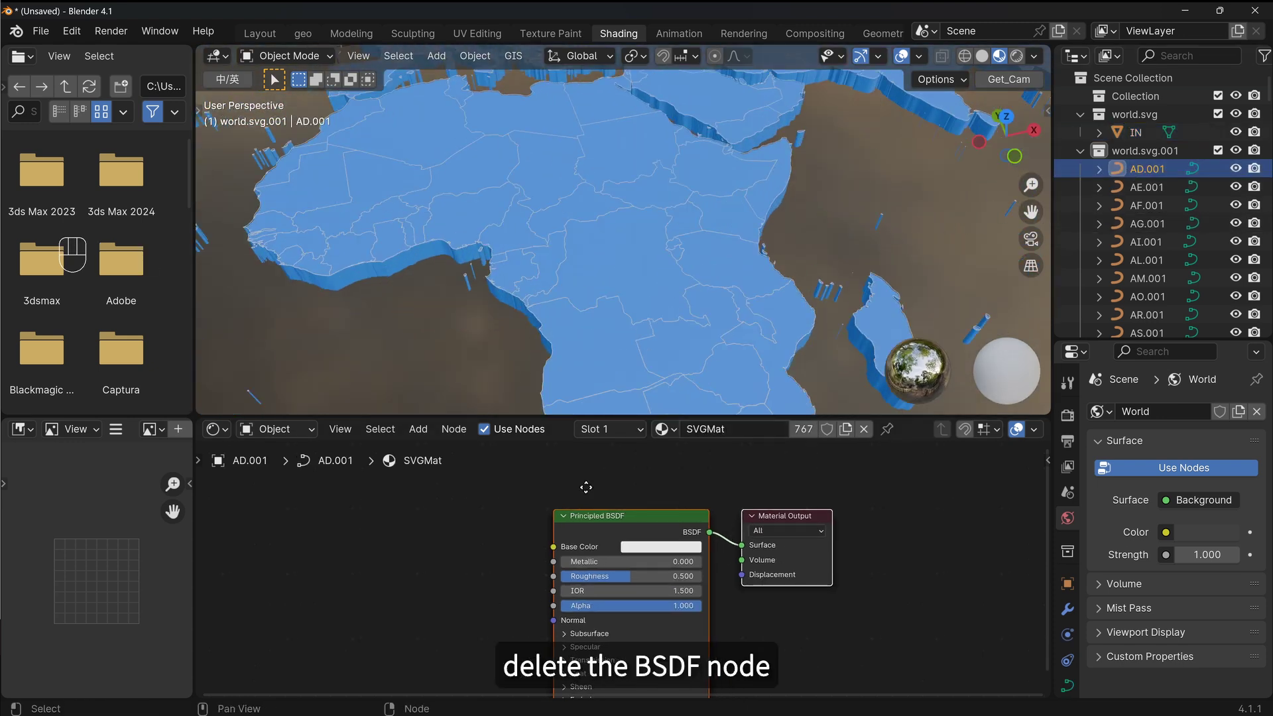
left_click(590, 529)
key("x")
key("shift+a")
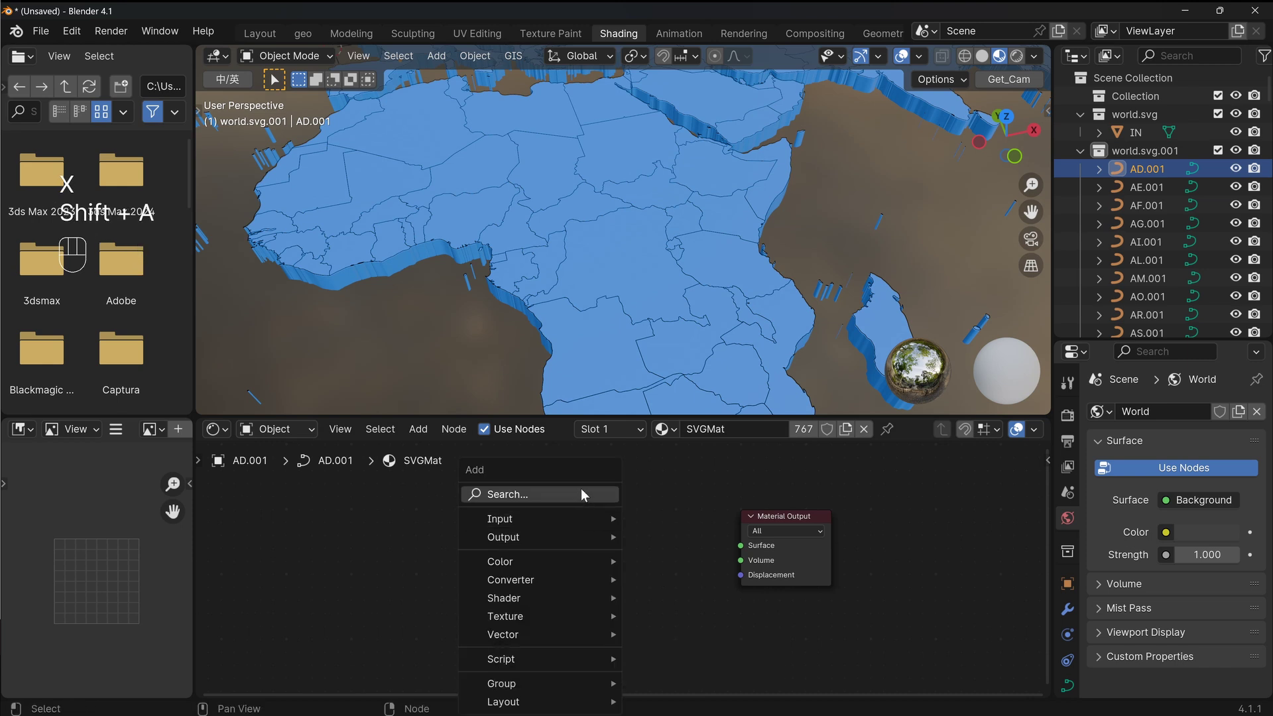
type("emi")
key("Return")
left_click_drag(526, 491, 777, 627)
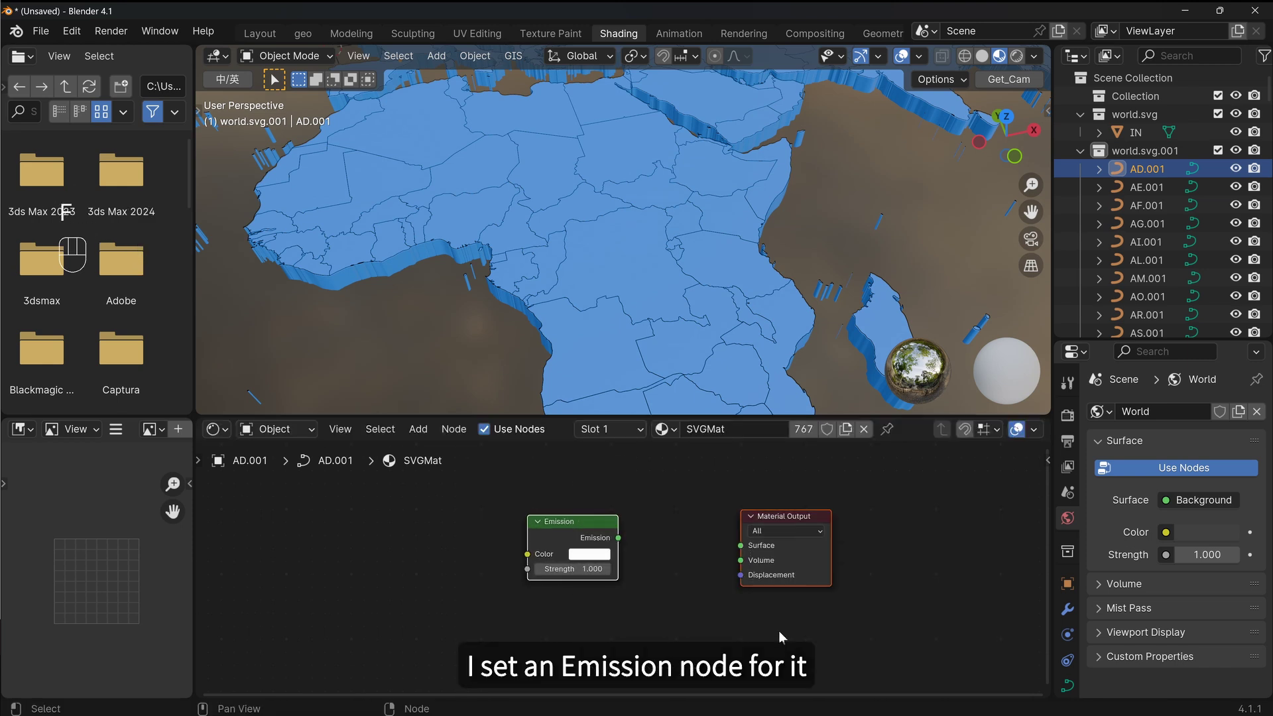
key("f")
key("f")
left_click(696, 606)
Set the Emission node's strength to 1.25 and its color to a light blue
left_click_drag(598, 568, 623, 568, "shift")
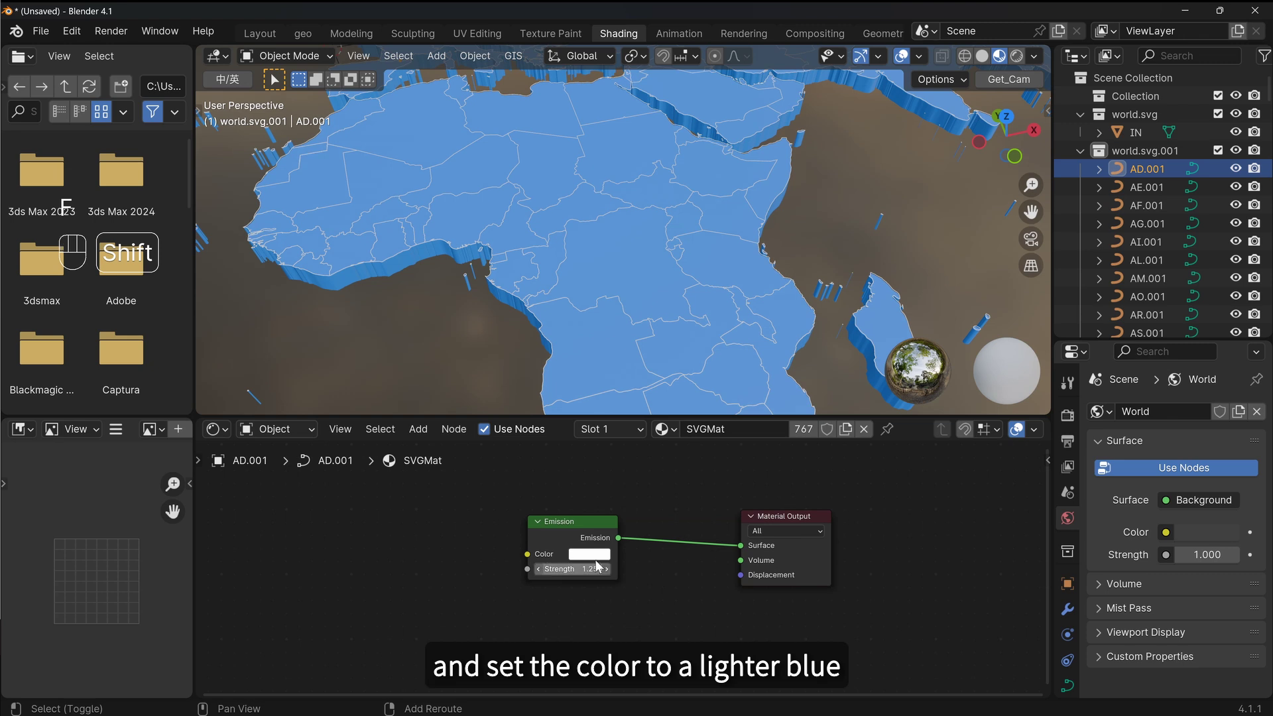
left_click(597, 554)
left_click_drag(635, 399, 663, 363)
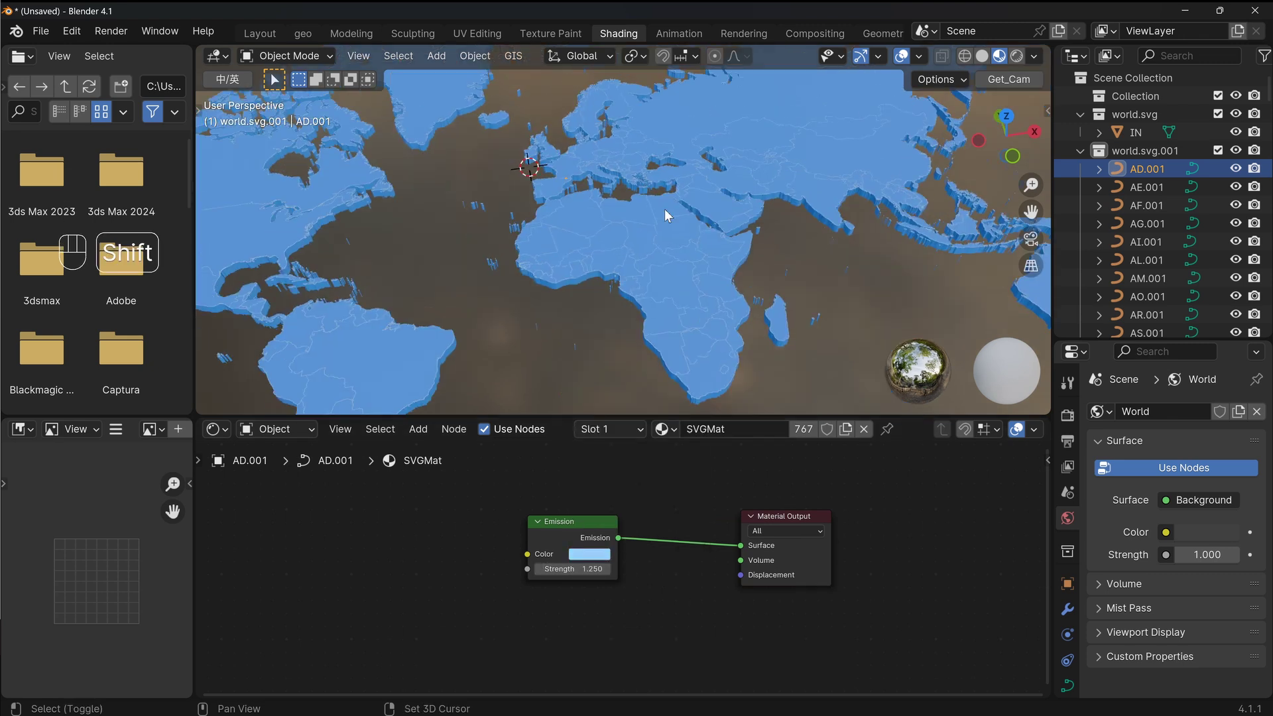
Add a background plane scaled to about 6.77 and lower it along Z to about -0.006 m, beneath the map
key("shift+a")
left_click(744, 239)
key("s")
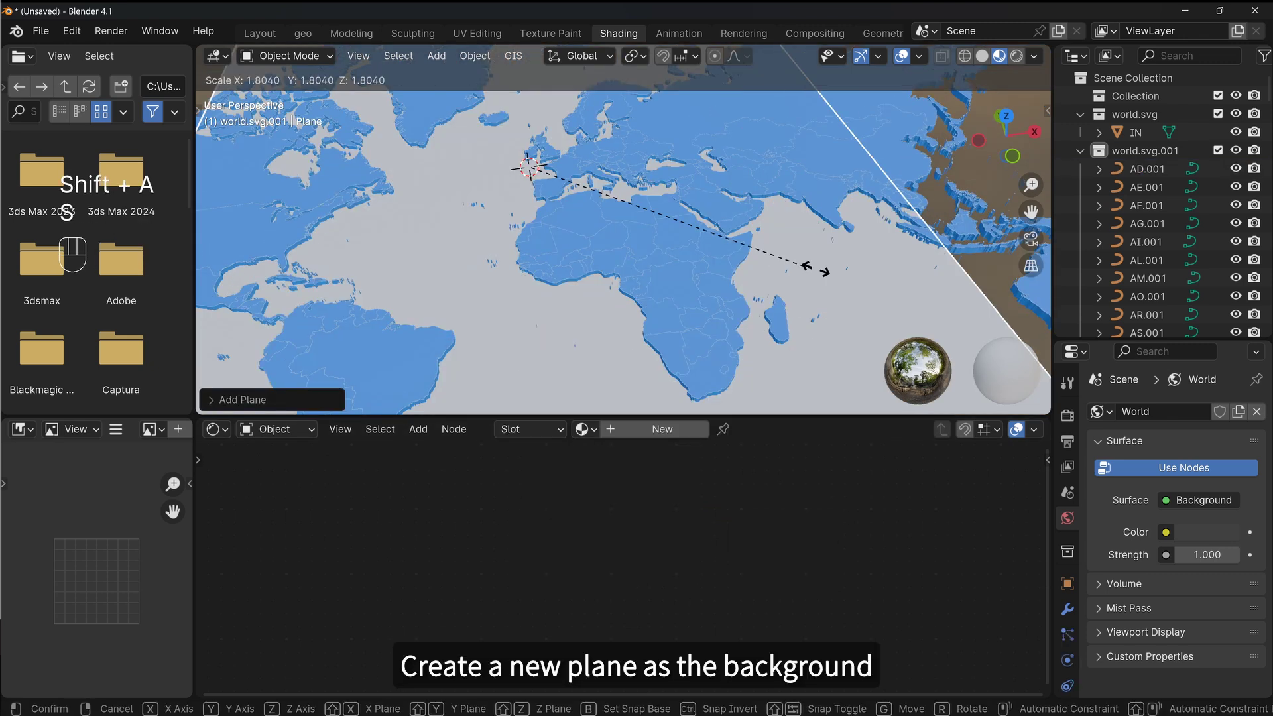
left_click(708, 306)
scroll(695, 307, "down", 1)
key("g")
key("z")
middle_click_drag(693, 307, 663, 355)
left_click(663, 332)
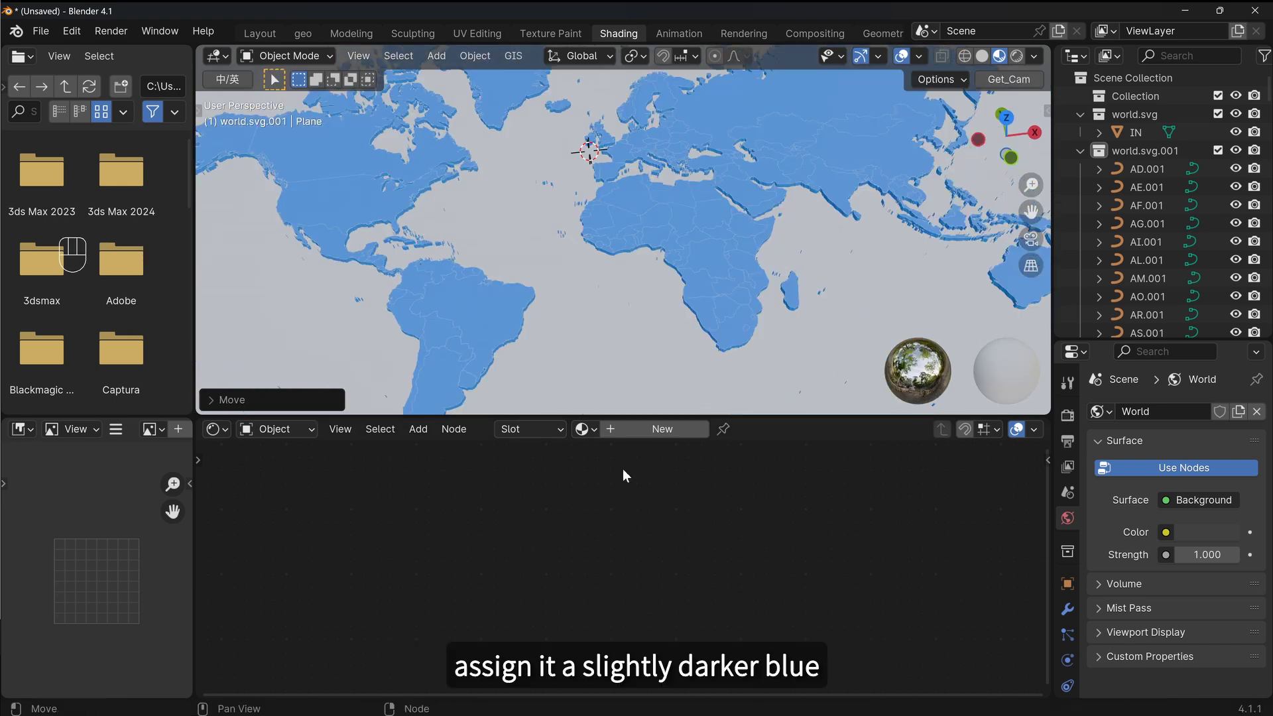
Give the background plane a new material with a darker blue base color
left_click(662, 430)
left_click(717, 483)
middle_click_drag(716, 487, 674, 451)
left_click(600, 513)
left_click_drag(707, 317, 707, 332)
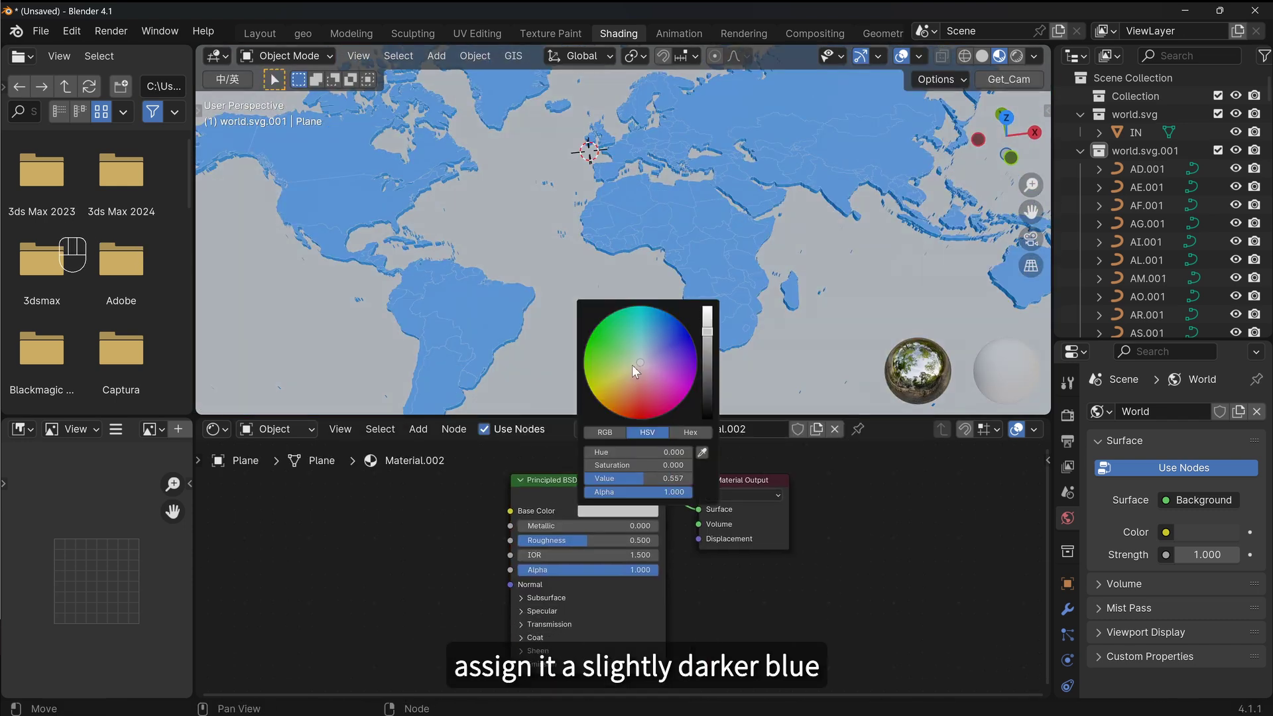
left_click_drag(640, 363, 658, 318)
Switch to the Layout workspace and display the map in Rendered shading
left_click(259, 33)
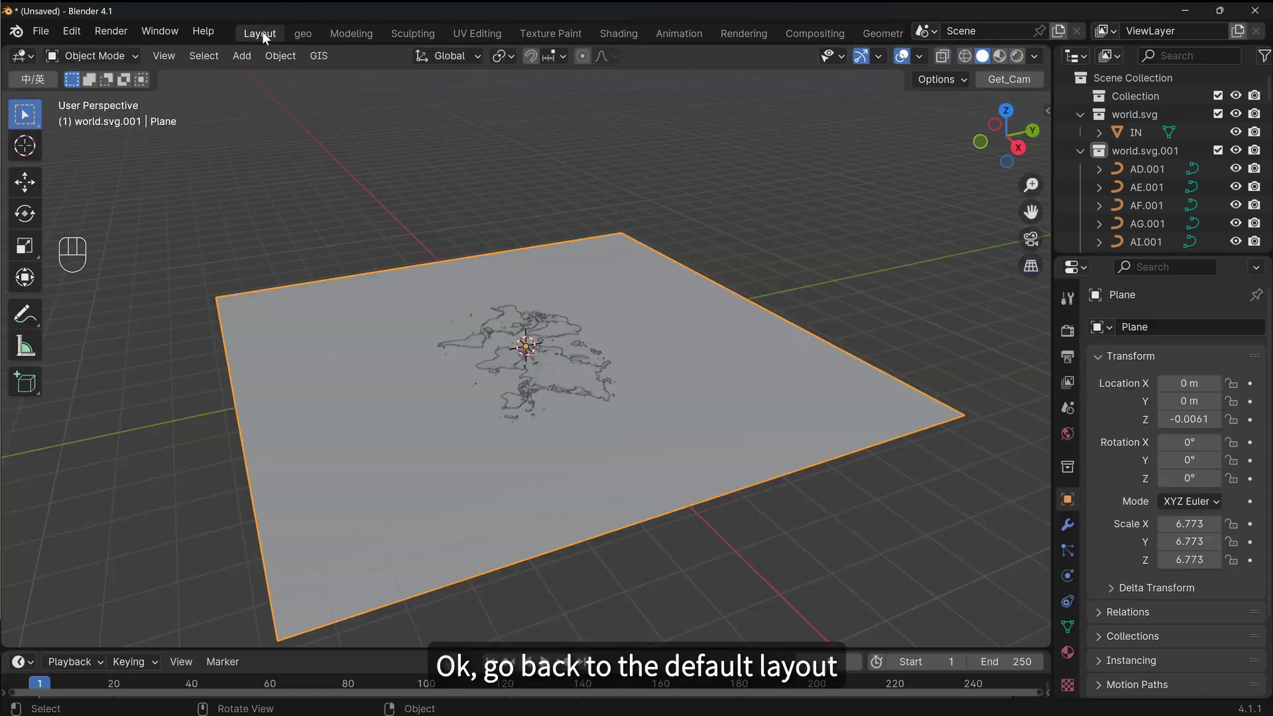
scroll(540, 297, "up", 3)
mouse_move(540, 297)
middle_mouse_down()
mouse_move(536, 369)
mouse_move(632, 374)
middle_mouse_up()
key("z")
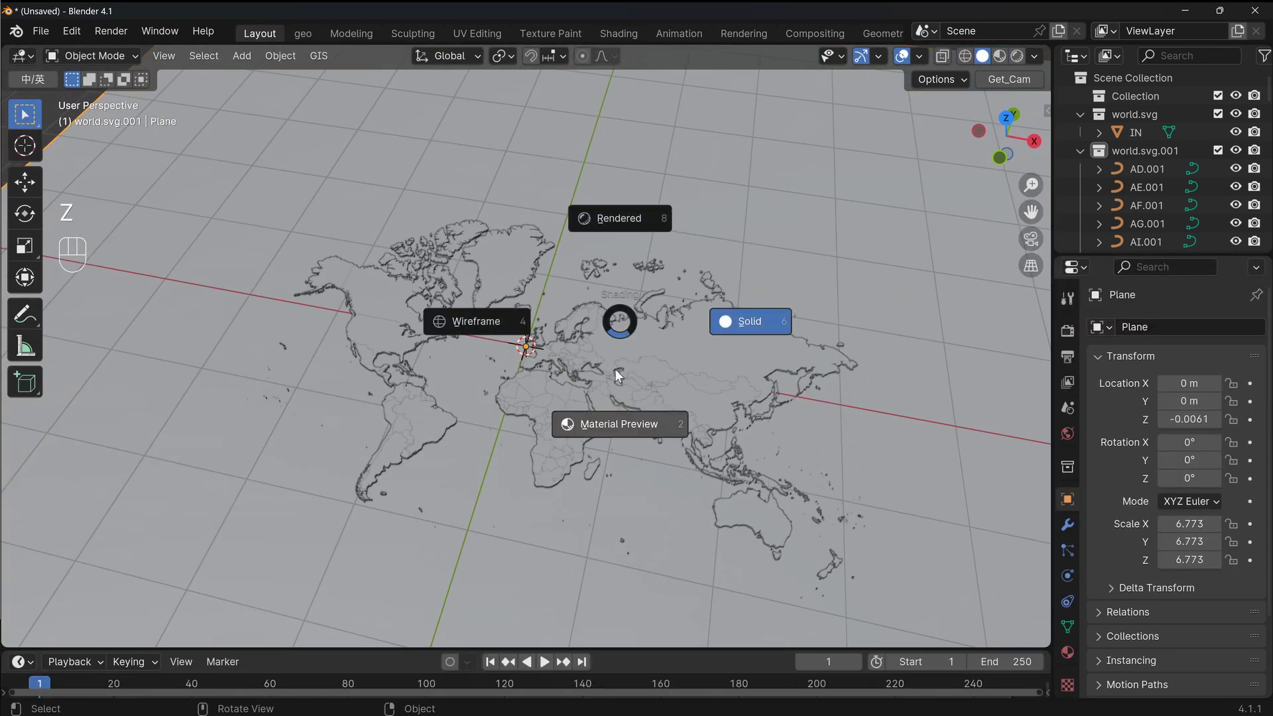
left_click(623, 232)
Add an area light, scale it to about 1.42 and raise it along Z to about 0.93 m above the map
key("shift+a")
mouse_move(514, 526)
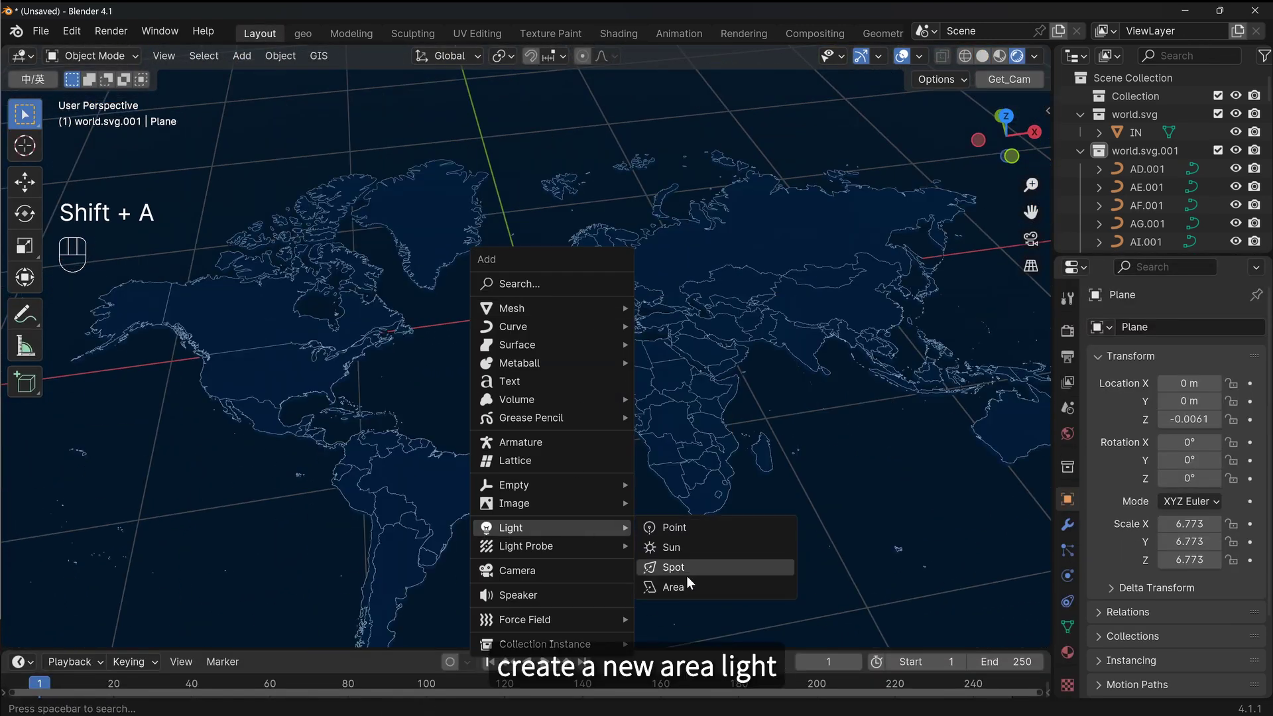
left_click(683, 592)
key("g")
key("z")
left_click(616, 261)
key("s")
left_click(665, 287)
key("g")
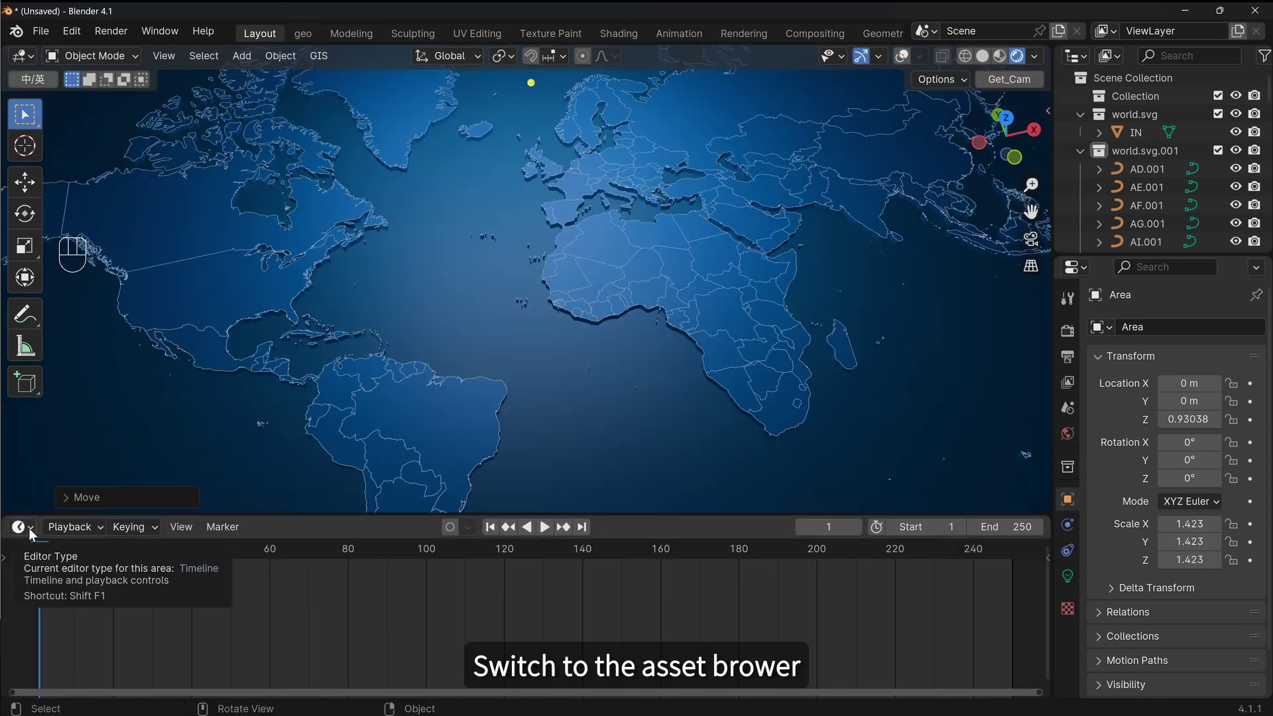
Change the timeline area to an Asset Browser, enlarge it and show the HUD catalog
left_click(28, 528)
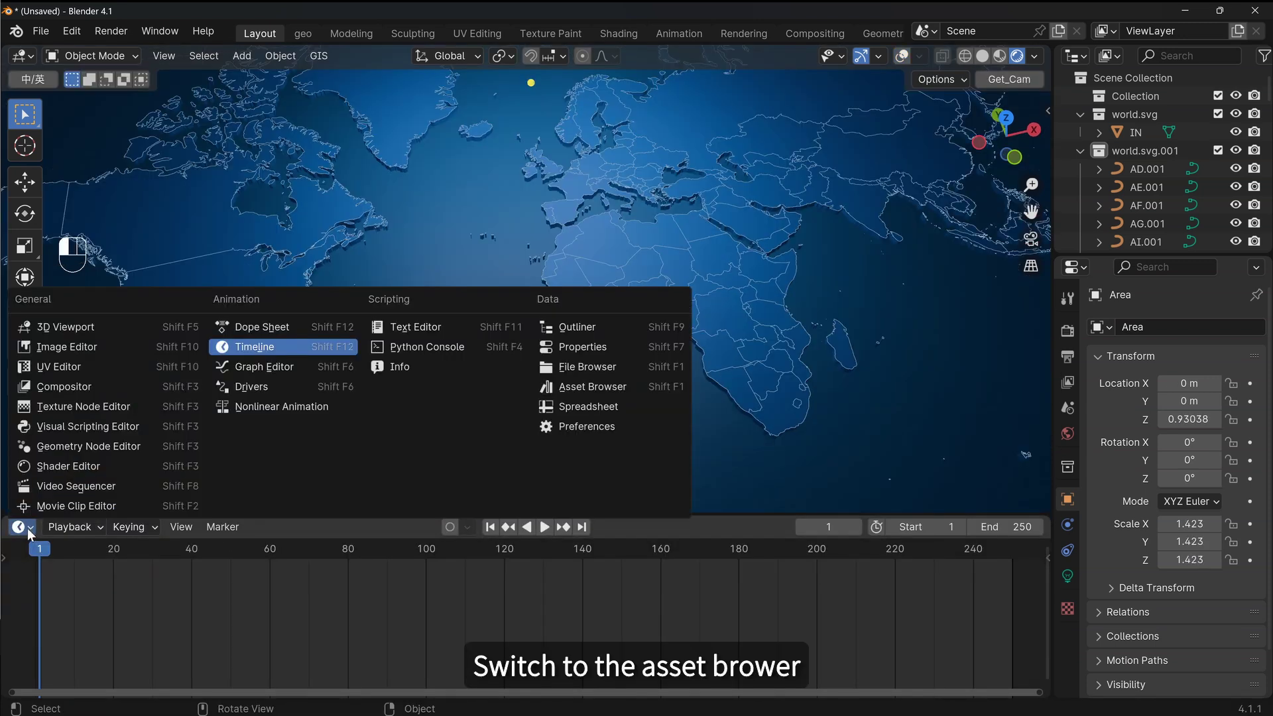
left_click(642, 387)
left_click_drag(386, 512, 387, 464)
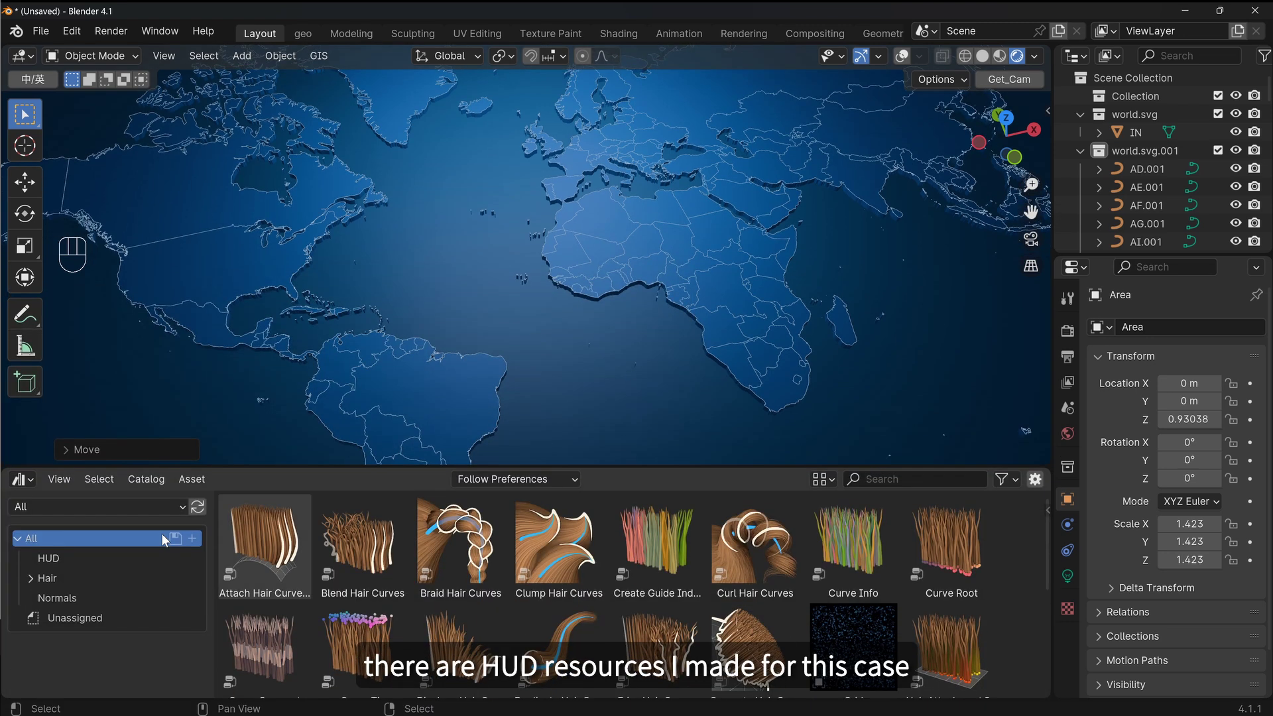
left_click(113, 559)
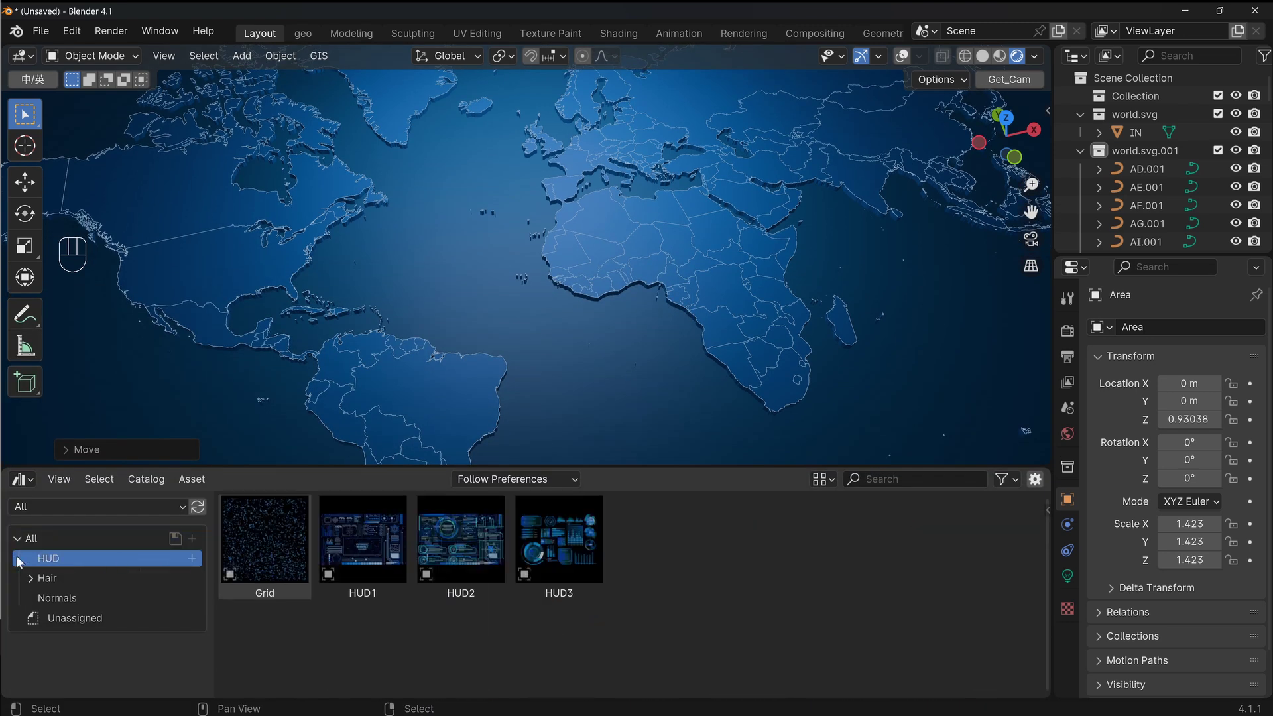
Check the Blender Assets library path in the preferences' file paths against the E:\Blenders Assets folder, and close the preferences
key("alt+Tab")
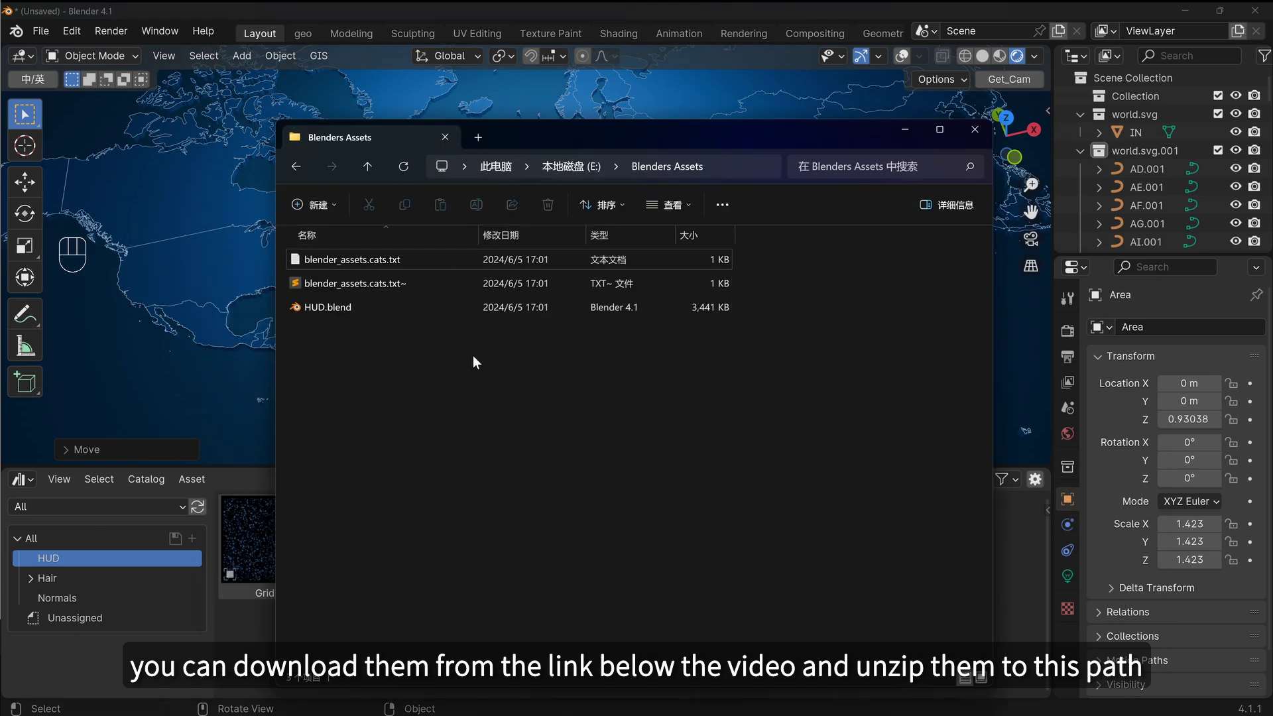
left_click(71, 31)
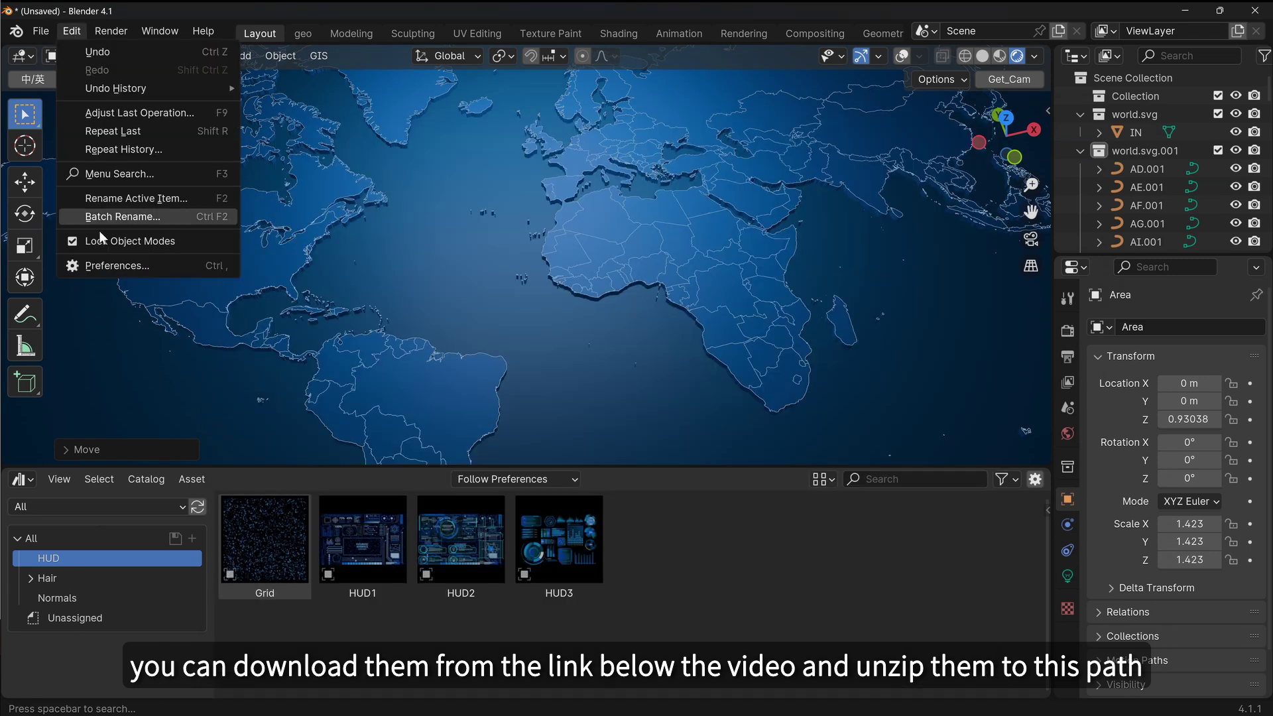
left_click(124, 261)
left_click(62, 352)
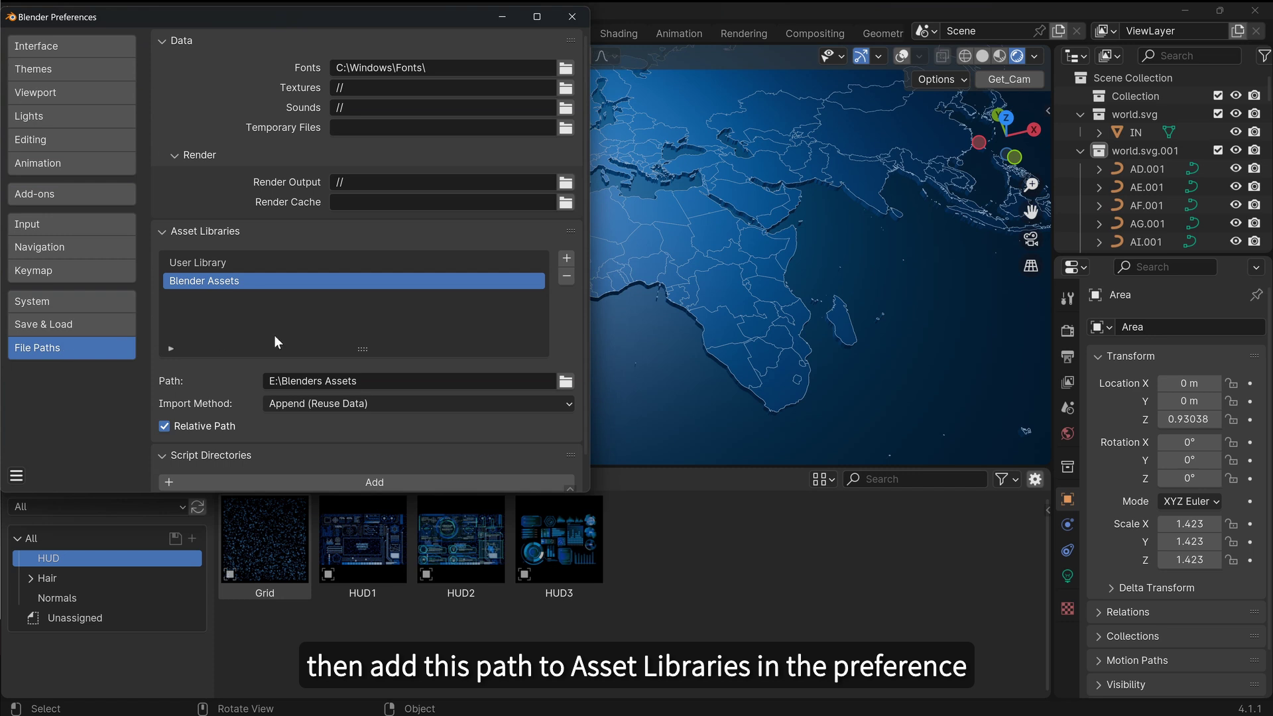
key("alt+Tab")
left_click(802, 182)
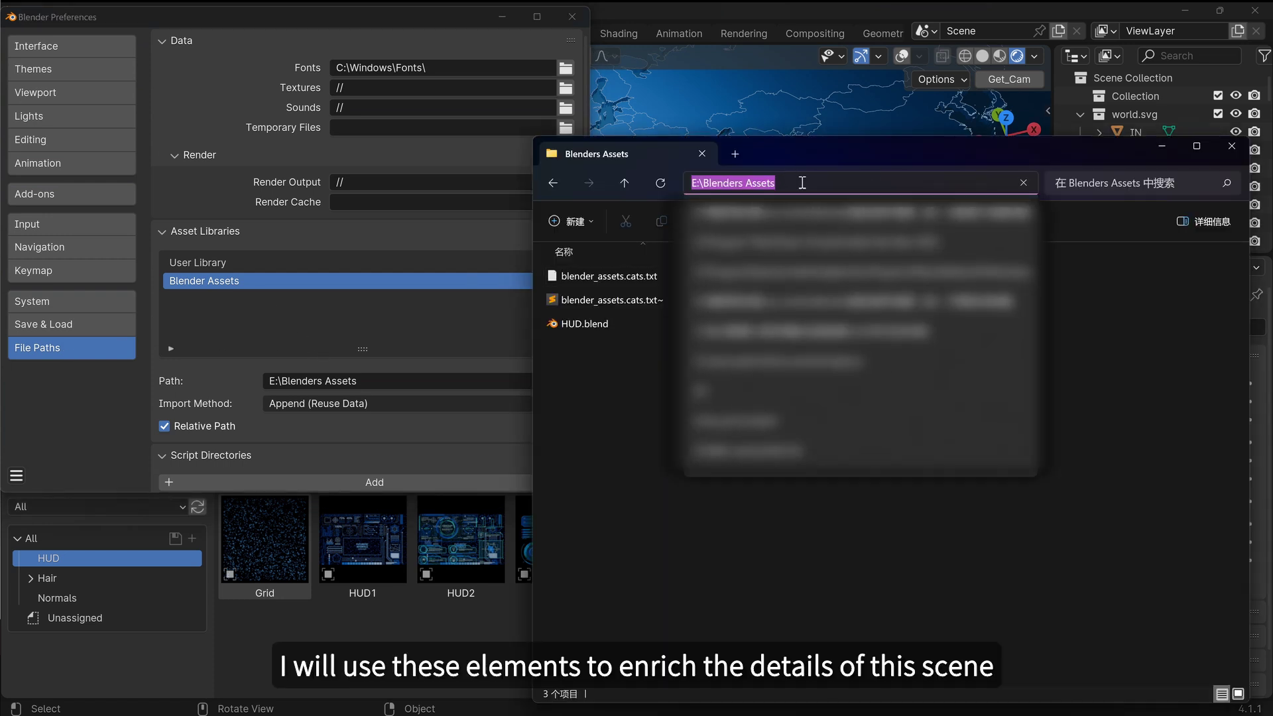
left_click(252, 330)
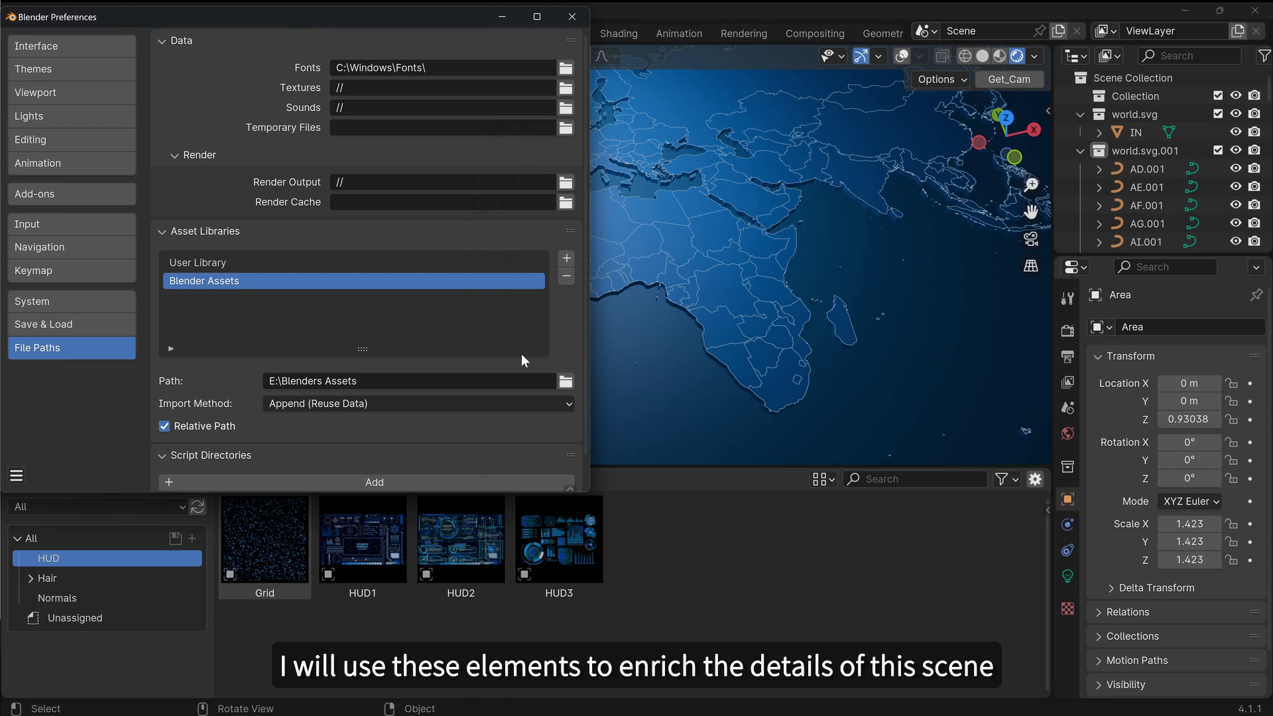
left_click(571, 17)
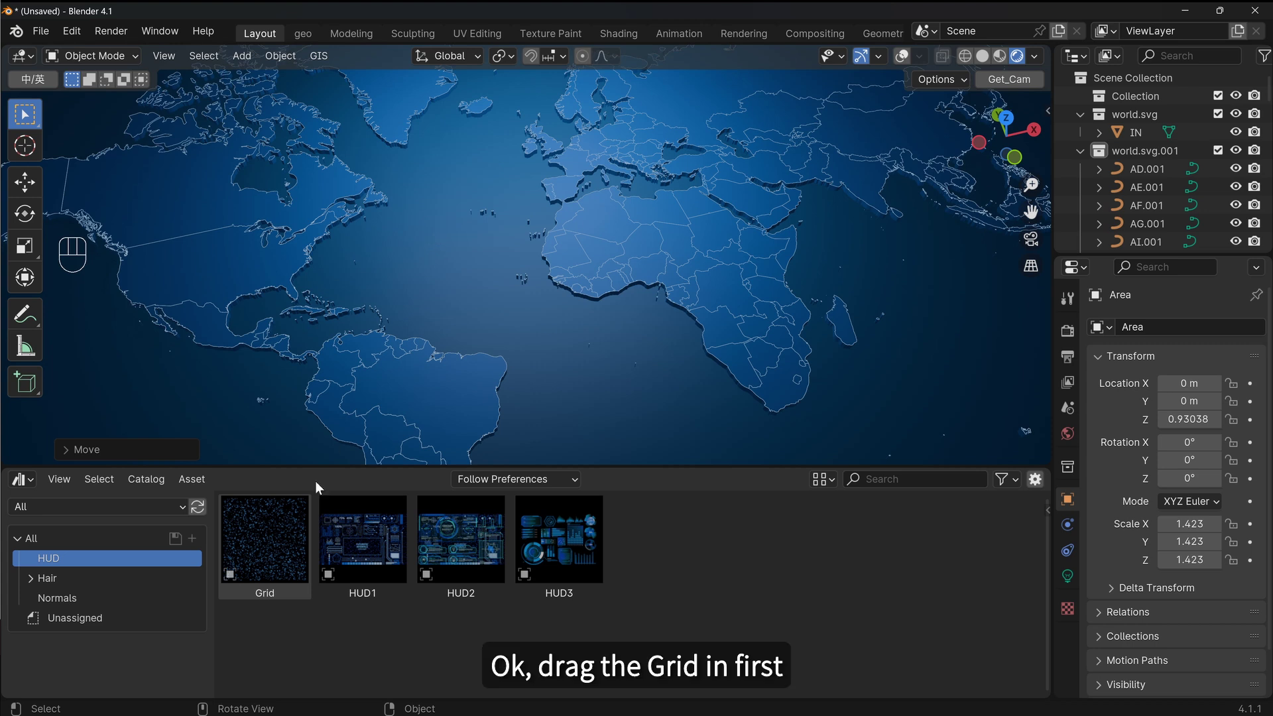
Place the Grid asset over the map, adjust its height to about 0.033 m along Z and scale it to about 4.31
left_click_drag(257, 541, 465, 254)
middle_click_drag(515, 264, 516, 229)
scroll(515, 229, "up", 2)
key("g")
key("z")
left_click(520, 170)
scroll(558, 183, "down", 2)
key("s")
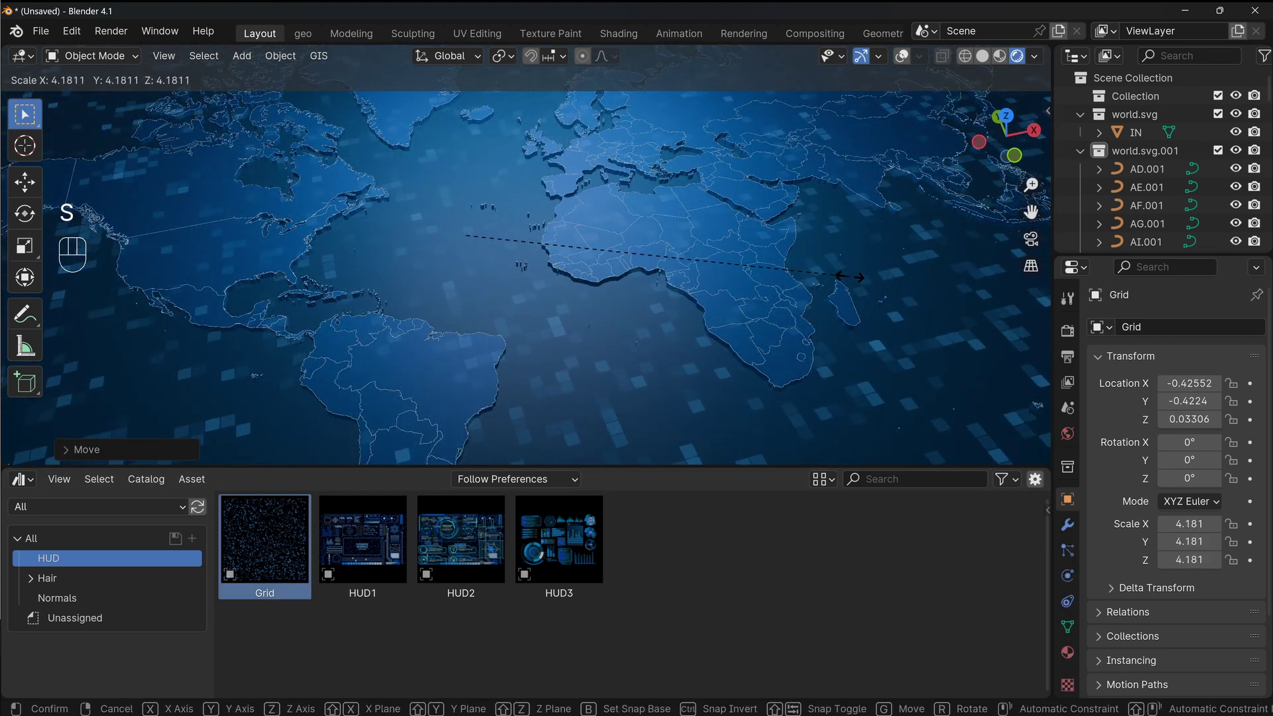
left_click(864, 281)
Split the 3D viewport and turn the new area into a Shader Editor with its sidebar hidden
middle_click_drag(562, 275, 575, 265)
left_click_drag(1049, 48, 624, 58)
left_click(646, 57)
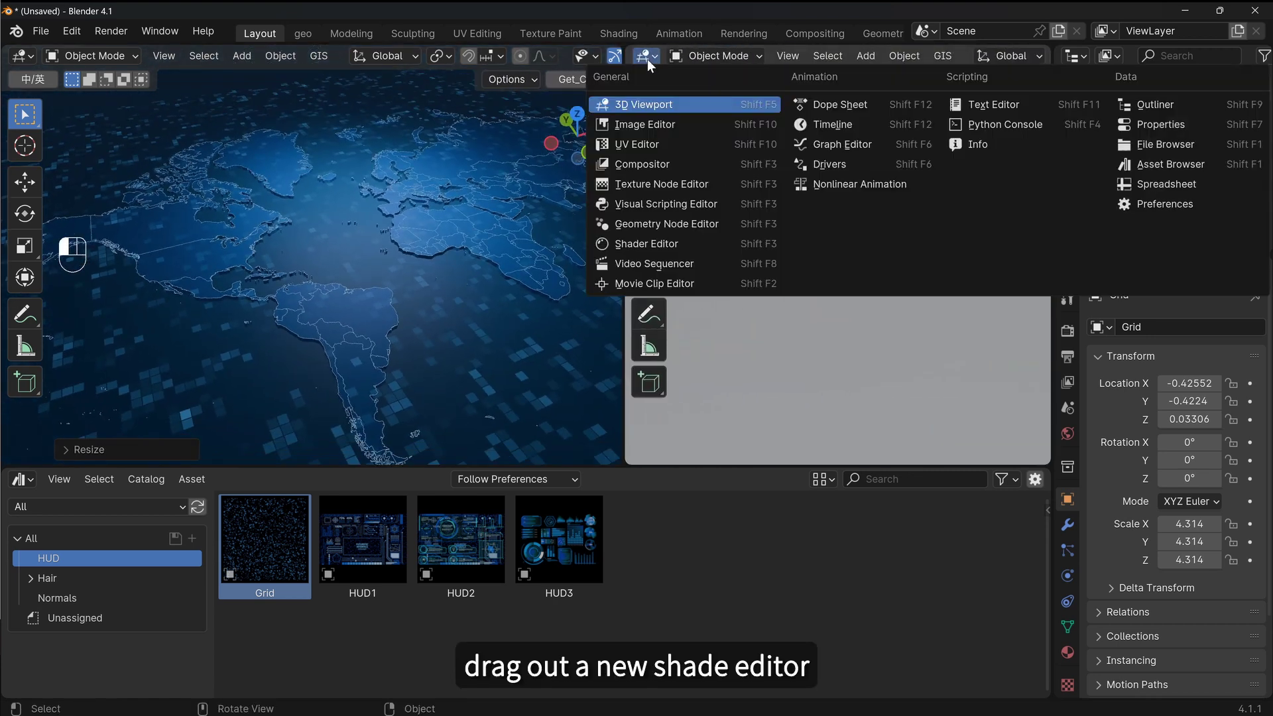
left_click(652, 243)
middle_click_drag(744, 197, 771, 198)
key("n")
Find the Grid scale node in the Grid object's material and set its value to about 52.68
scroll(804, 186, "up", 4)
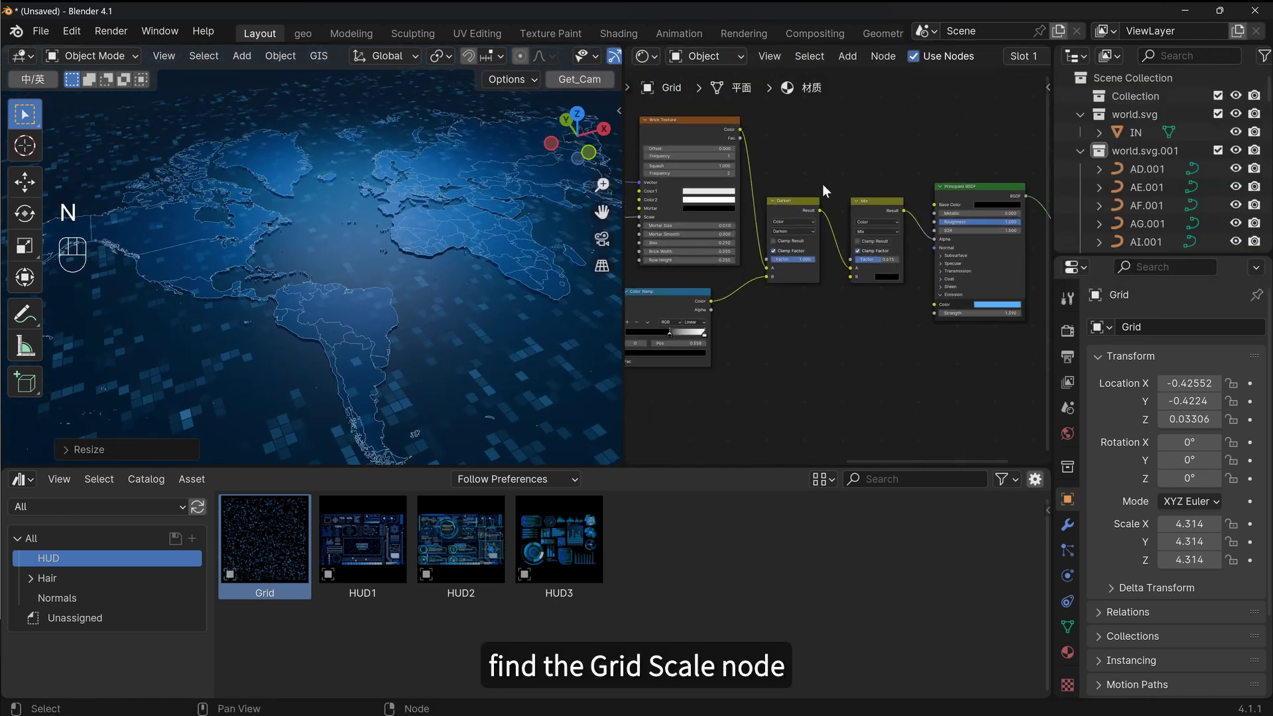
middle_click_drag(807, 323, 815, 329)
middle_click_drag(633, 287, 928, 272)
scroll(898, 241, "down", 4)
scroll(646, 264, "up", 6)
middle_click_drag(741, 241, 828, 242)
scroll(751, 281, "up", 5)
left_click_drag(751, 281, 841, 281, "shift")
Place the HUD1 asset over South America, and move Grid, HUD1 and Plane out of the map collection into the Scene Collection
left_click_drag(363, 539, 369, 308)
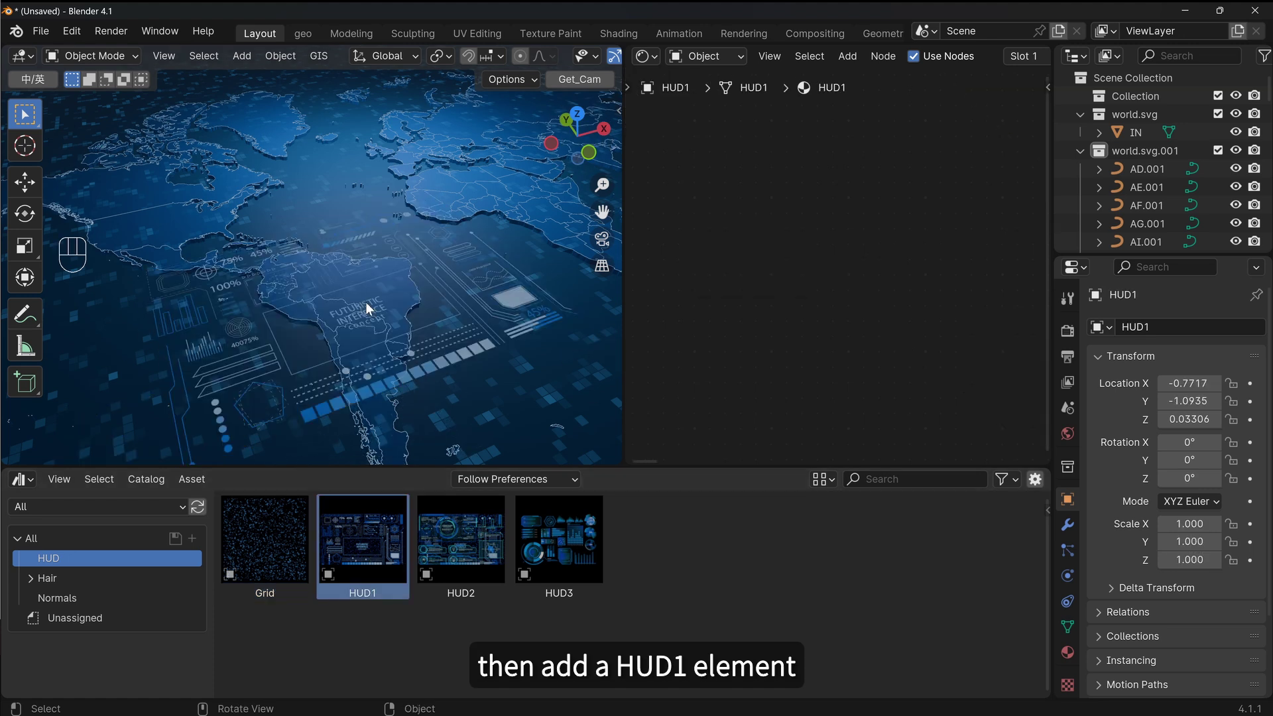
key("s")
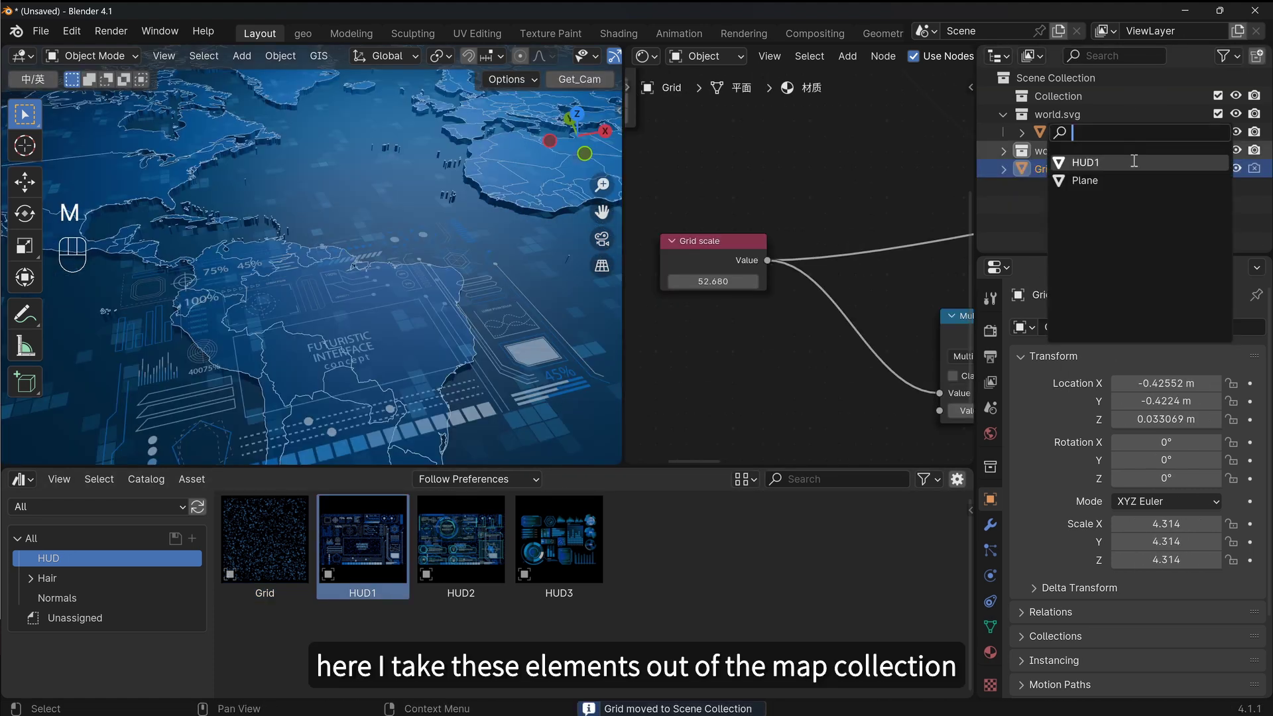
key("m")
left_click(1131, 157)
left_click(1134, 165)
key("m")
left_click(1130, 153)
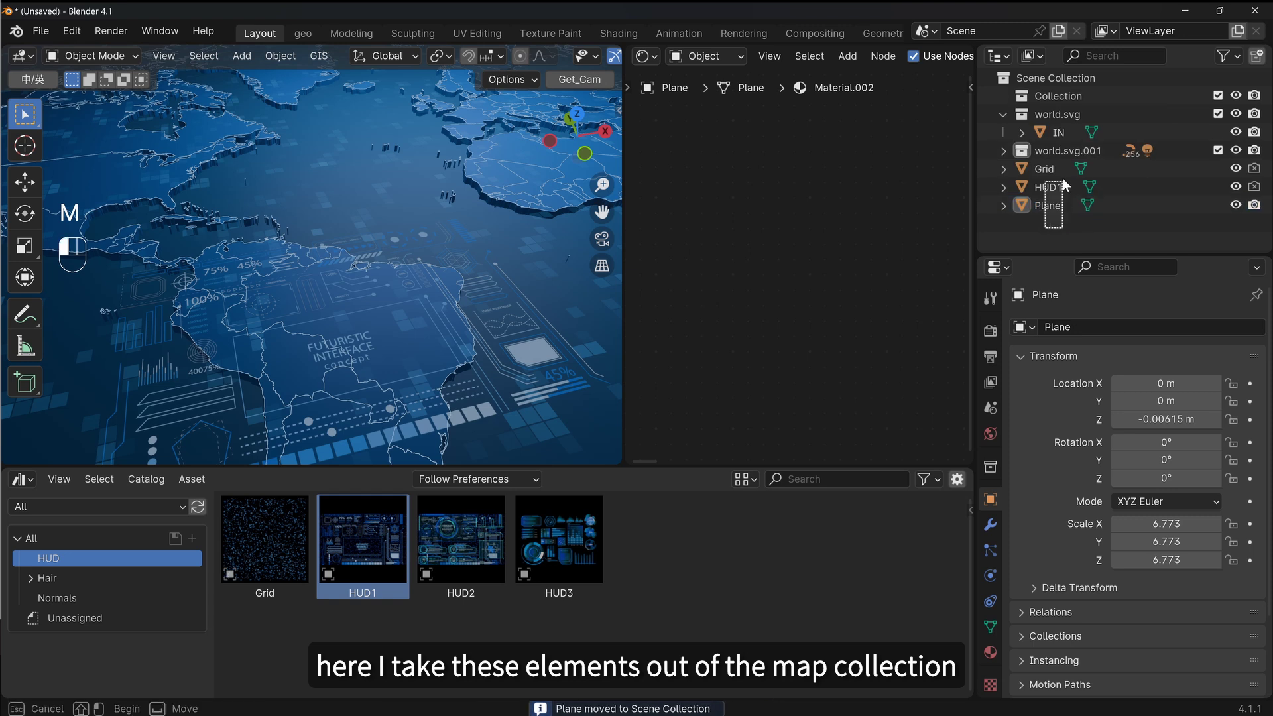
Scale HUD1 to about 0.507 and display its material nodes in the Shader Editor
left_click(1048, 187)
key("s")
left_click(473, 273)
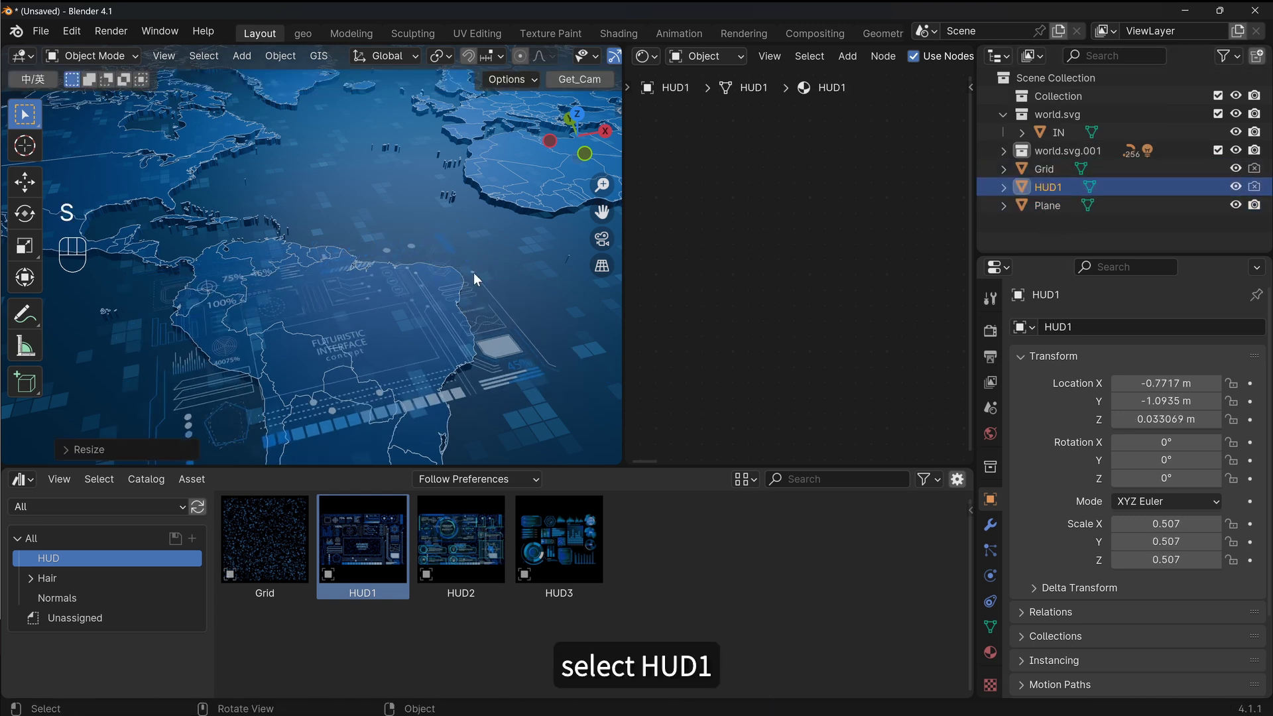
key("Home")
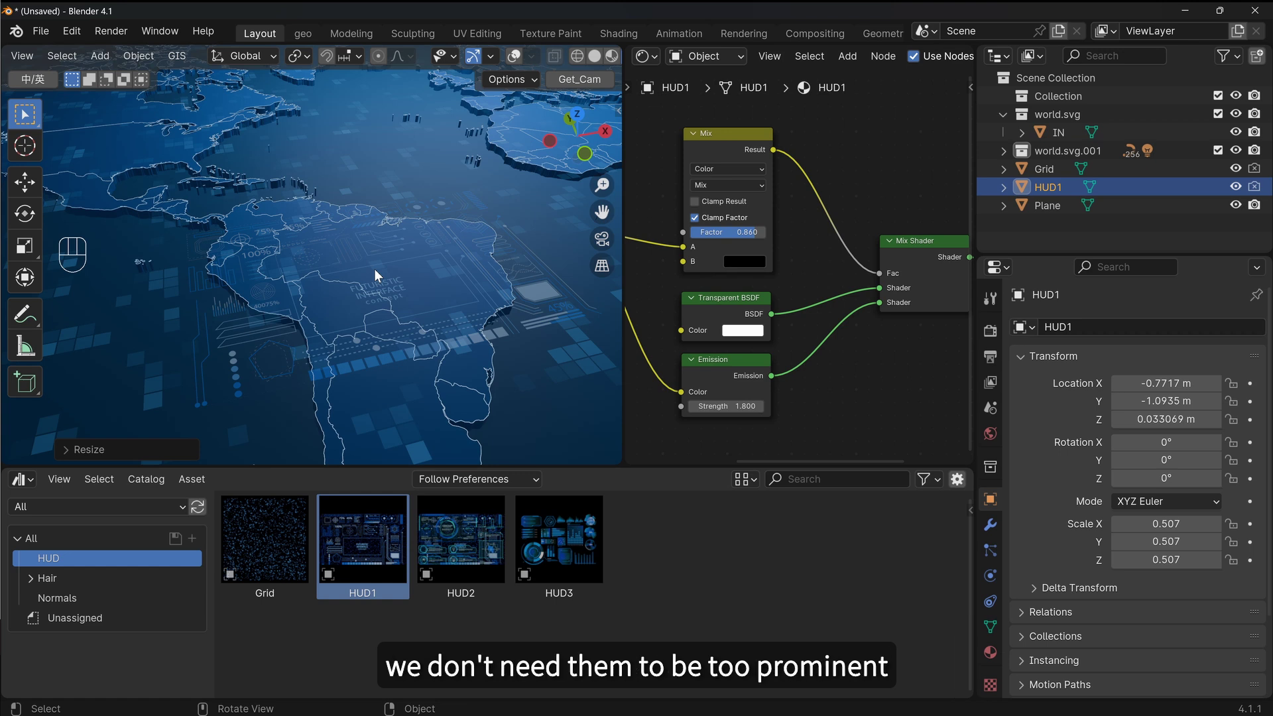
Move the HUD1 overlay east of South America, into the Atlantic area of the map
scroll(371, 272, "up", 2)
key("g")
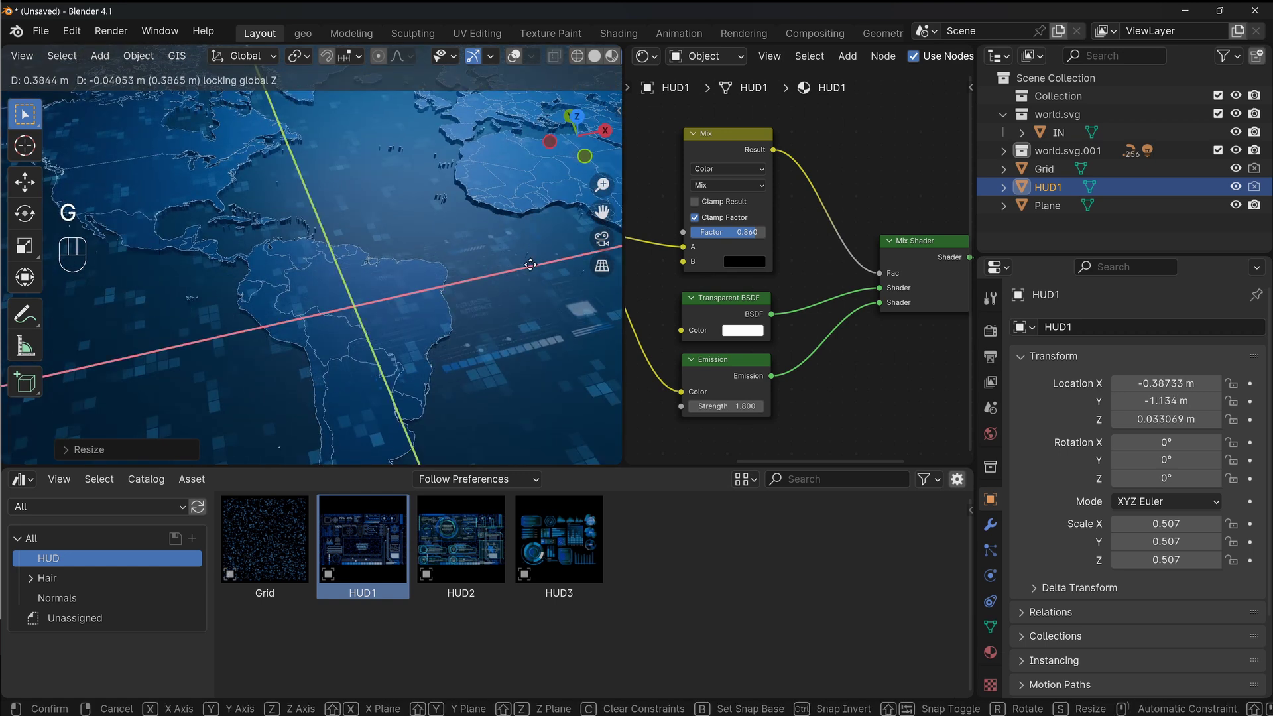
left_click(591, 277)
From the top view, place four duplicates of the HUD1 overlay around the map to fill the background
middle_click_drag(404, 283, 443, 302, "shift")
key("grave")
left_click(419, 167)
key("shift+d")
middle_click_drag(319, 225, 247, 349, "shift")
key("shift+d")
left_click(19, 220)
key("shift+d")
left_click(59, 142)
key("shift+d")
left_click(52, 174)
Add the HUD3 asset over the ocean west of Central America, scale it to about 0.631 and lower it to about Z 0.0269 m
middle_click_drag(215, 269, 228, 172, "shift")
middle_click_drag(292, 256, 320, 197)
left_click(558, 540)
left_click_drag(559, 540, 306, 406)
key("s")
left_click(421, 364)
key("g")
key("z")
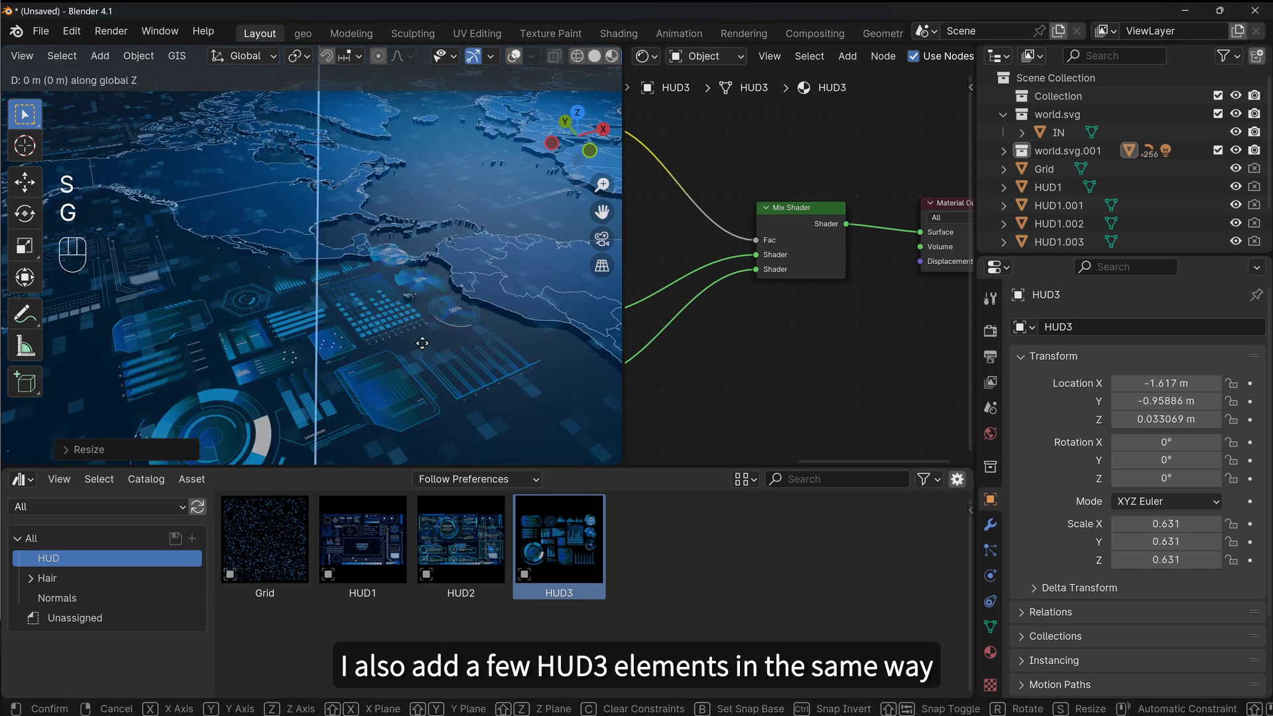
left_click(421, 358)
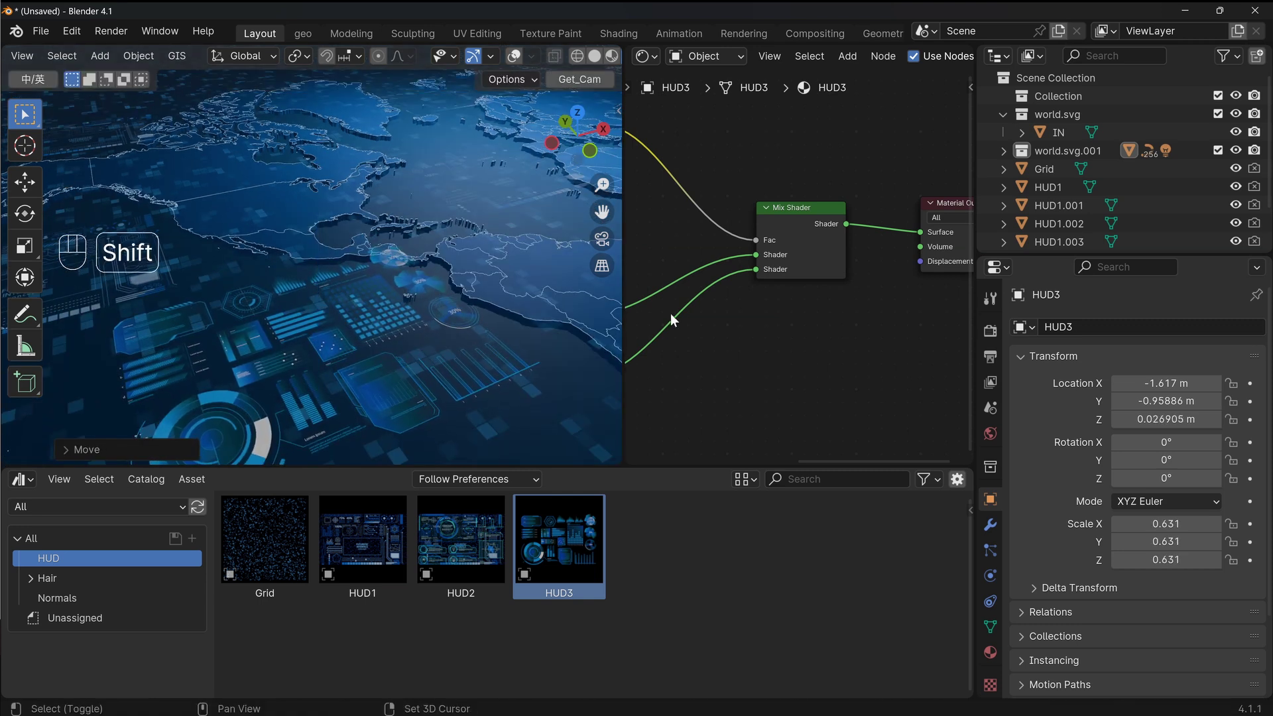
Raise the Mix node factor in the HUD3 material to about 0.907 to make the overlay more transparent
scroll(749, 335, "down", 3)
middle_click_drag(756, 351, 872, 348)
scroll(758, 266, "up", 1)
middle_click_drag(757, 266, 792, 273)
left_click_drag(730, 221, 759, 221, "shift")
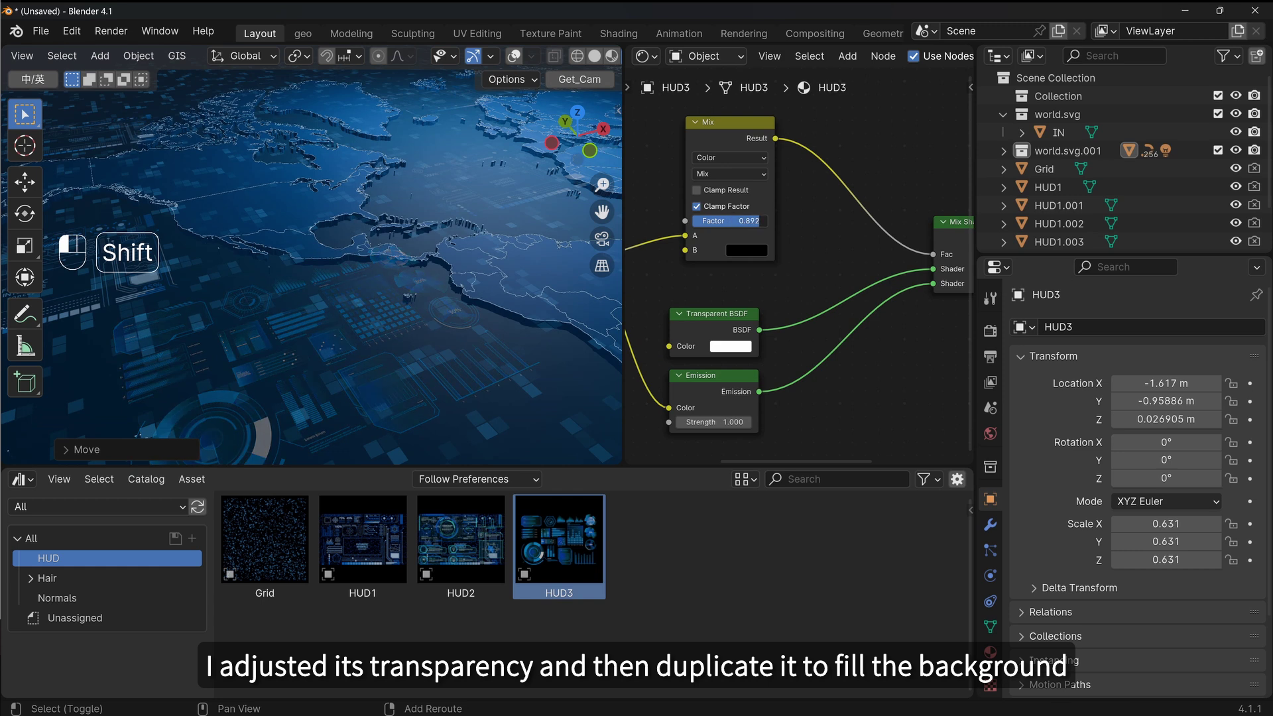
Place two duplicates of the HUD3 overlay in other parts of the map background
key("shift+d")
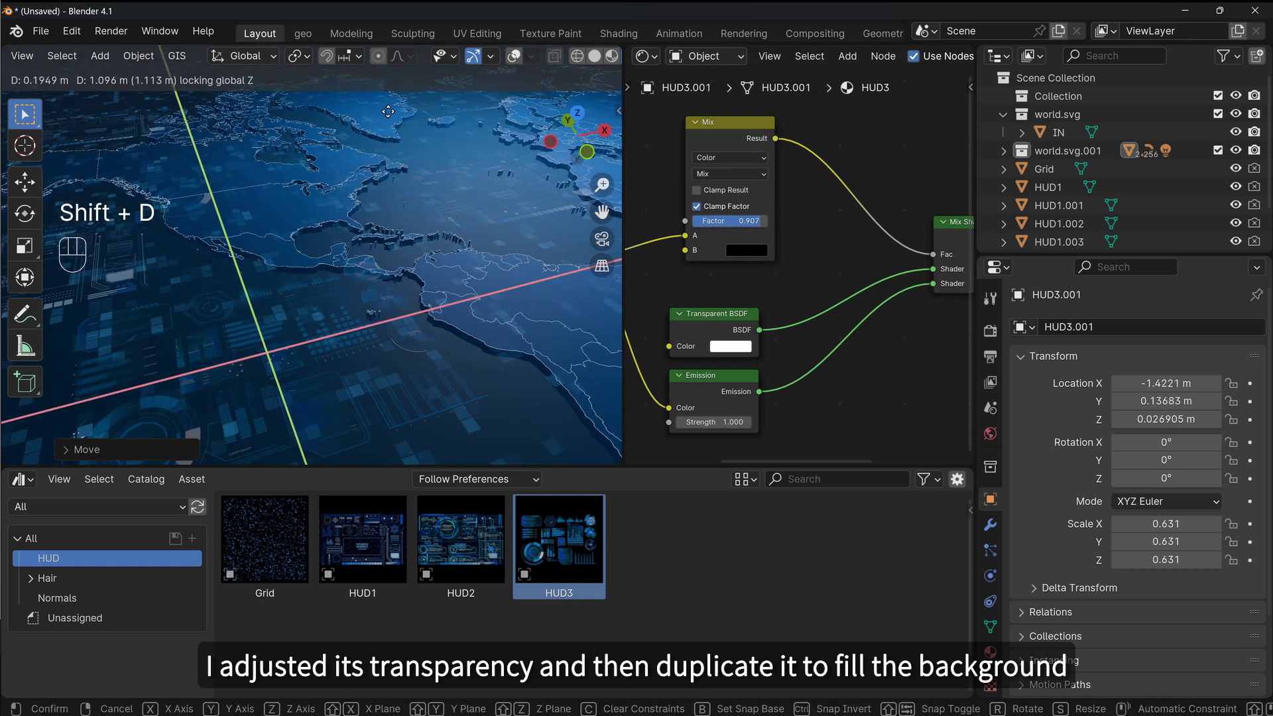
left_click(235, 226)
key("shift+d")
left_click(43, 287)
Change the emission colour of the Grid object's material to orange
middle_click_drag(391, 232, 527, 229)
scroll(394, 270, "up", 2)
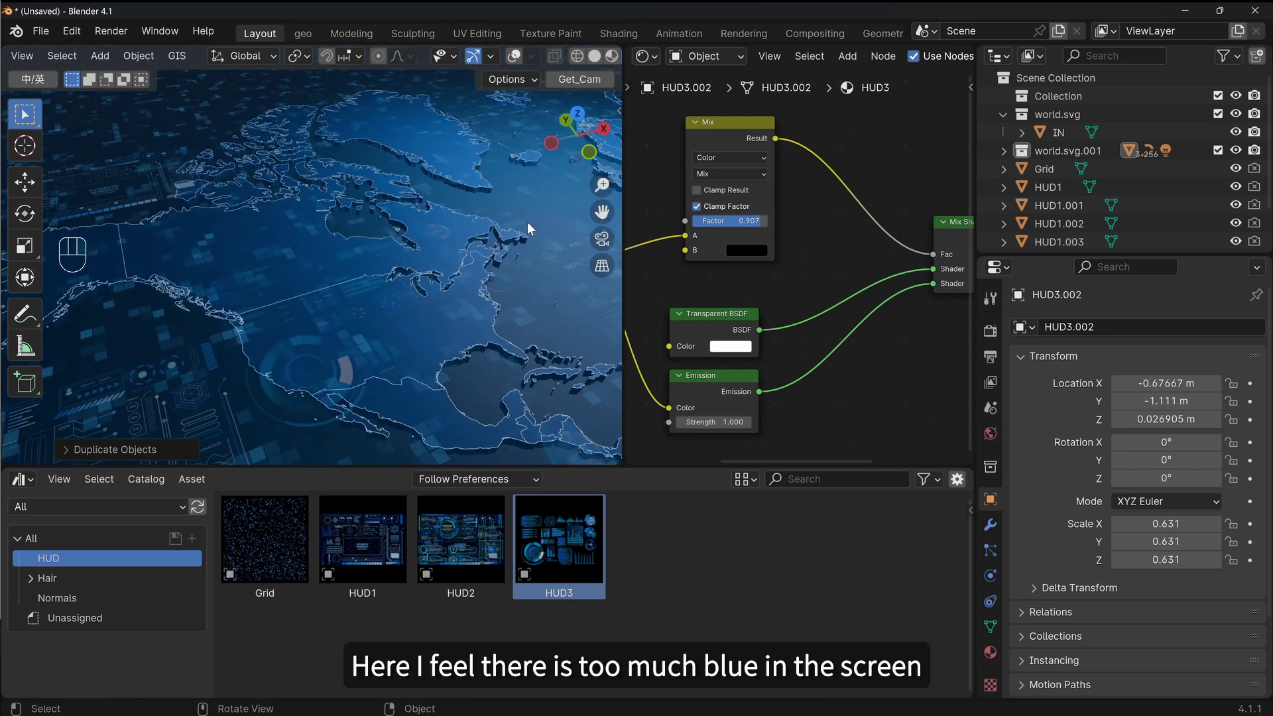
left_click(1044, 168)
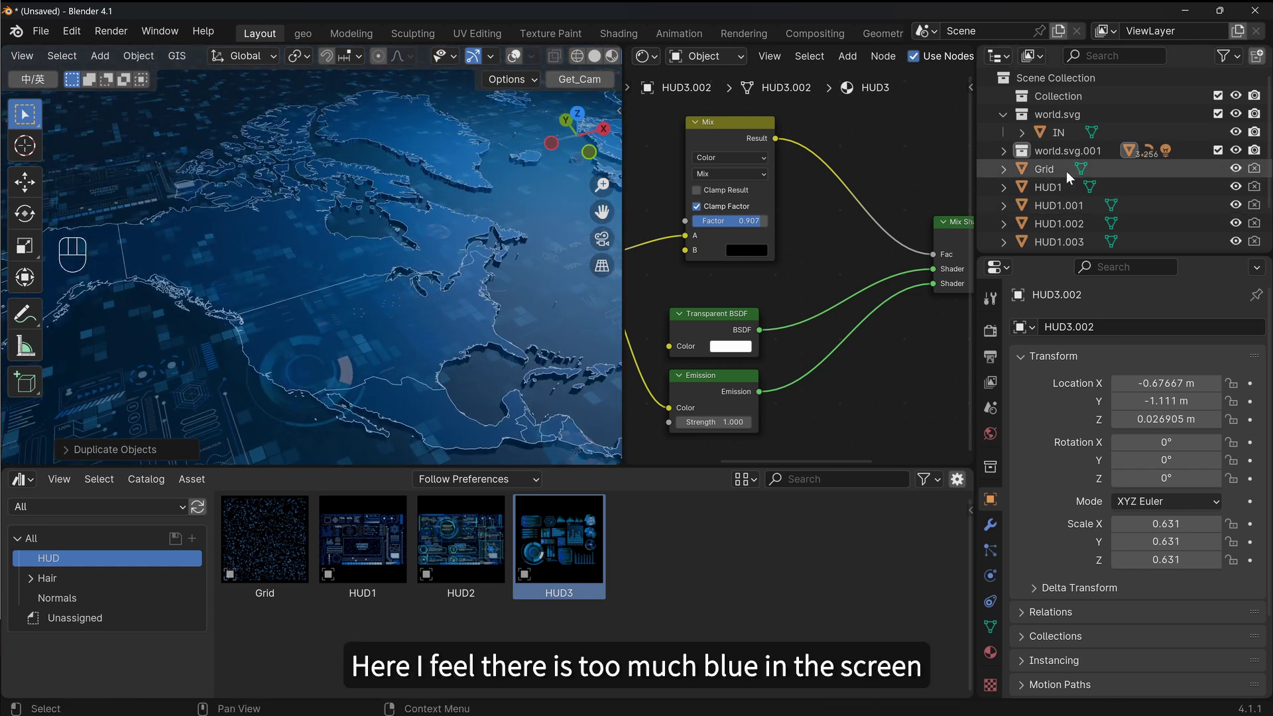
left_click(776, 317)
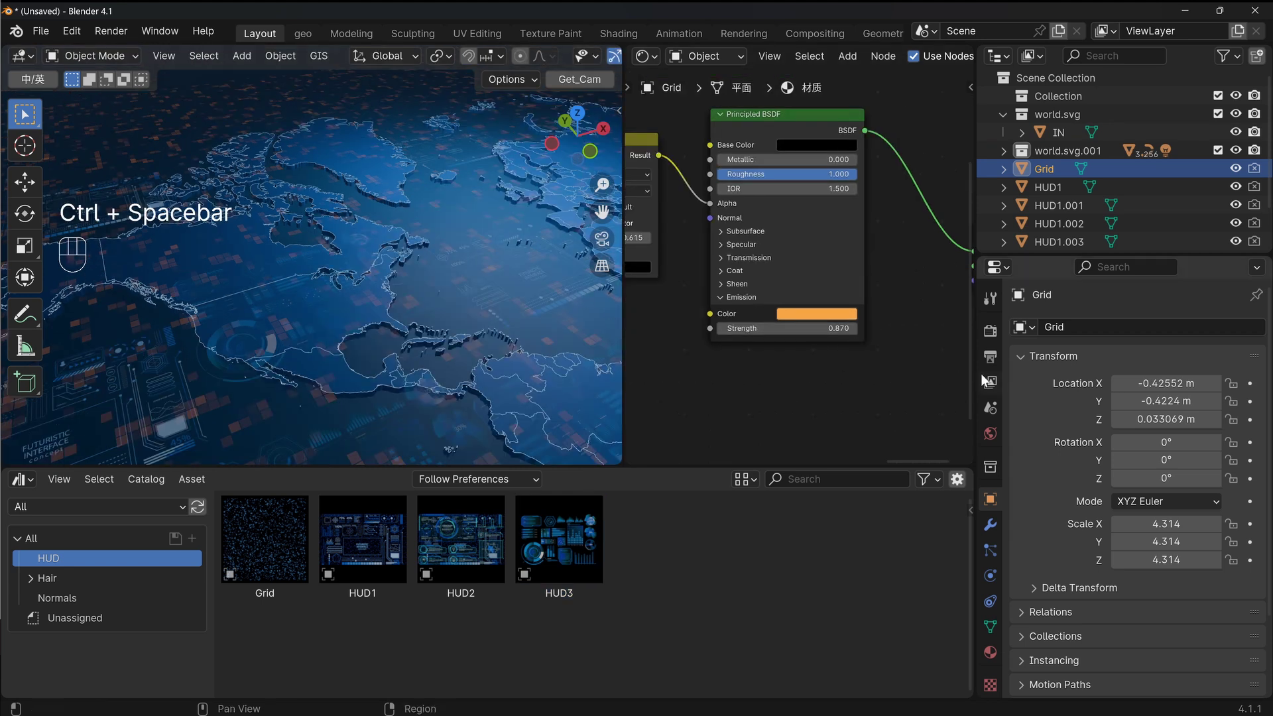
Enable Ambient Occlusion, Bloom and Screen Space Reflections in the EEVEE render settings
left_click(990, 330)
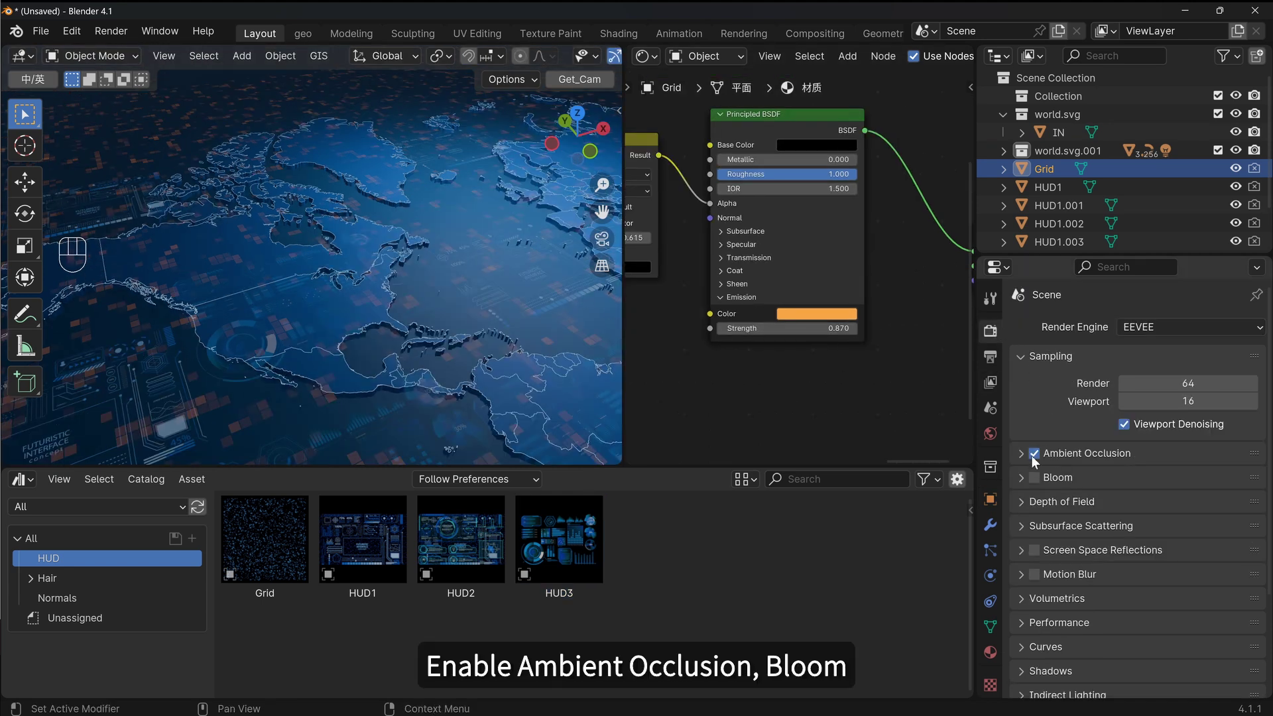
left_click(1033, 476)
scroll(1036, 485, "down", 2)
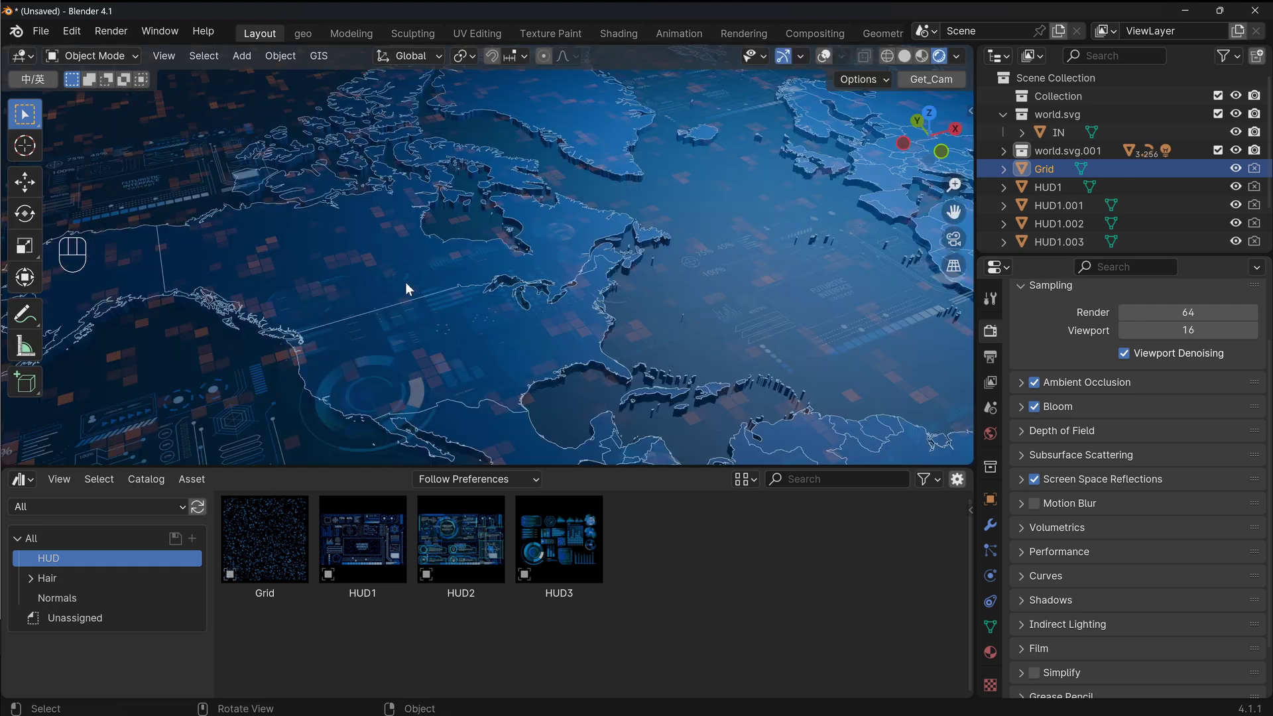
Replace the Asset Browser with a Timeline and reduce its height to enlarge the 3D viewport
left_click(20, 479)
left_click(257, 298)
left_click_drag(341, 467, 340, 558)
middle_click_drag(567, 332, 523, 310)
Display the Line_Connection add-on's controls in the 3D viewport and turn on the viewport overlays
left_click(970, 112)
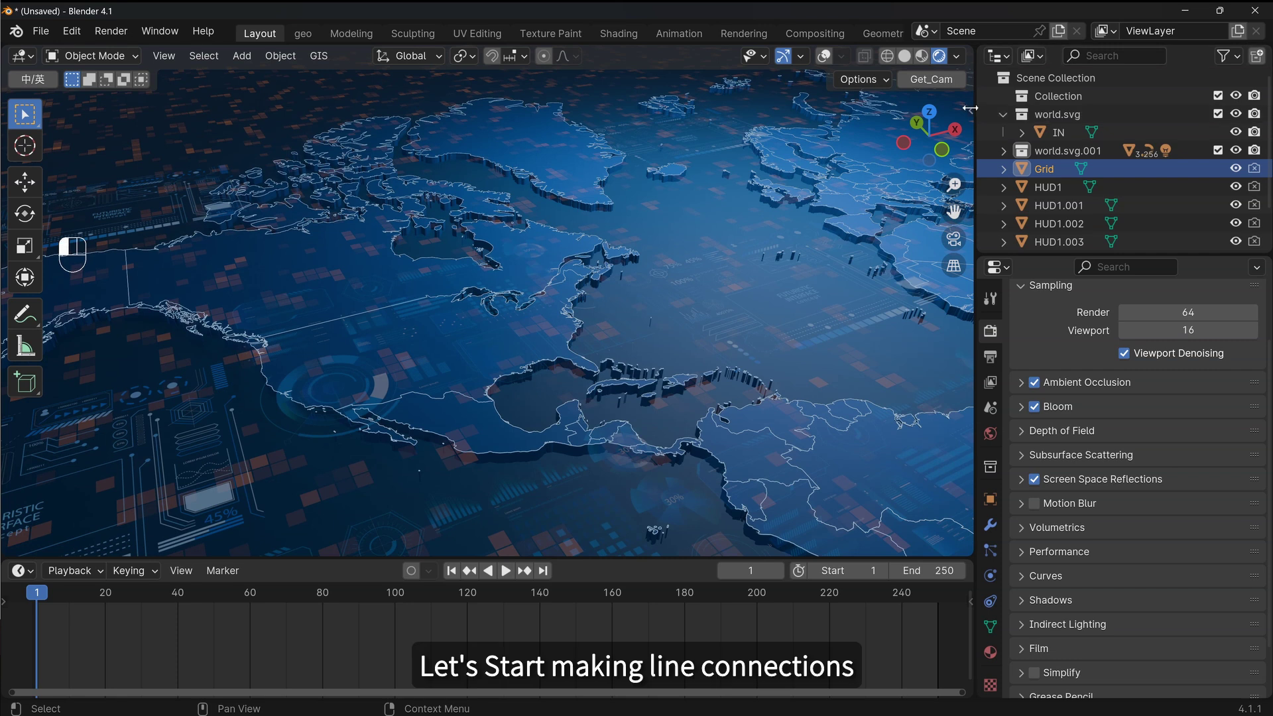
left_click(966, 438)
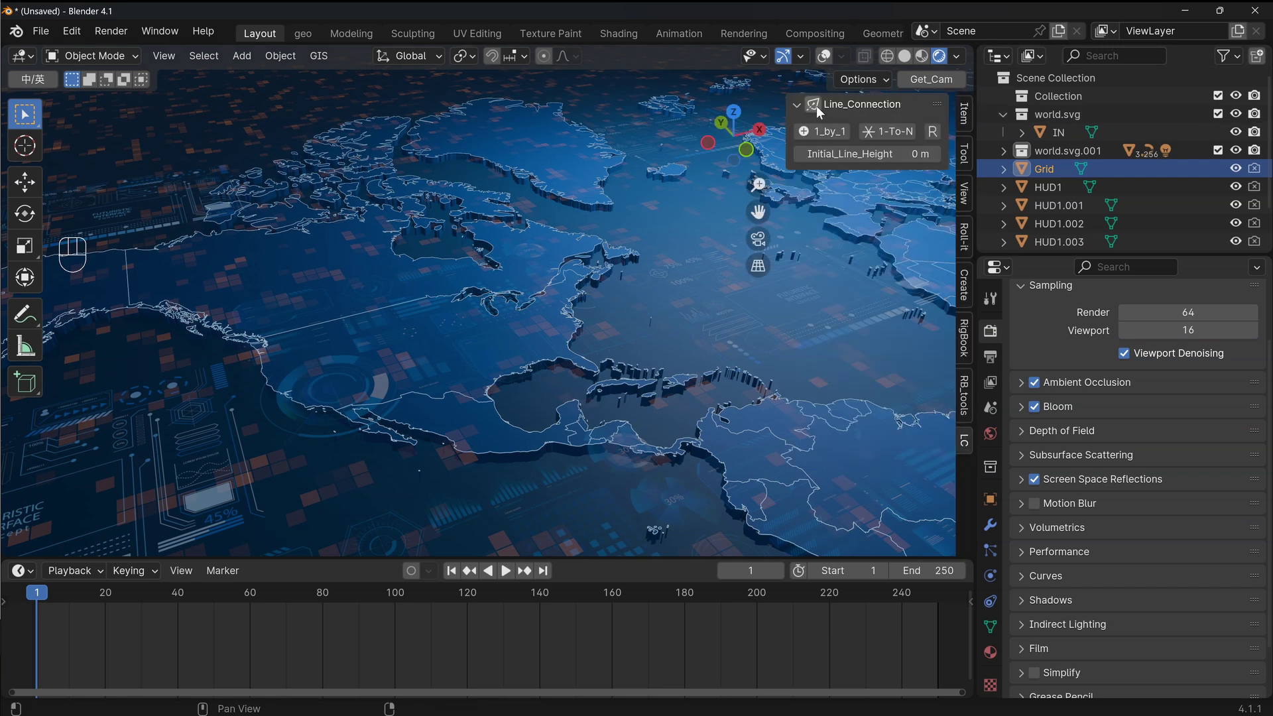
left_click(824, 56)
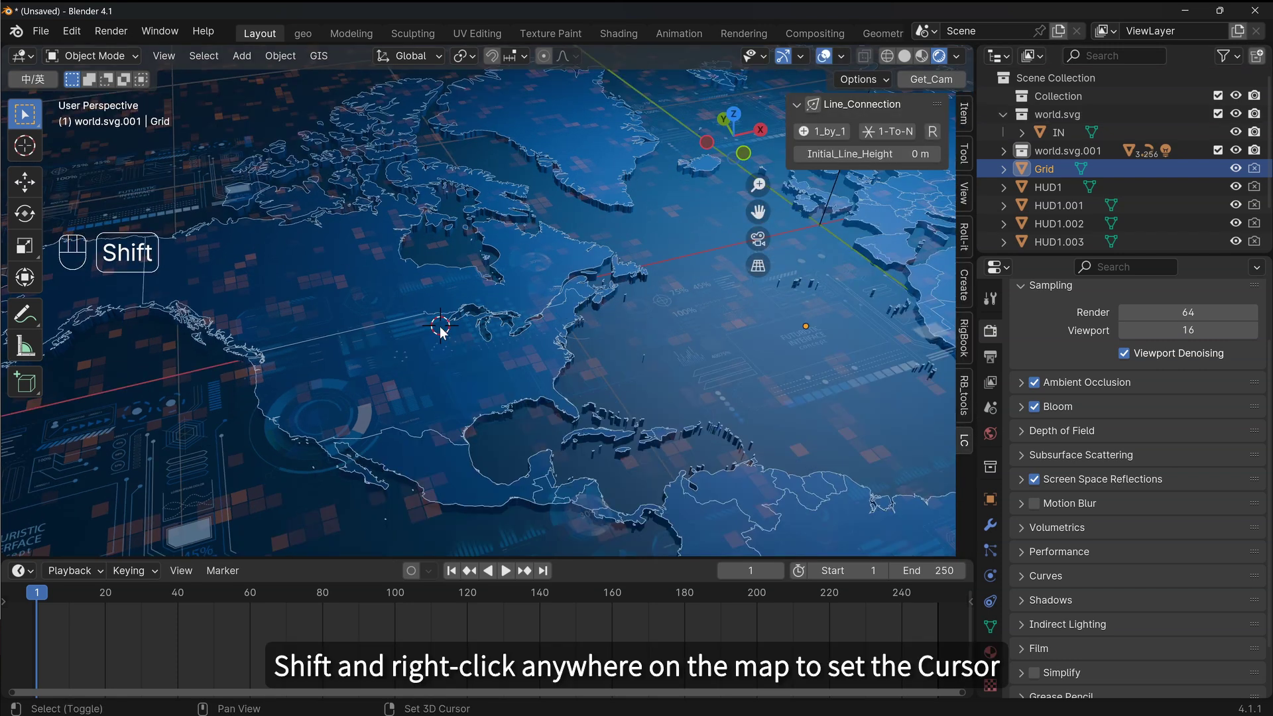
Create a Line_Connection locator at the 3D cursor west of the Great Lakes and scale it down to a small cone
left_click(814, 105)
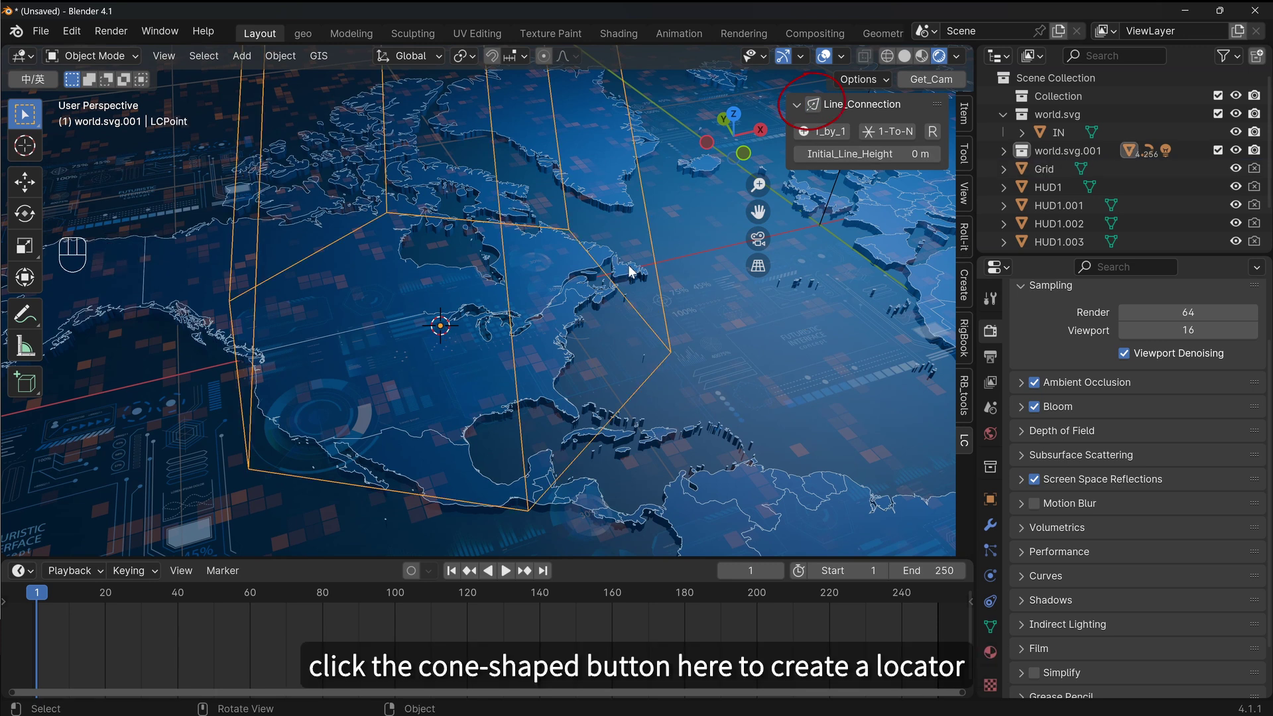
key("s")
key("s")
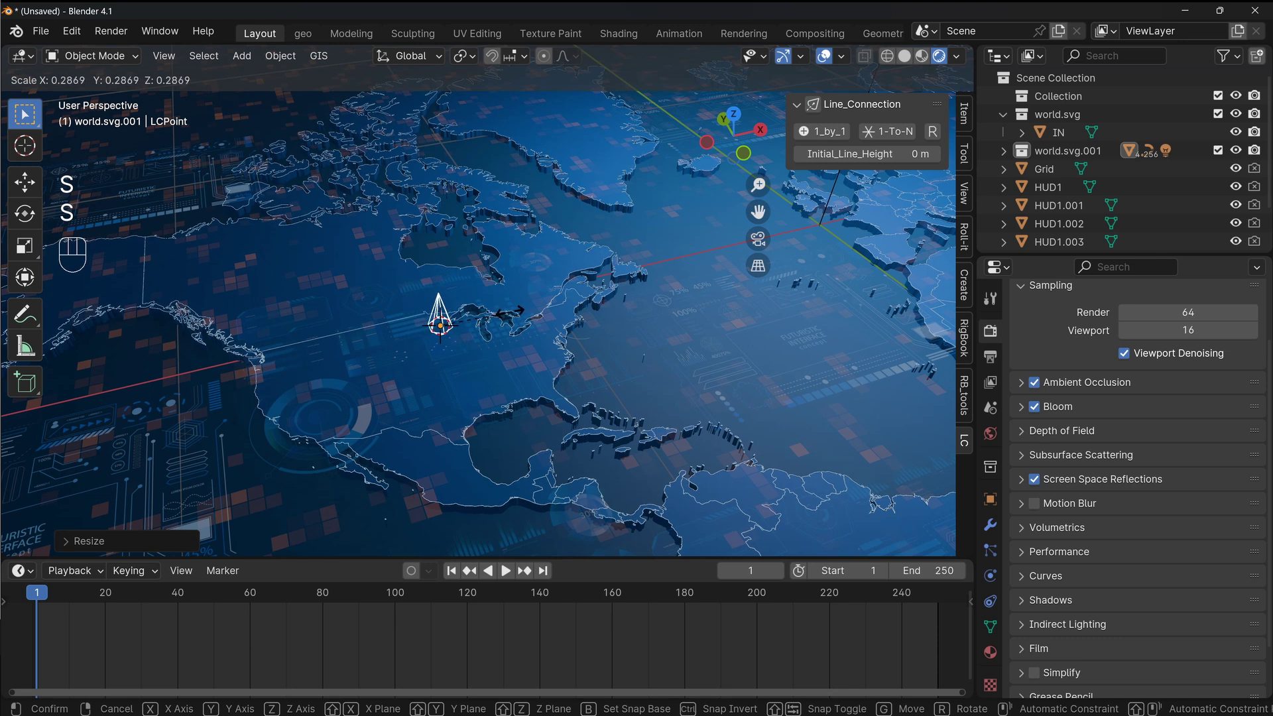
left_click(504, 316)
In top view, place three duplicates of the locator over northwestern, western and northeastern North America
middle_click_drag(503, 322, 494, 329)
key("grave")
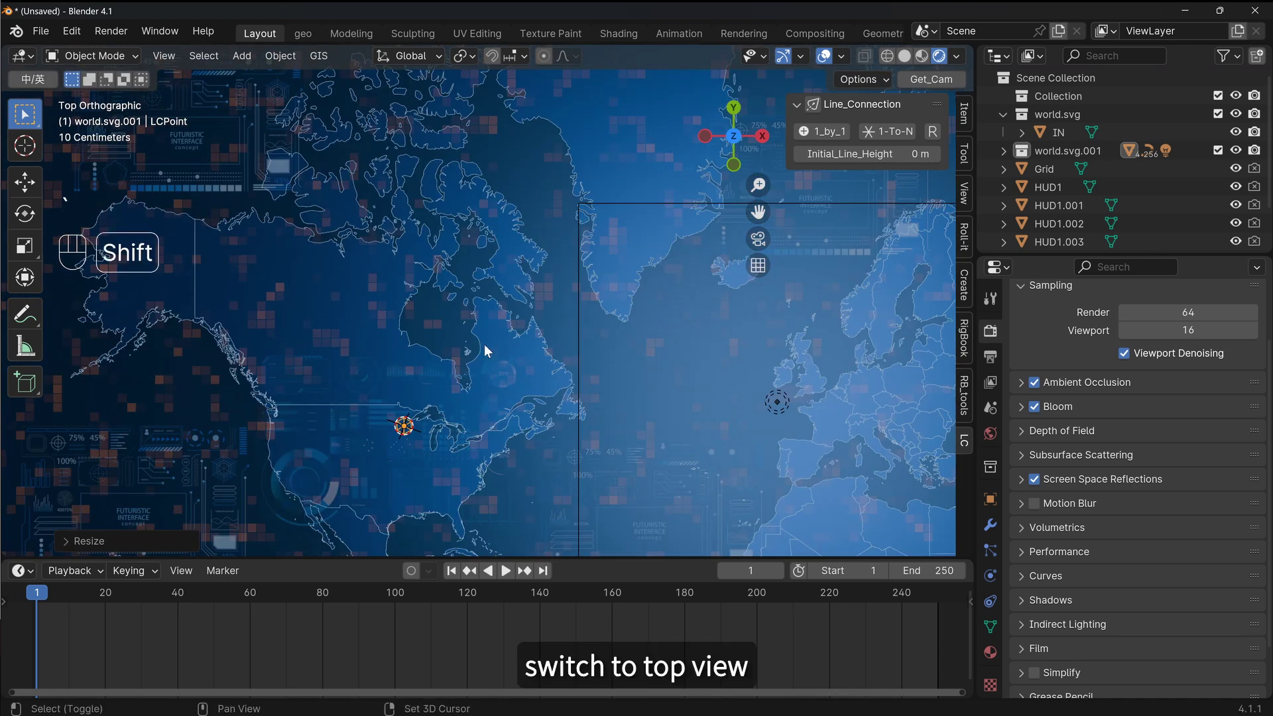
key("shift+d")
left_click(432, 241)
middle_click_drag(456, 277, 483, 200, "shift")
key("shift+d")
left_click(435, 322)
key("shift+d")
left_click(643, 289)
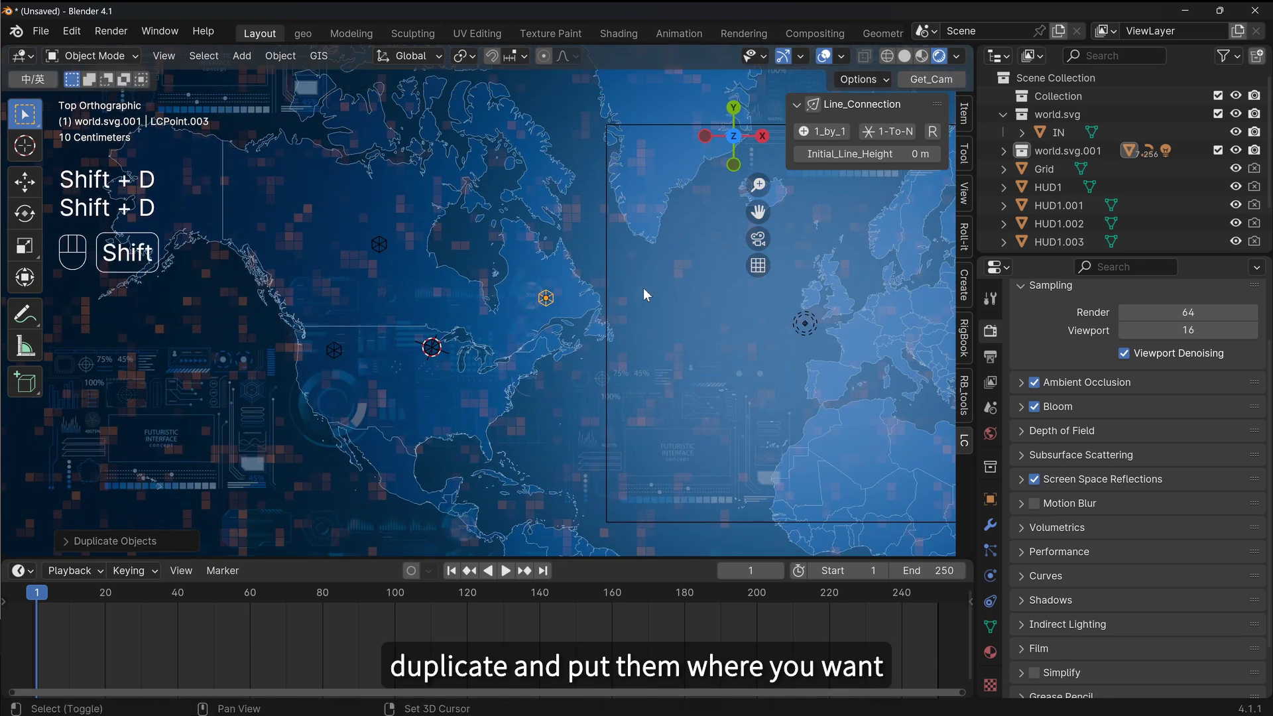
Place three more locator duplicates across North America, moving the last one to the south of Hudson Bay
key("shift+d")
left_click(514, 404)
key("shift+d")
left_click(427, 291)
middle_click_drag(511, 337, 500, 267, "shift")
key("g")
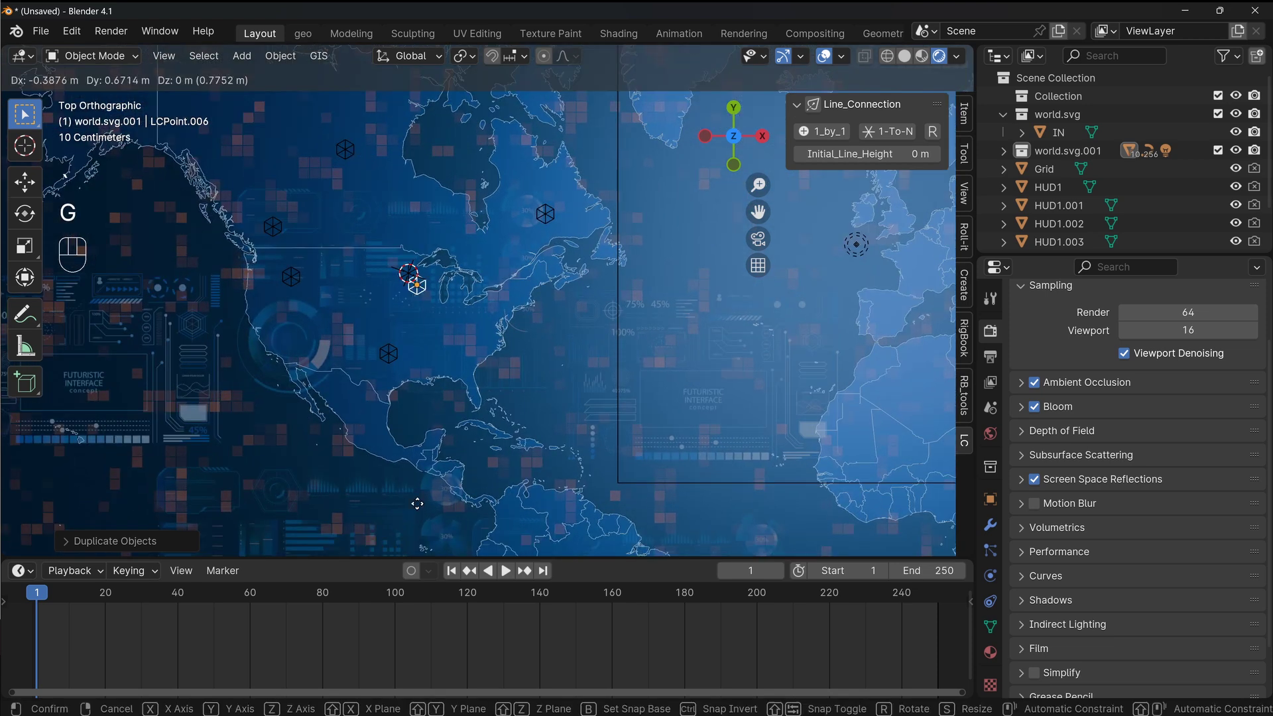
left_click(445, 459)
Select locators LCPoint to LCPoint.006 with LCPoint active and connect them using the 1-To-N command
middle_click_drag(492, 364, 540, 326)
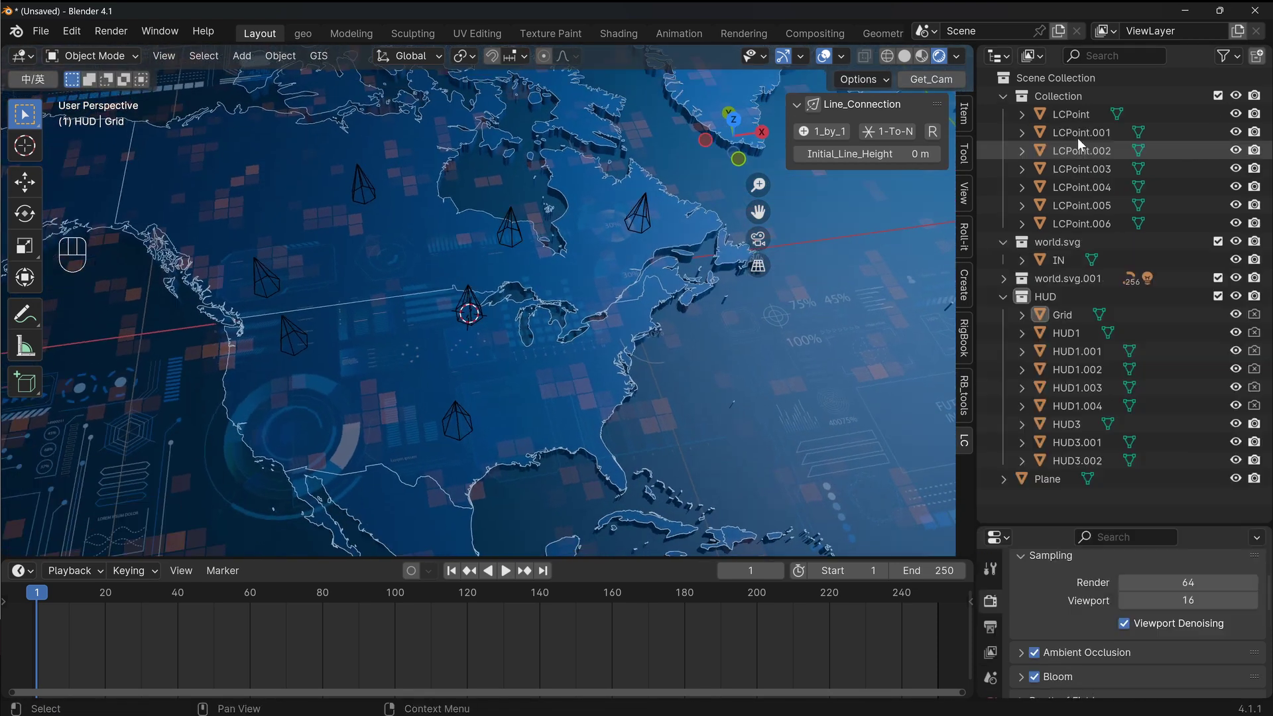
left_click(1087, 98)
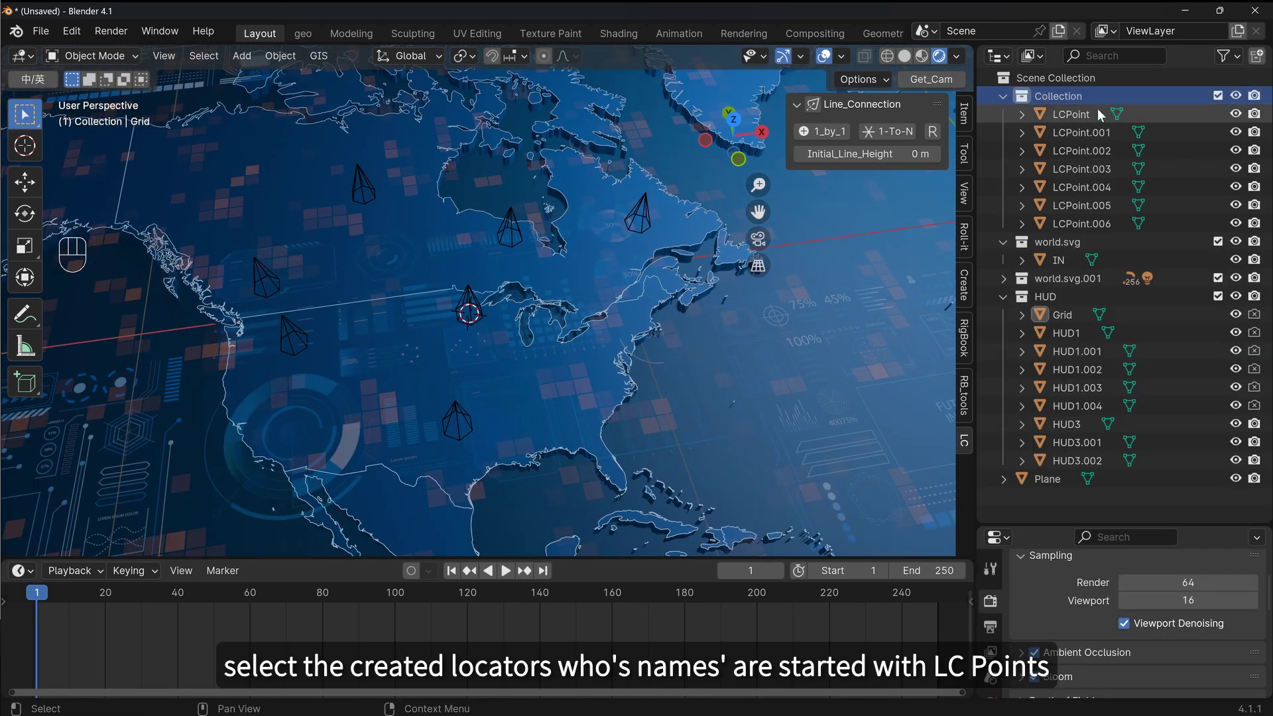
left_click(1061, 115)
left_click(1095, 222, "shift")
mouse_move(476, 316)
middle_mouse_down()
mouse_move(485, 296)
mouse_move(496, 312)
middle_mouse_up()
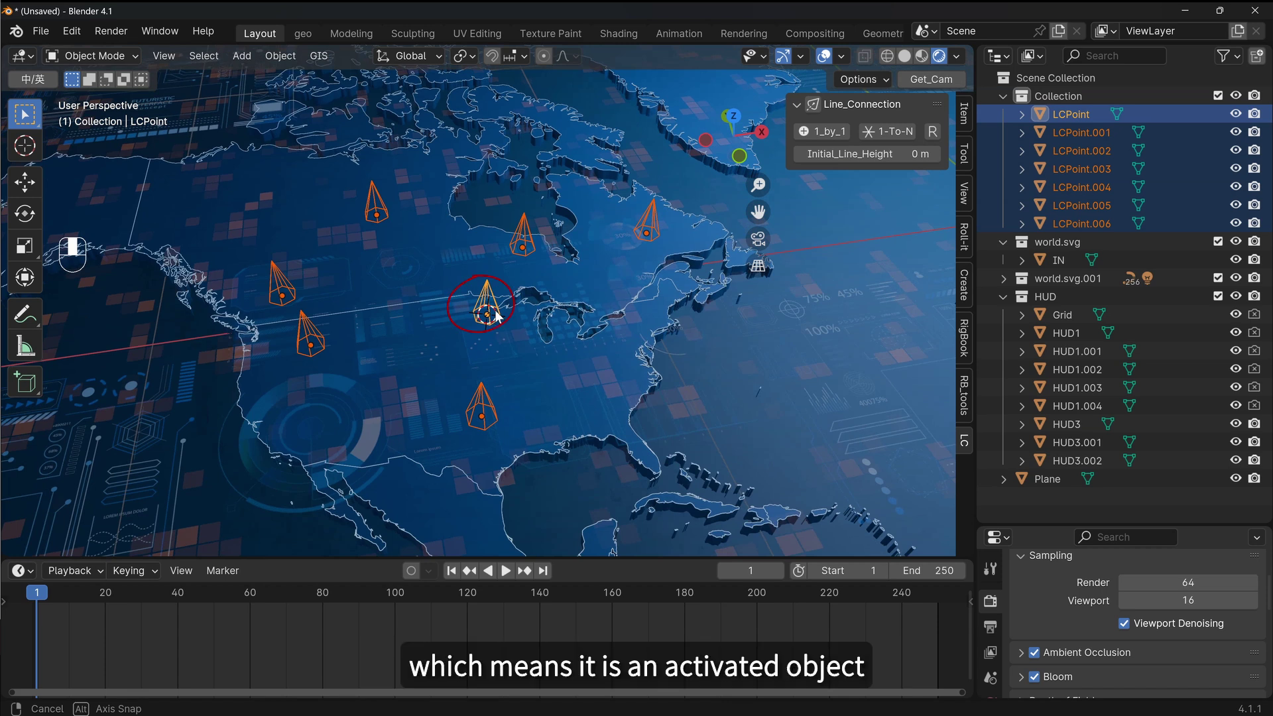
middle_click_drag(495, 311, 496, 307)
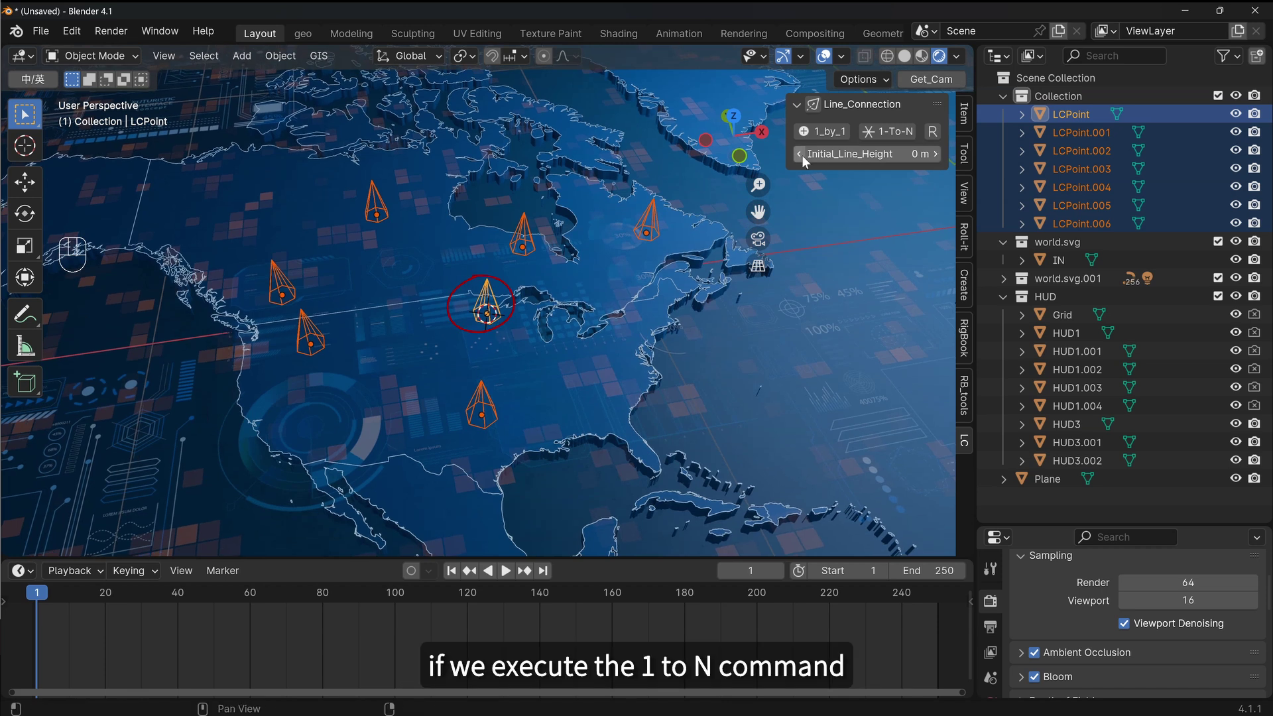
left_click(889, 130)
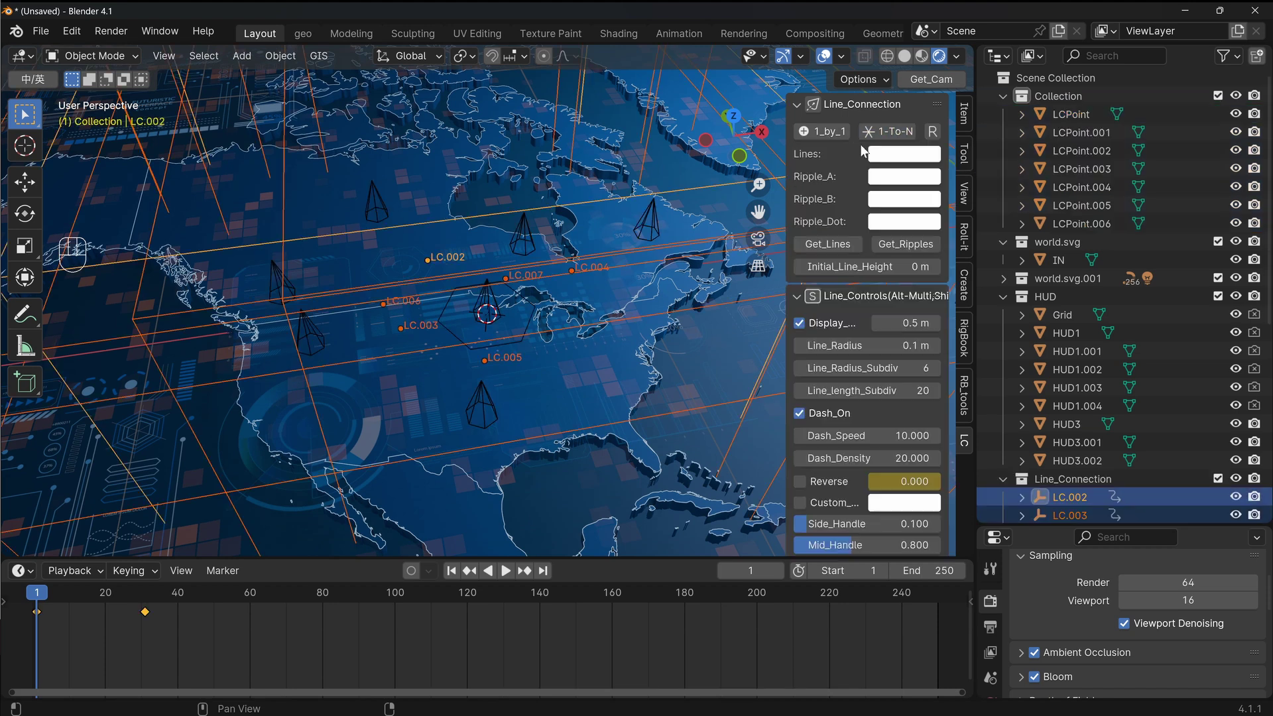
Go to frame 33 and set the display size of all line controllers to 0.02 m
scroll(560, 261, "down", 3)
left_click_drag(41, 592, 152, 592)
left_click_drag(911, 321, 862, 321, "alt+shift")
middle_click_drag(518, 266, 550, 211)
Adjust the height of the line controllers along Z and set the Line_Radius of all lines to 0.001 m
scroll(520, 259, "up", 1)
key("g")
key("z")
left_click(519, 245)
left_click_drag(906, 345, 837, 344, "alt+shift")
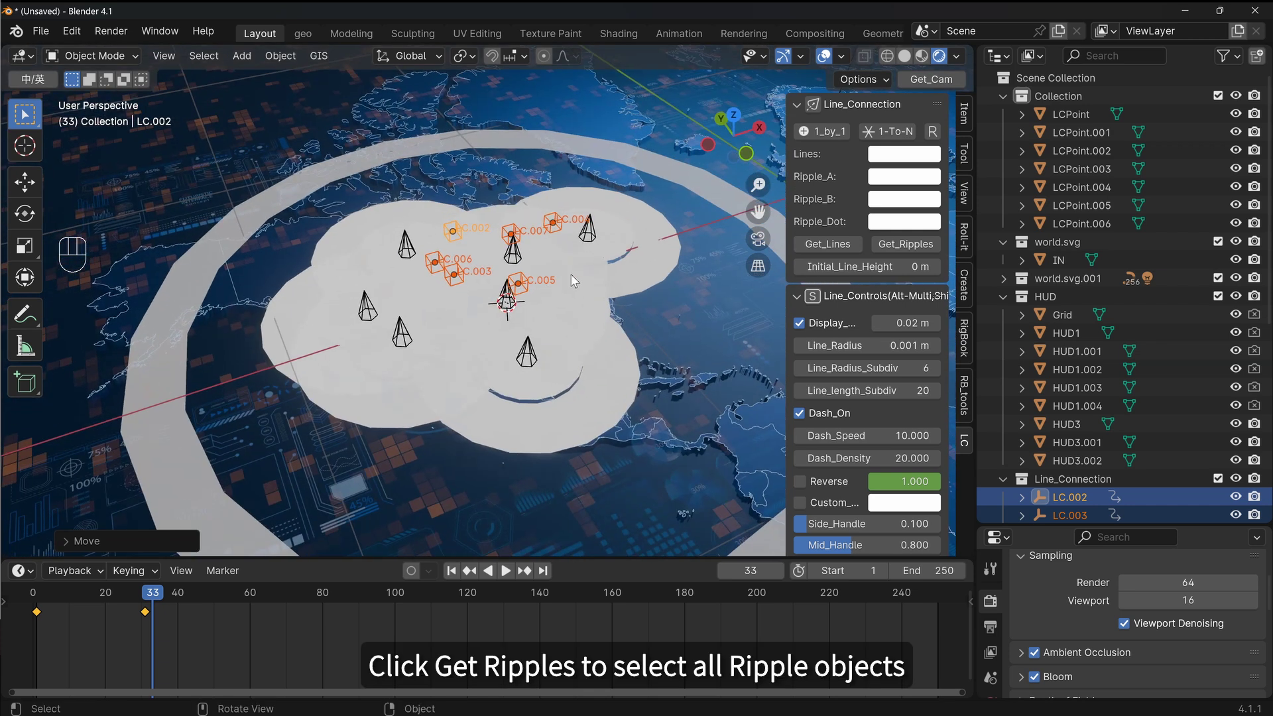
Select all ripple objects, set their scale to 0.005 and preview the animation up to frame 48
left_click(905, 244)
left_click_drag(890, 320, 809, 320, "alt+shift")
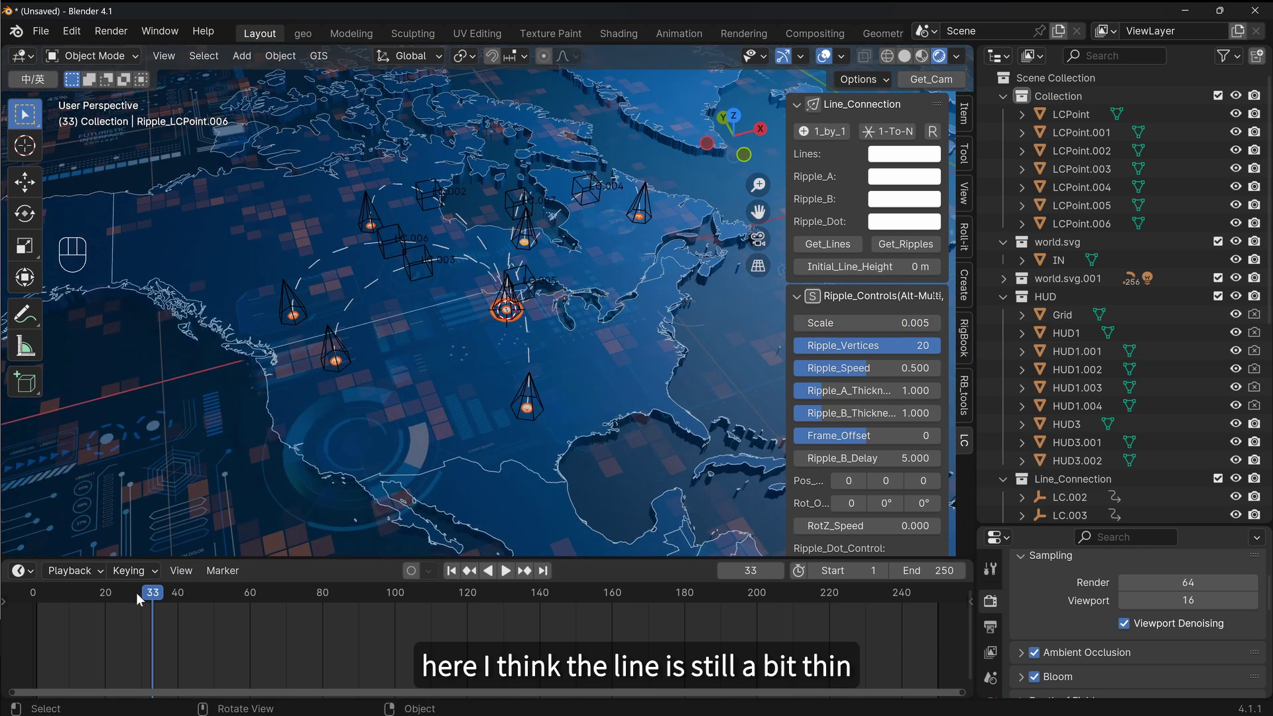
key("shift+Left")
key("space")
key("space")
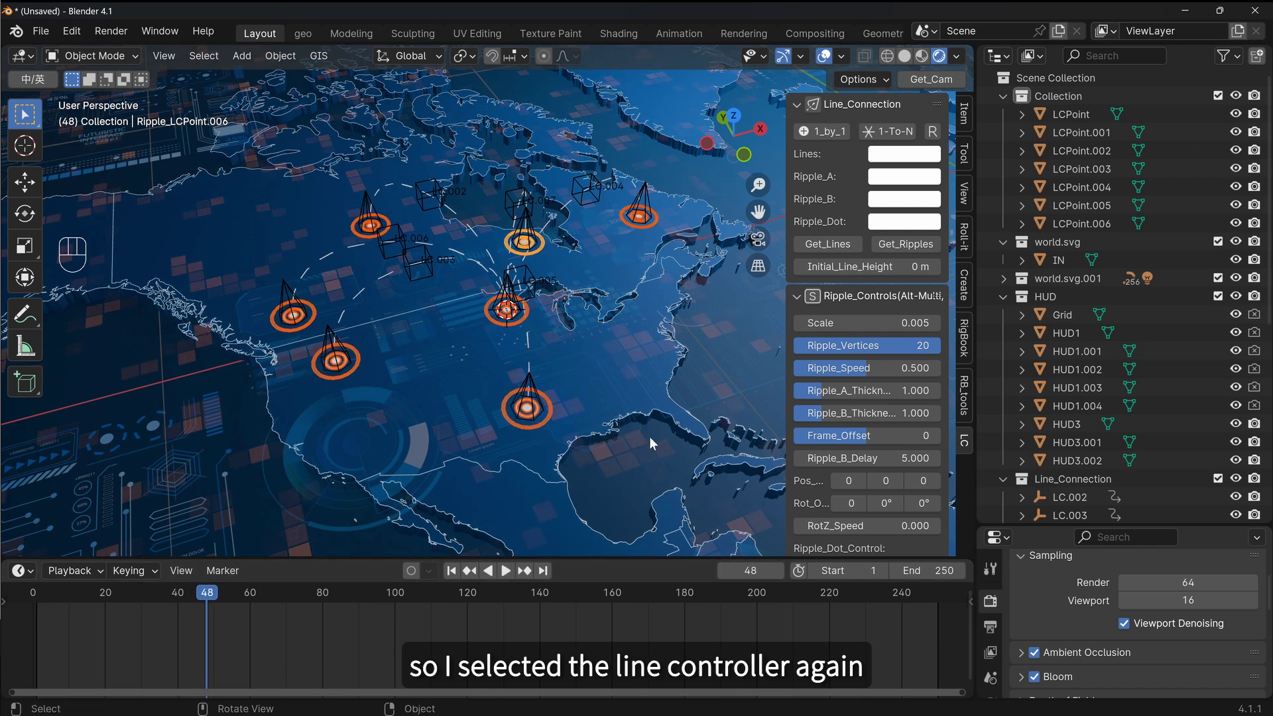
Select all the line controllers again and set their Line_Radius to 0.002 m
left_click(840, 246)
left_click(847, 345, "alt+shift")
left_click_drag(822, 346, 830, 346)
key("Return")
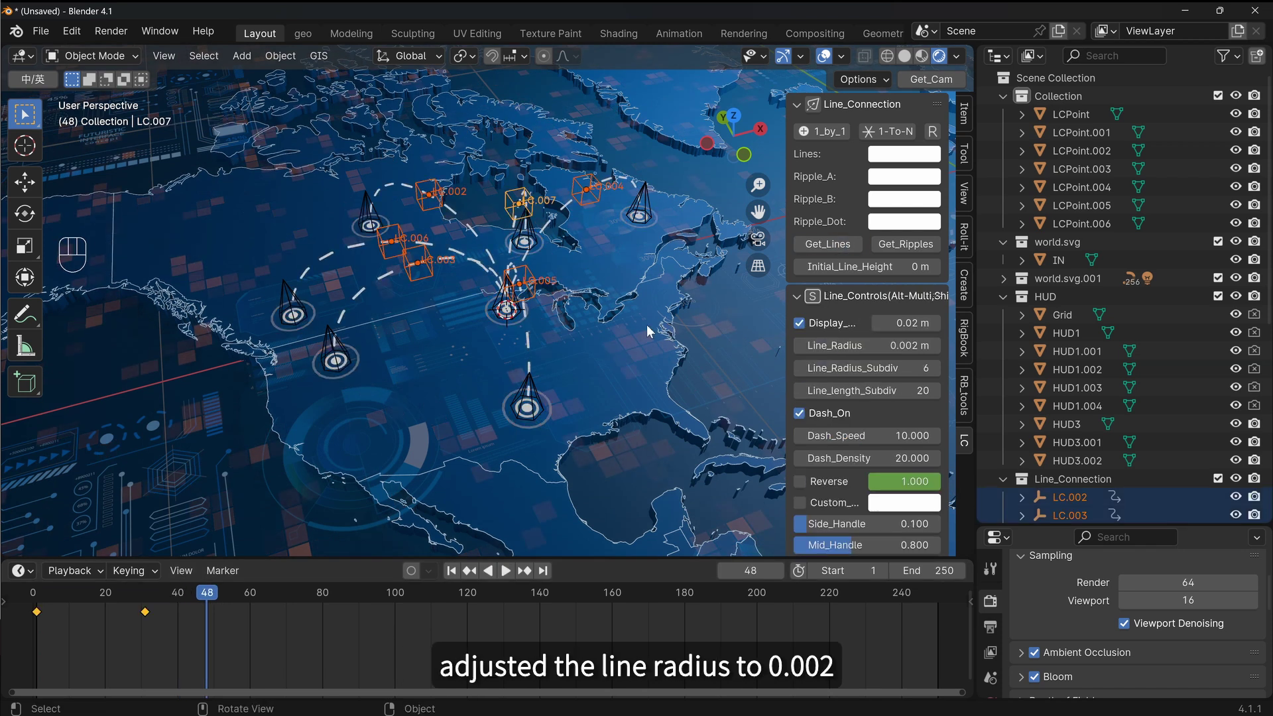
Turn off Dash_On for all lines and reposition their controllers to adjust the arcs
middle_click_drag(646, 324, 609, 287)
left_click(810, 415, "alt")
key("g")
middle_click(616, 293)
left_click(613, 277)
Inspect the connection lines up close and set the Line_Radius of all lines to 0.0015 m
scroll(597, 305, "up", 3)
middle_click_drag(572, 328, 669, 295, "shift")
scroll(530, 311, "up", 1)
middle_click_drag(378, 335, 368, 320)
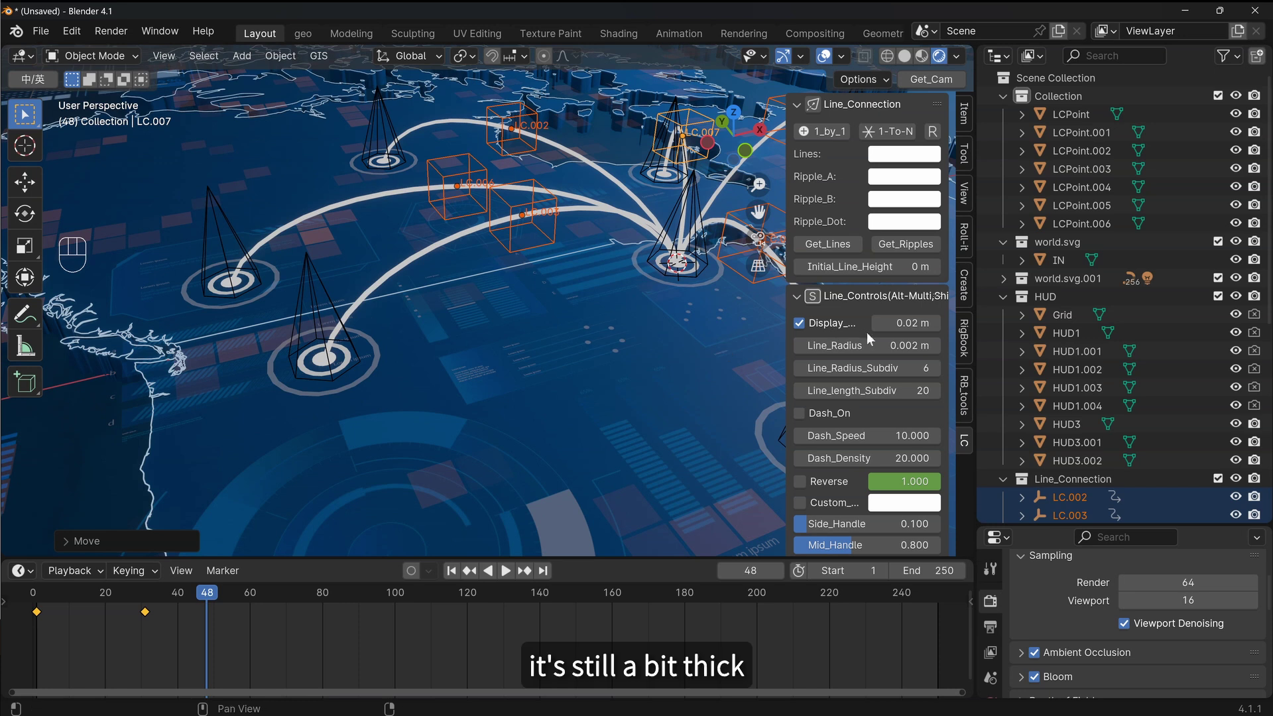
left_click(892, 345, "alt")
left_click(825, 345)
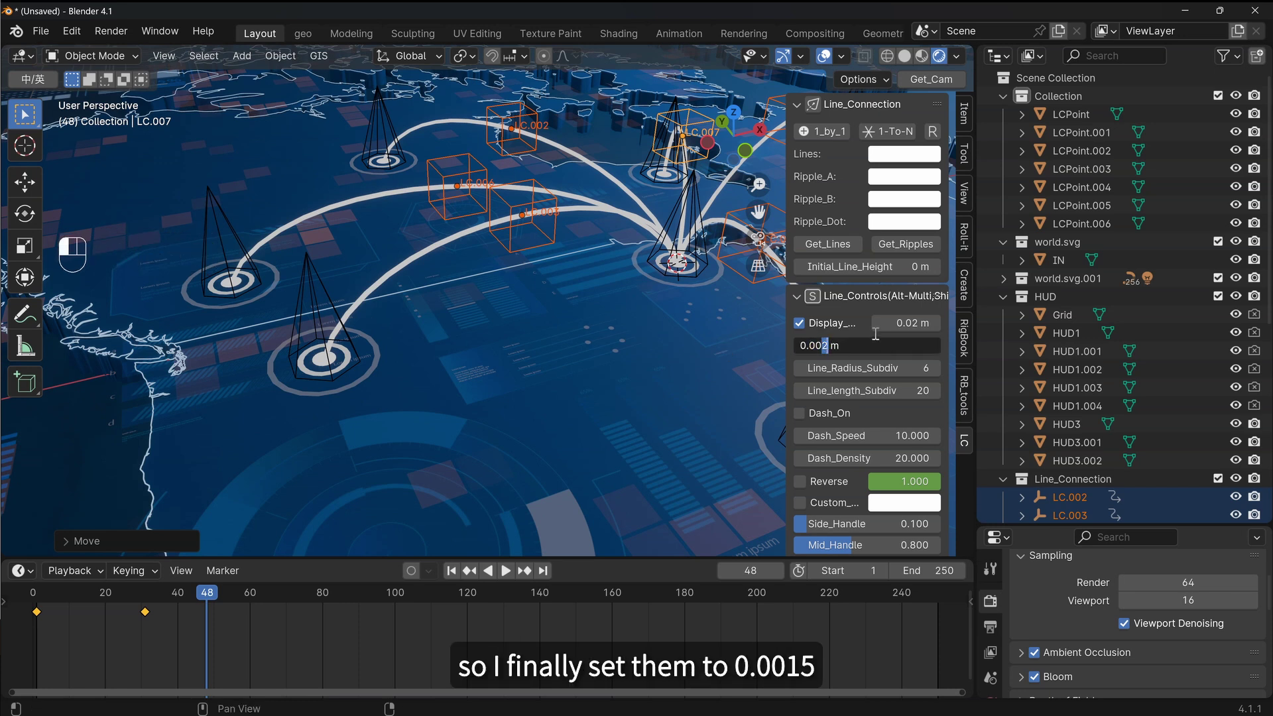
type("15")
key("Return")
Set Line_length_Subdiv to 40 for all connection lines to smooth them
scroll(668, 289, "down", 2)
middle_click_drag(668, 289, 643, 298)
middle_click_drag(642, 298, 617, 310, "shift")
scroll(597, 312, "down", 2)
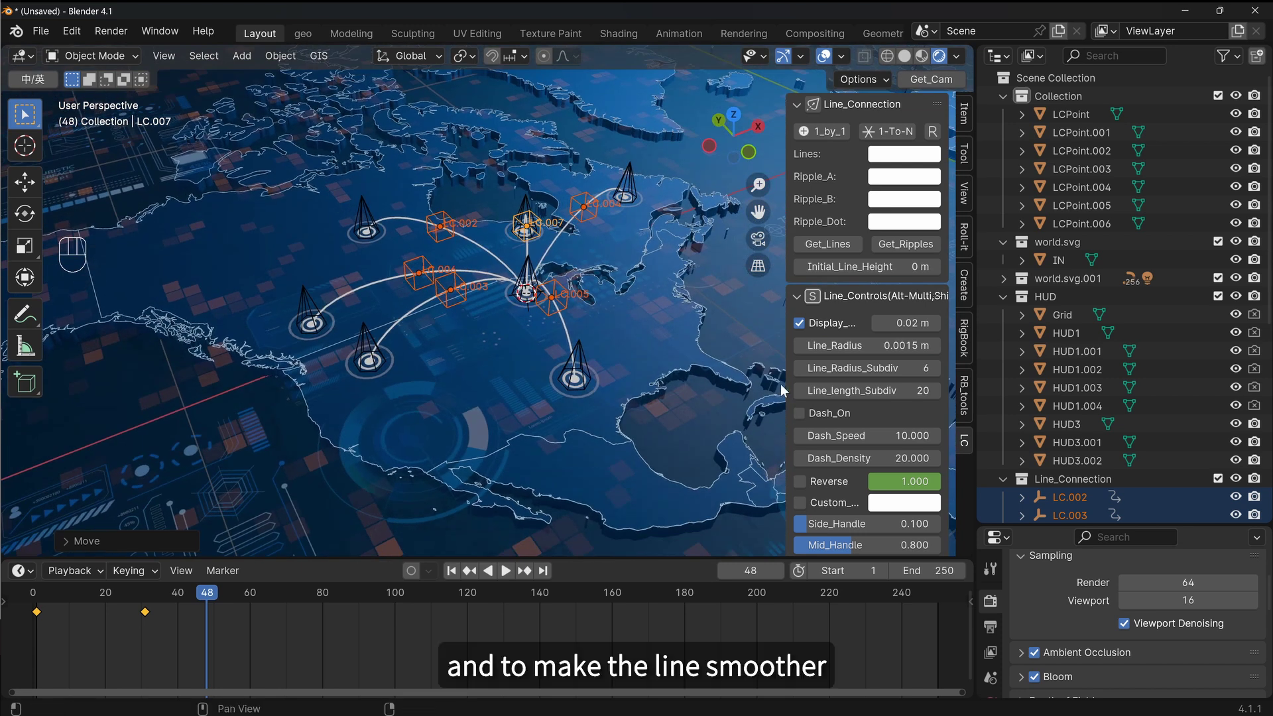
left_click(903, 394, "alt")
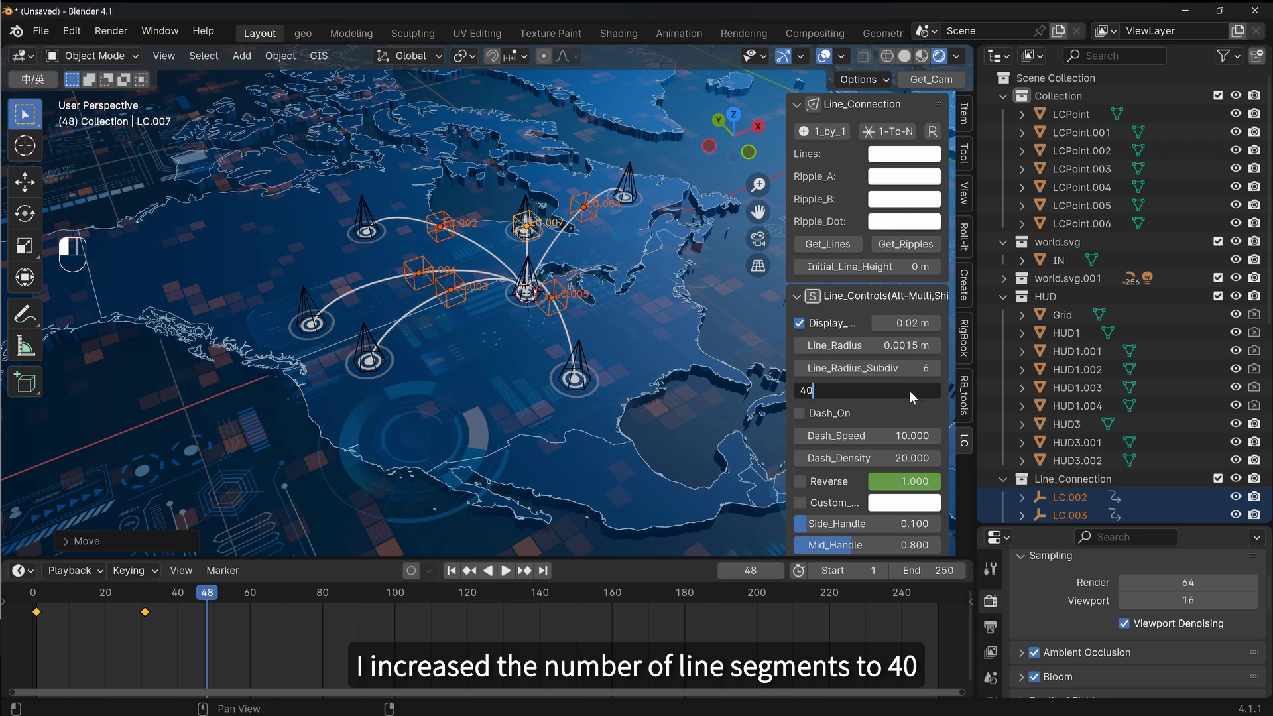
key("Return")
Select all ripple objects and set their Ripple_Vertices to 40
scroll(554, 350, "up", 2)
left_click(905, 244)
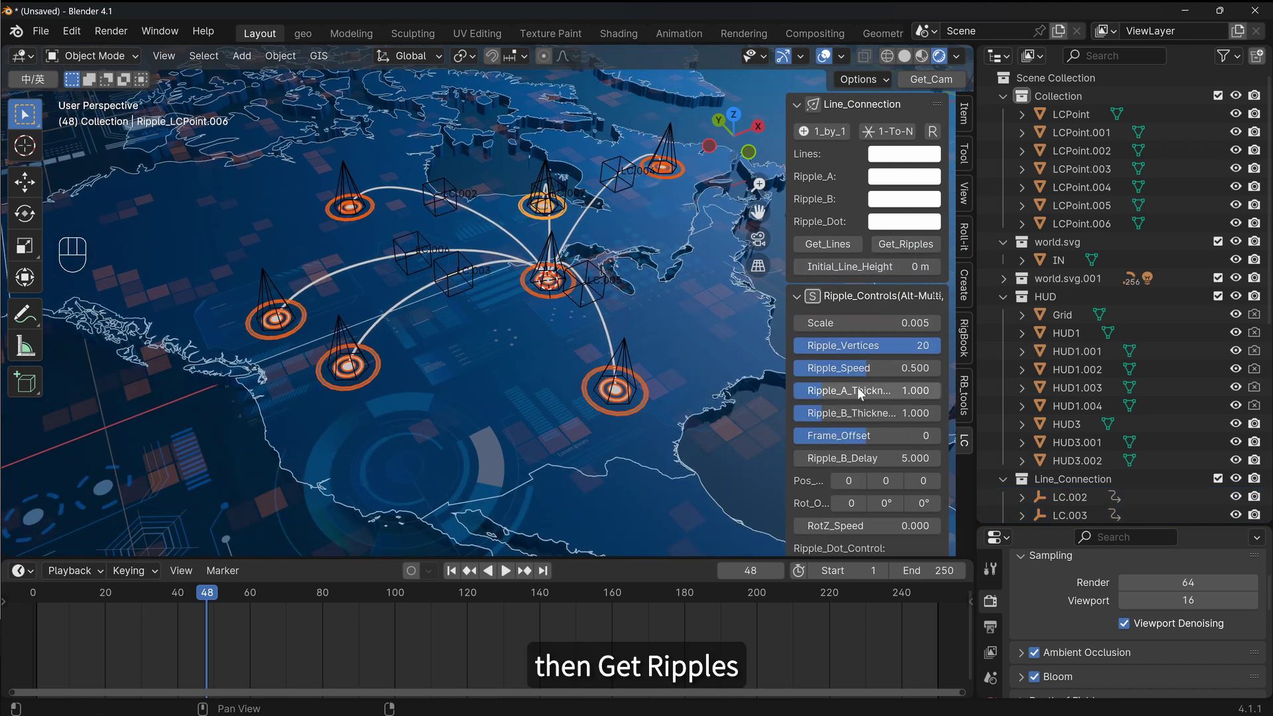
scroll(859, 393, "down", 3)
left_click(881, 276, "alt")
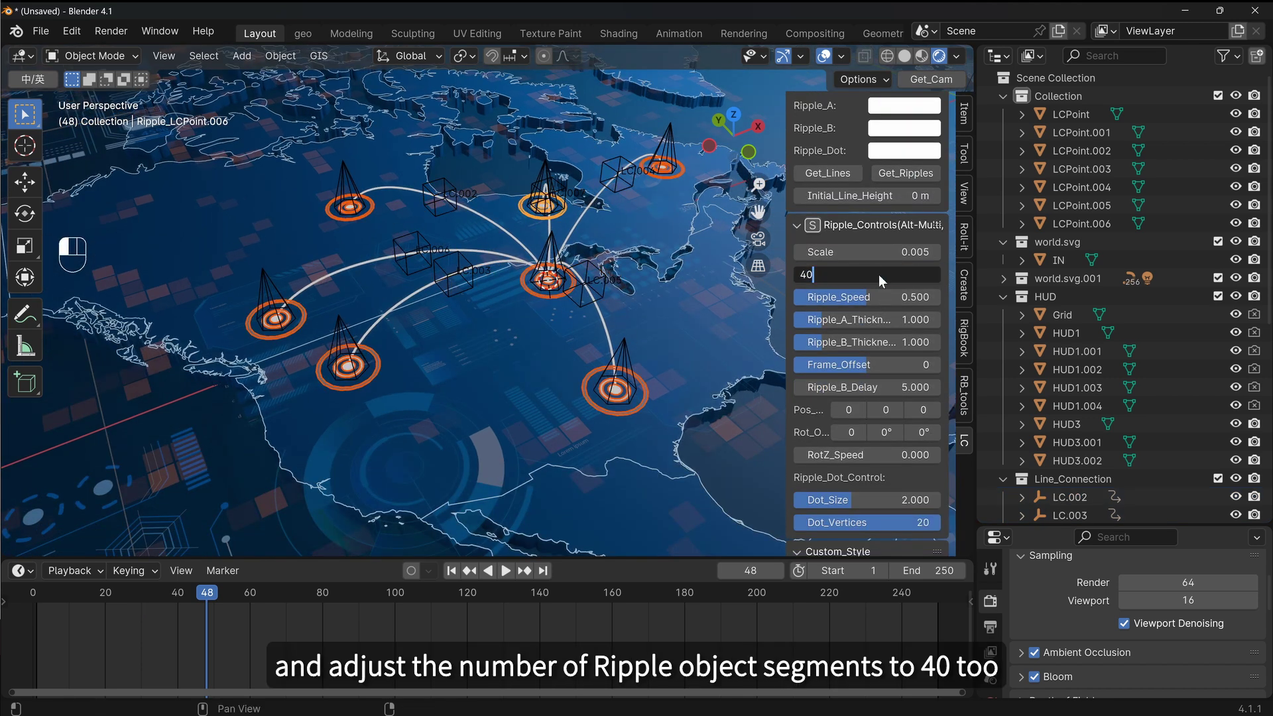
key("Return")
Hide the viewport overlays and play the animation of the lines and ripples
middle_click_drag(569, 297, 532, 319, "shift")
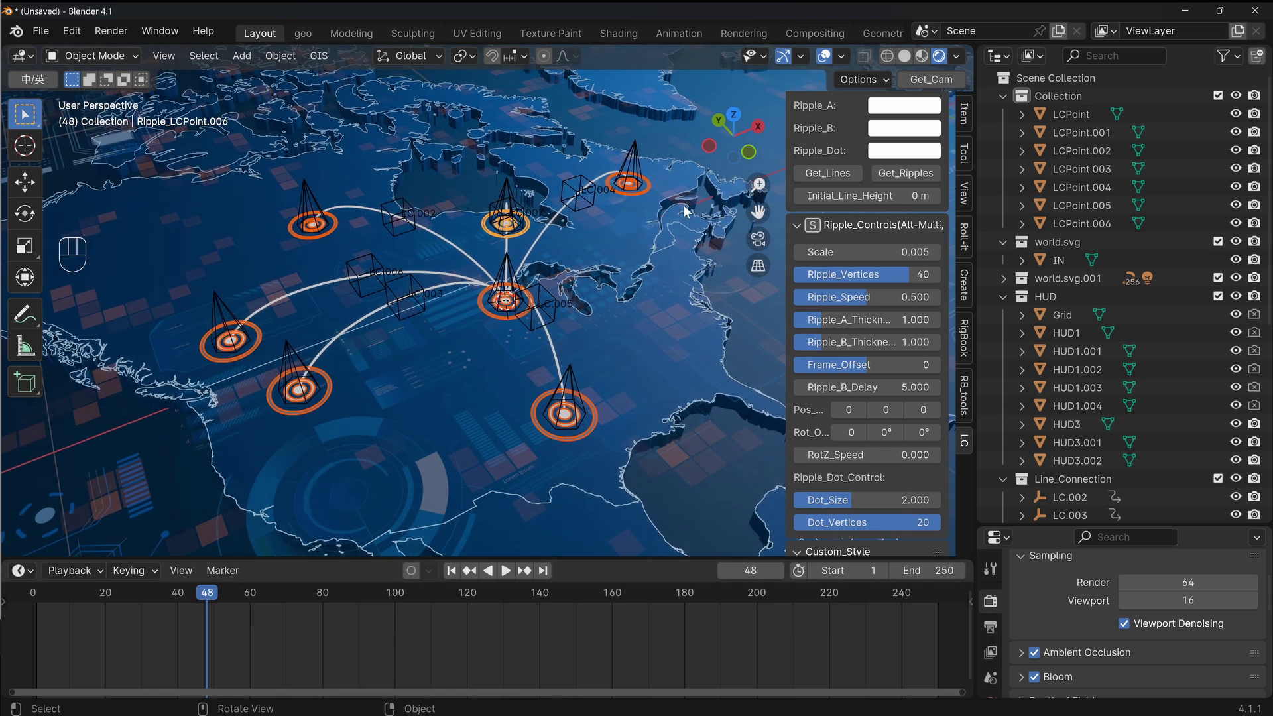
left_click(823, 57)
key("space")
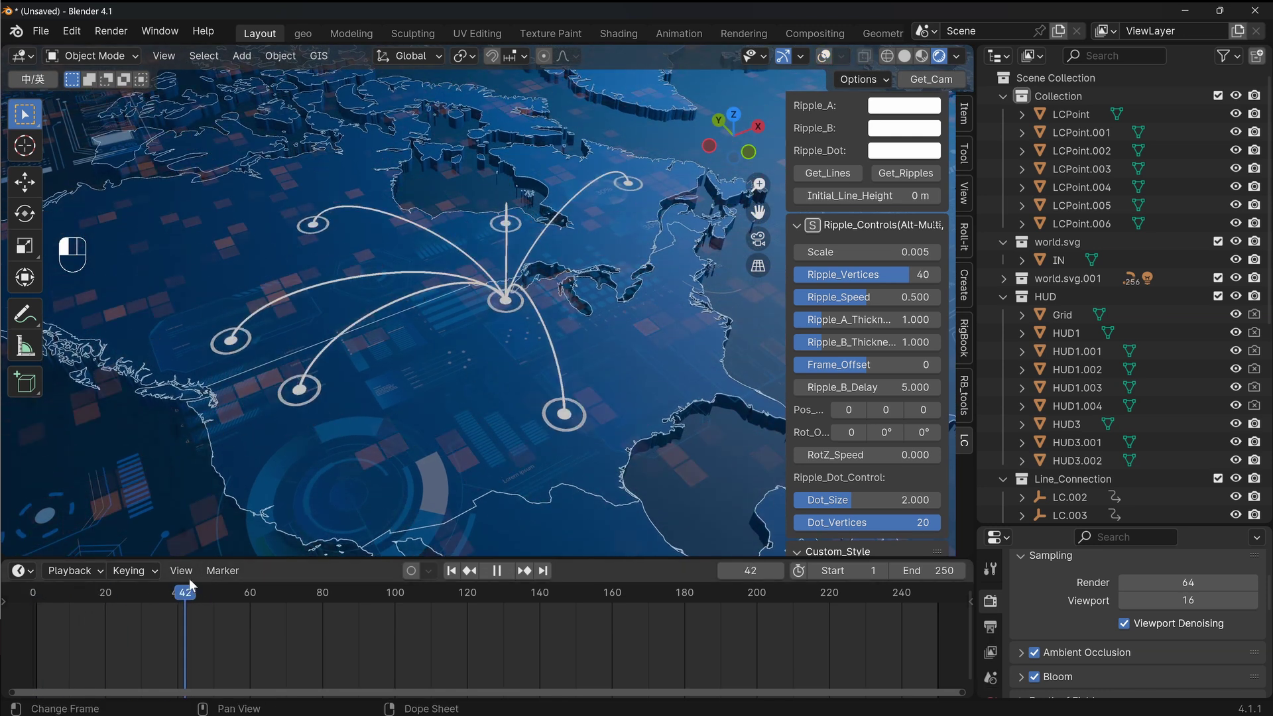
Stop the playback and set the Lines color to cyan with a brightness Value of 10 for a glow
key("space")
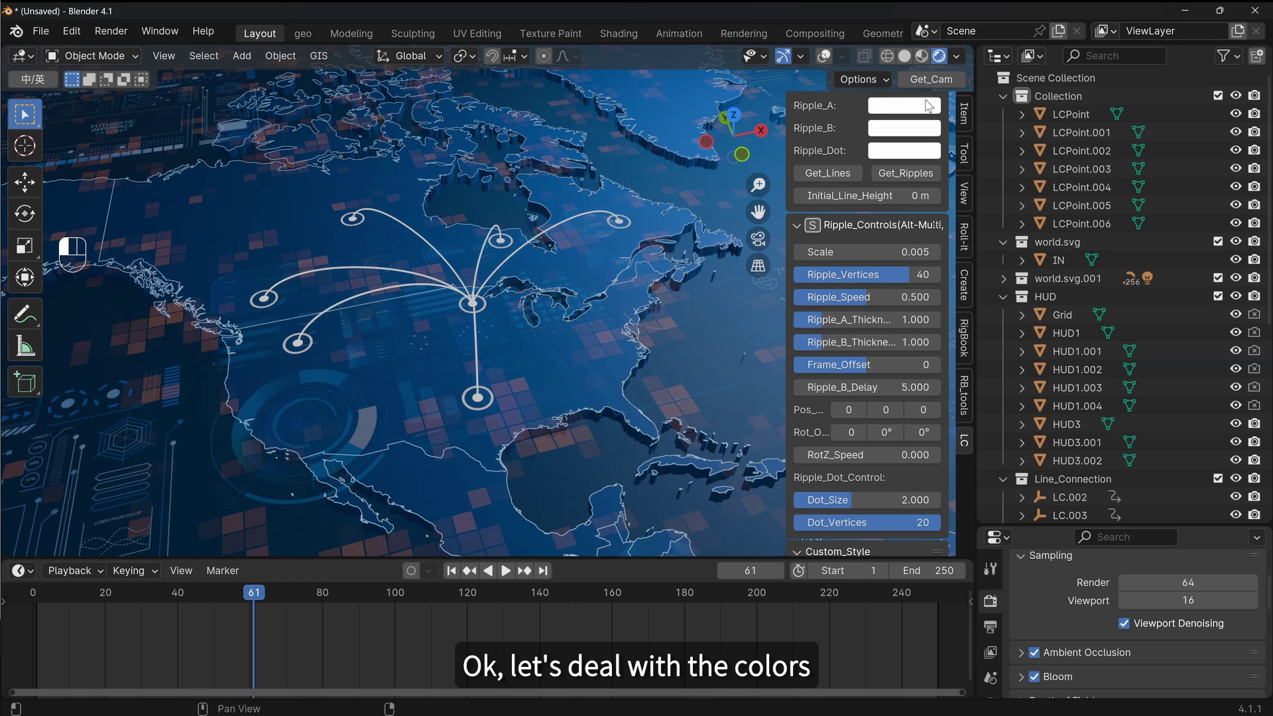
scroll(853, 129, "up", 3)
left_click(892, 155)
mouse_move(957, 247)
left_mouse_down()
mouse_move(983, 178)
mouse_move(994, 181)
left_mouse_up()
double_click(951, 409)
type("10")
key("Return")
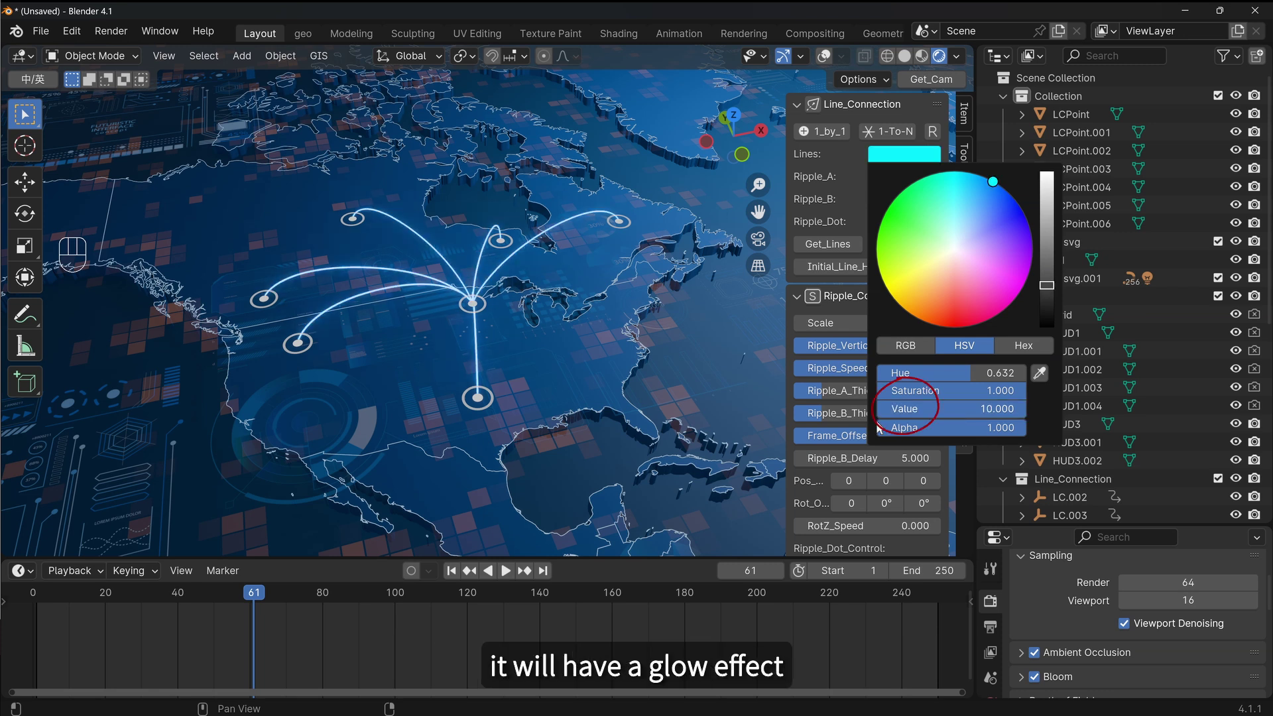
Set the Ripple_A color to red with a brightness Value of 10 and play back the glowing animation
left_click(903, 177)
left_click_drag(954, 285, 940, 348)
double_click(953, 431)
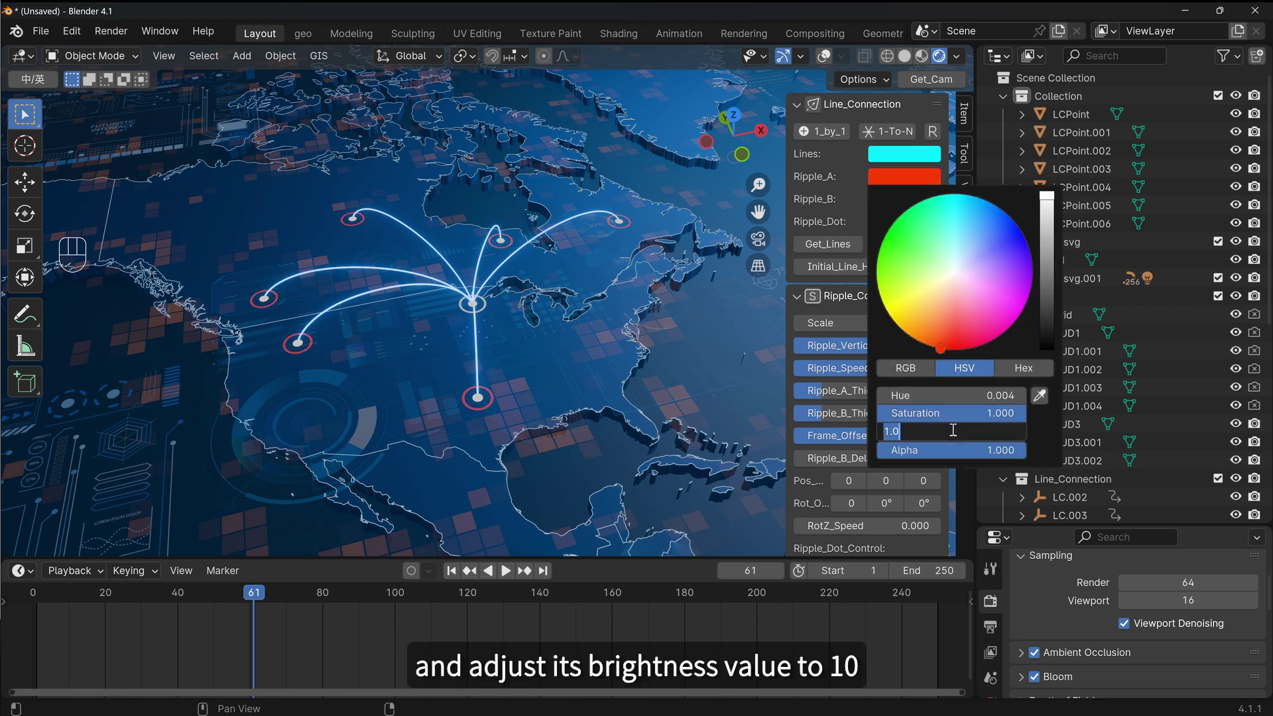
type("10")
key("Return")
left_click(125, 610)
key("space")
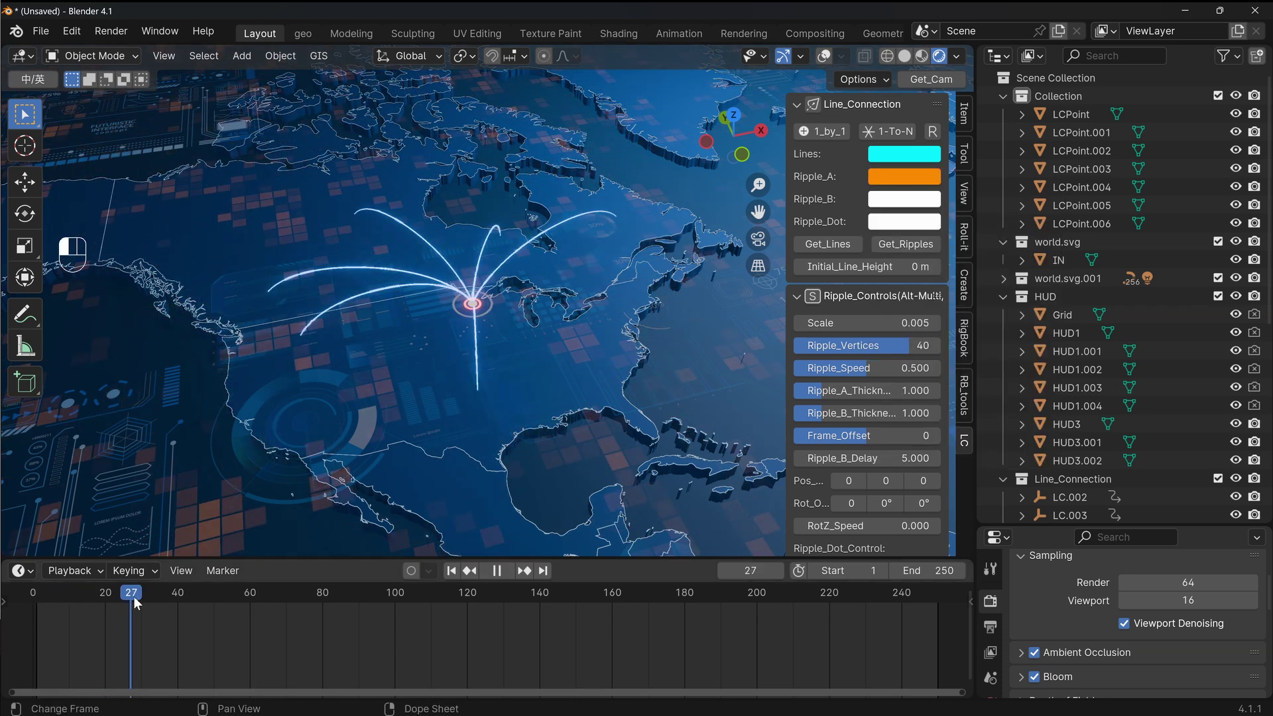
key("space")
Add a camera and align it to the current view of North America
key("shift+a")
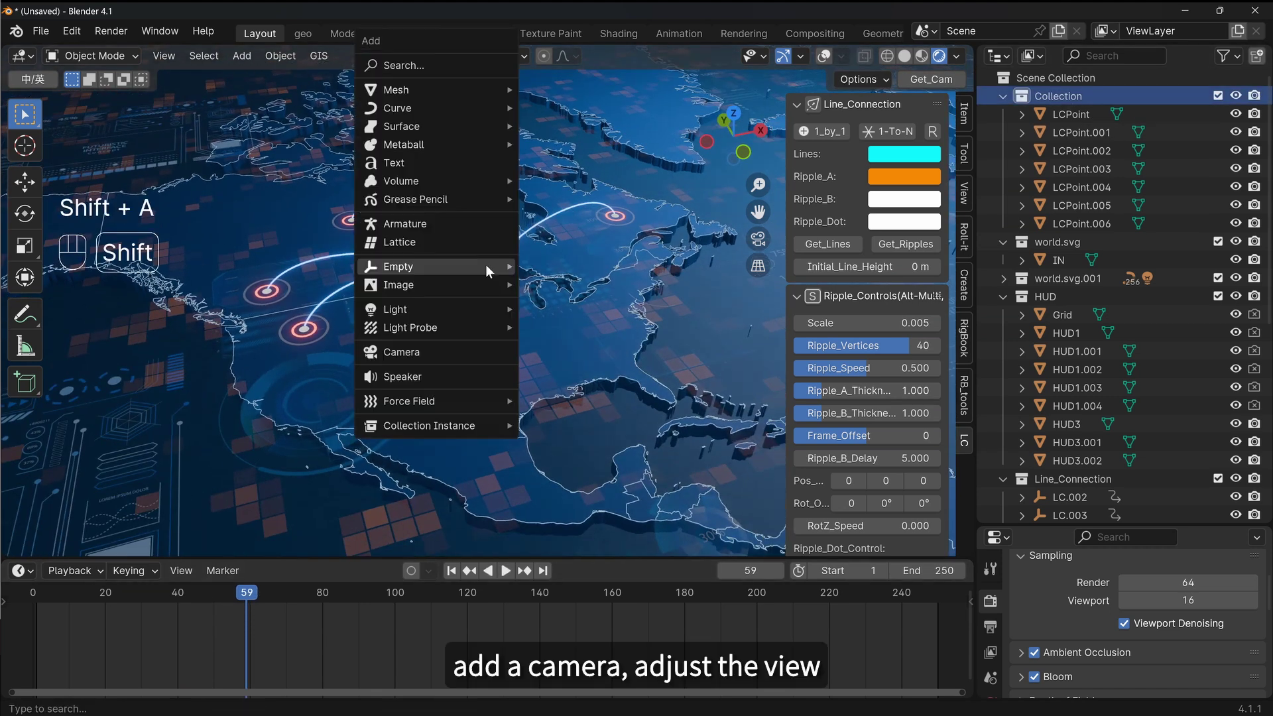
left_click(456, 351)
key("ctrl+alt+KP_0")
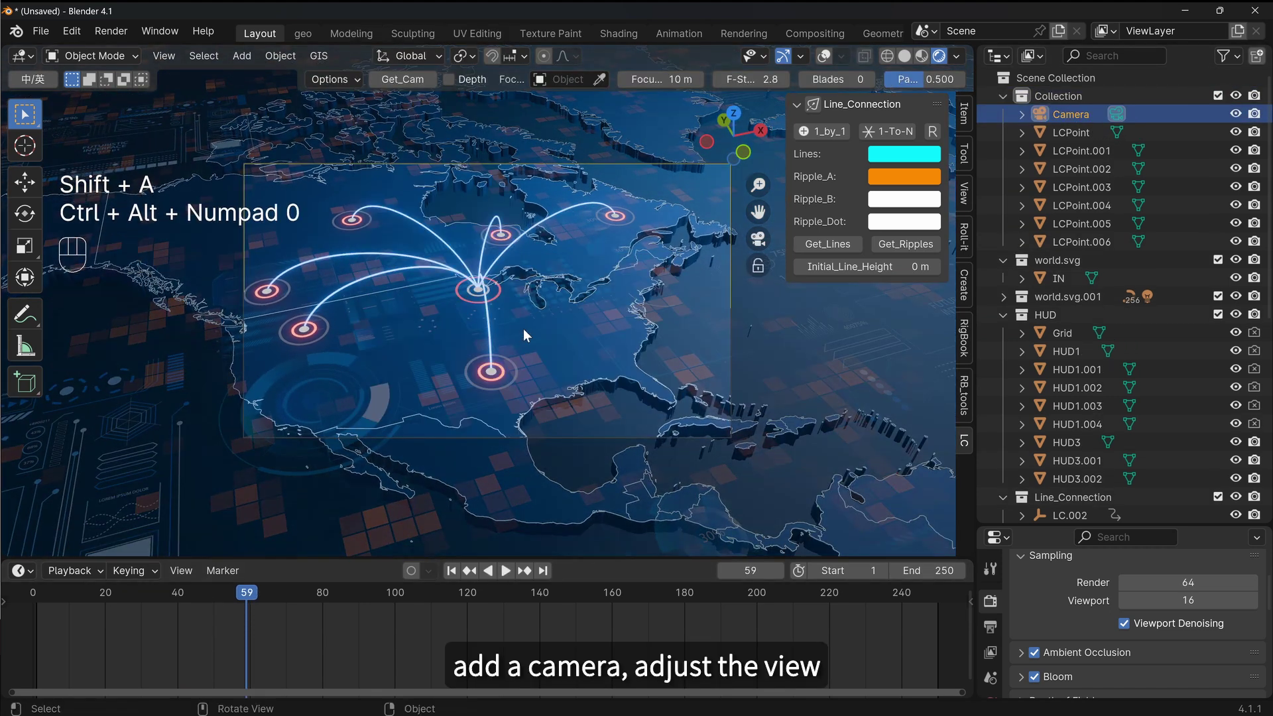
Lock the camera to the view, pull it back to frame all the connection lines, and release the lock
key("q")
left_click(522, 345)
scroll(520, 318, "down", 3)
mouse_move(520, 317)
middle_mouse_down()
mouse_move(538, 303)
mouse_move(516, 309)
middle_mouse_up()
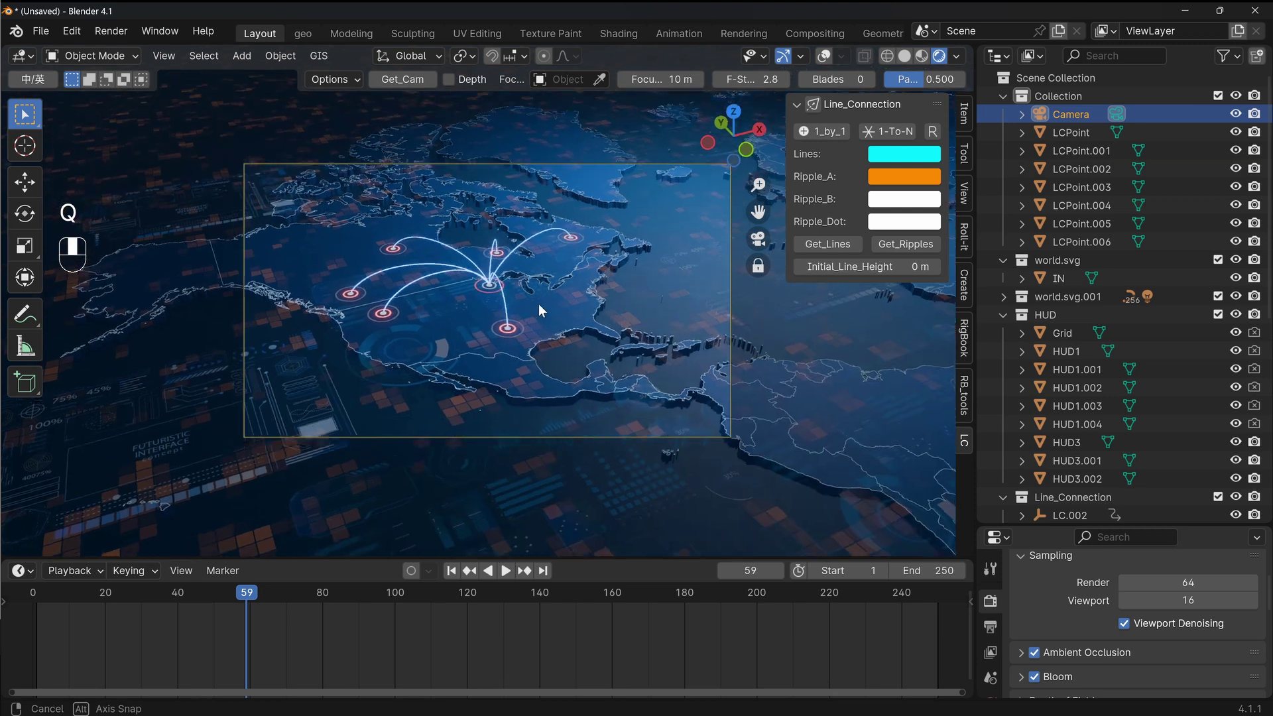
key("q")
left_click(522, 293)
scroll(531, 295, "up", 3)
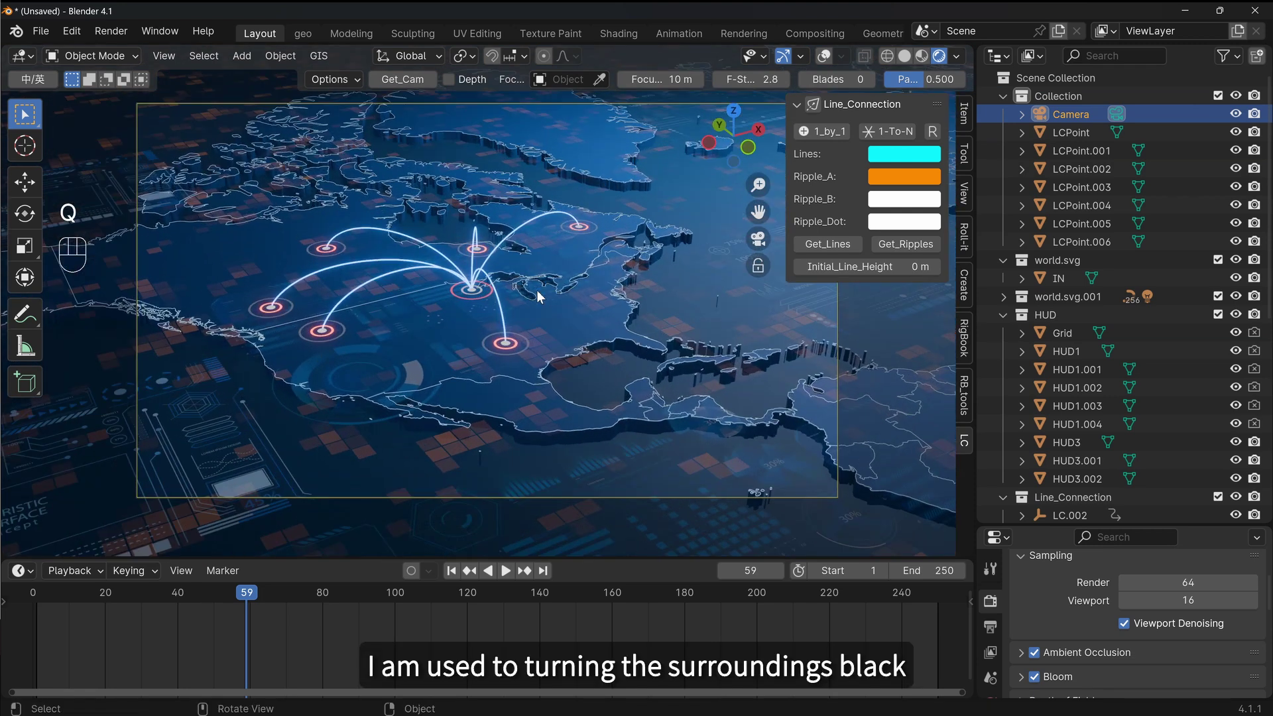
Set the camera's Passepartout to 1 so the surroundings outside the frame turn black
left_click_drag(1038, 528, 1038, 242)
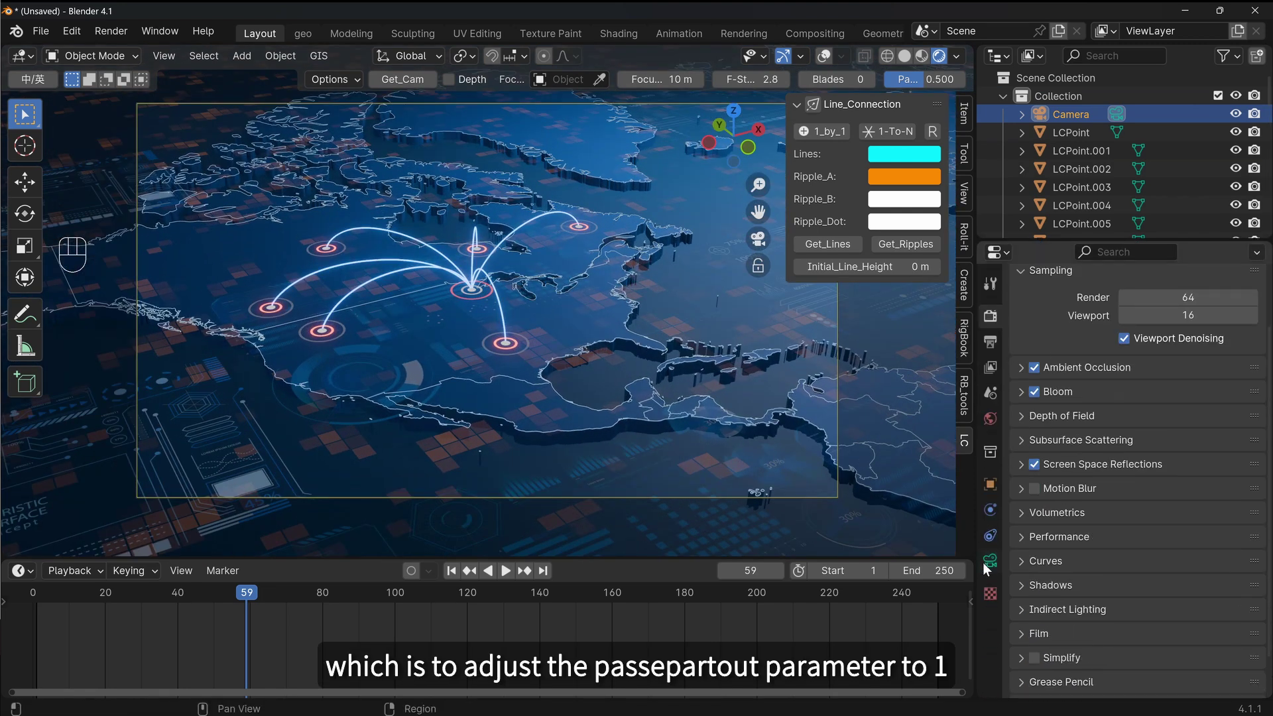
left_click(990, 561)
left_click(1043, 635)
scroll(1044, 632, "down", 5)
double_click(1184, 634)
type("1")
key("Return")
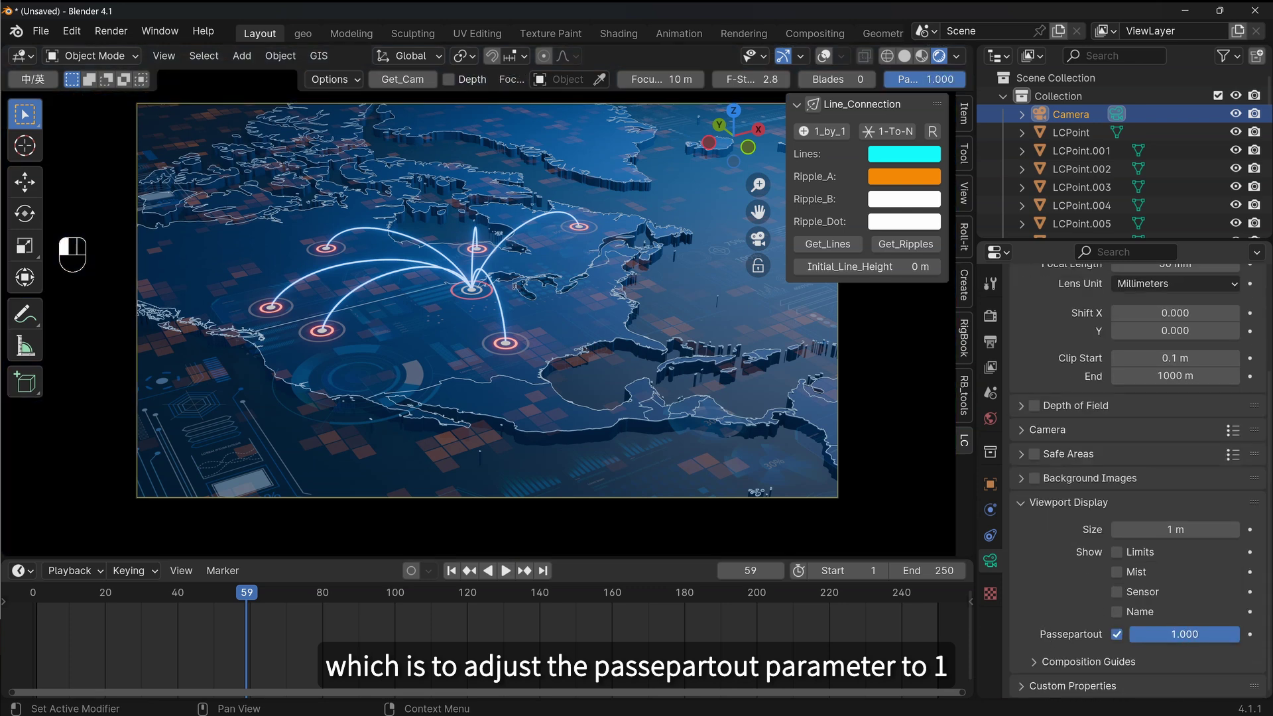
Enable the camera's Depth of Field and pick the focus distance at the central hub of the connection lines
left_click(1033, 405)
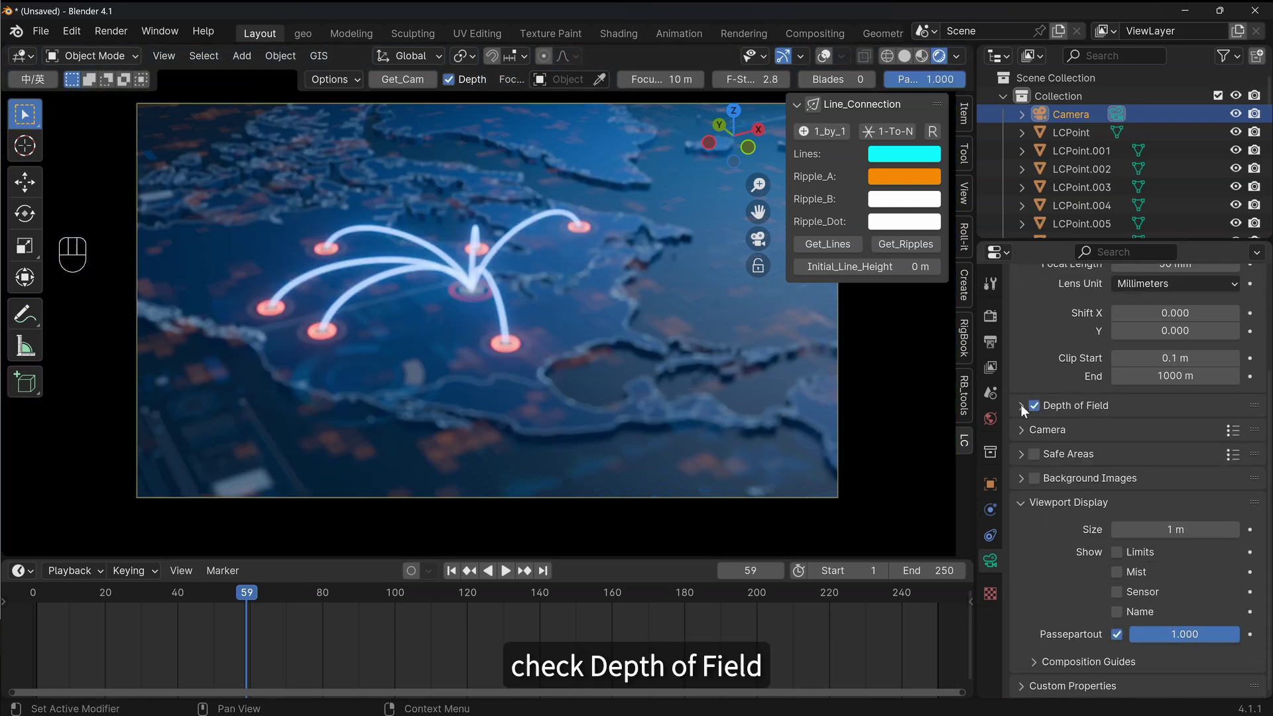
right_click(486, 273)
left_click(478, 307)
left_click(466, 284)
Lock the camera to the view again and reframe it so the connection lines sit nearer the center
key("q")
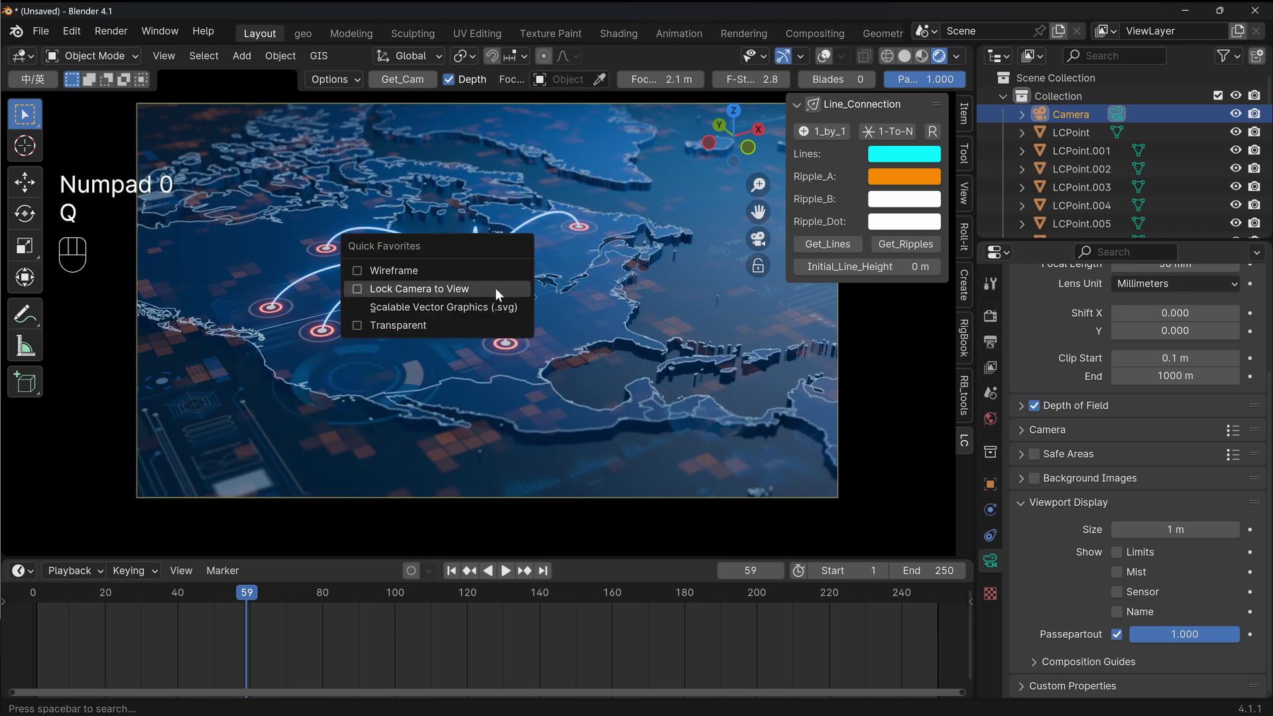
left_click(495, 288)
middle_click_drag(487, 288, 521, 299)
middle_click_drag(521, 298, 505, 300)
middle_click_drag(505, 300, 521, 292, "shift")
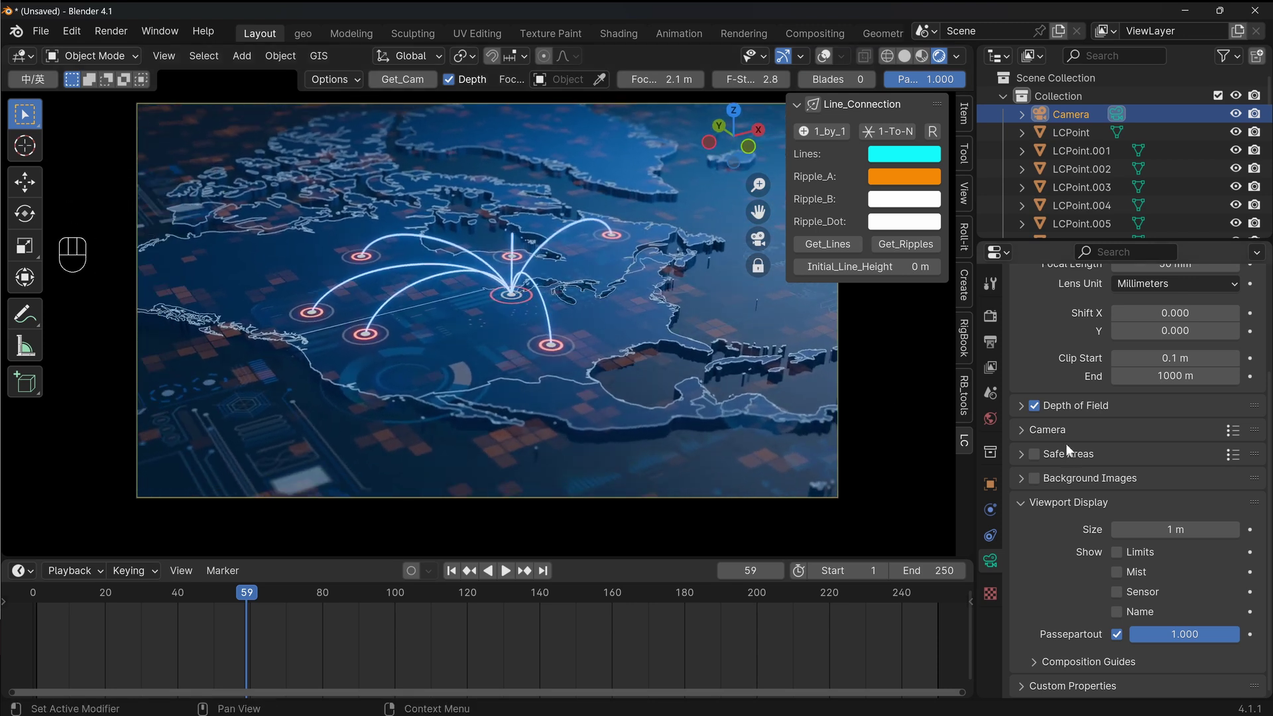
Set the camera's depth of field F-Stop to 2.0
left_click(1072, 406)
scroll(1087, 424, "down", 2)
left_click_drag(1176, 437, 1126, 437, "shift")
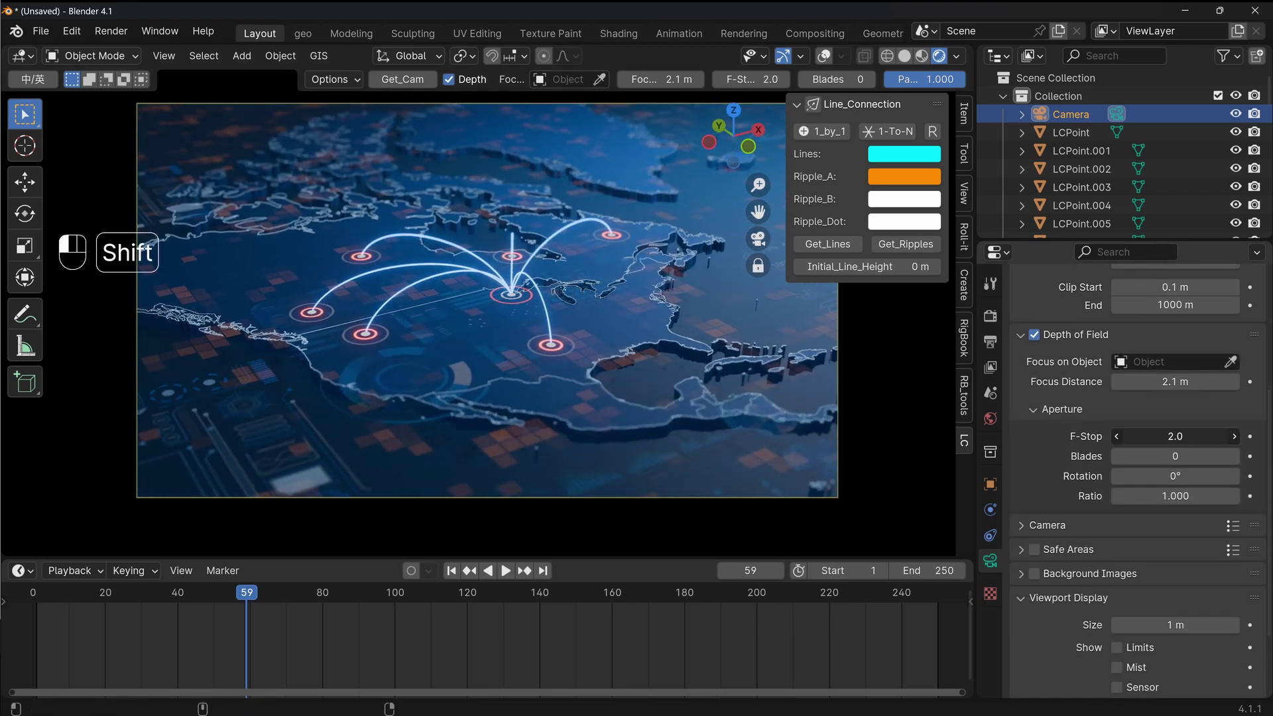
scroll(1065, 439, "down", 3)
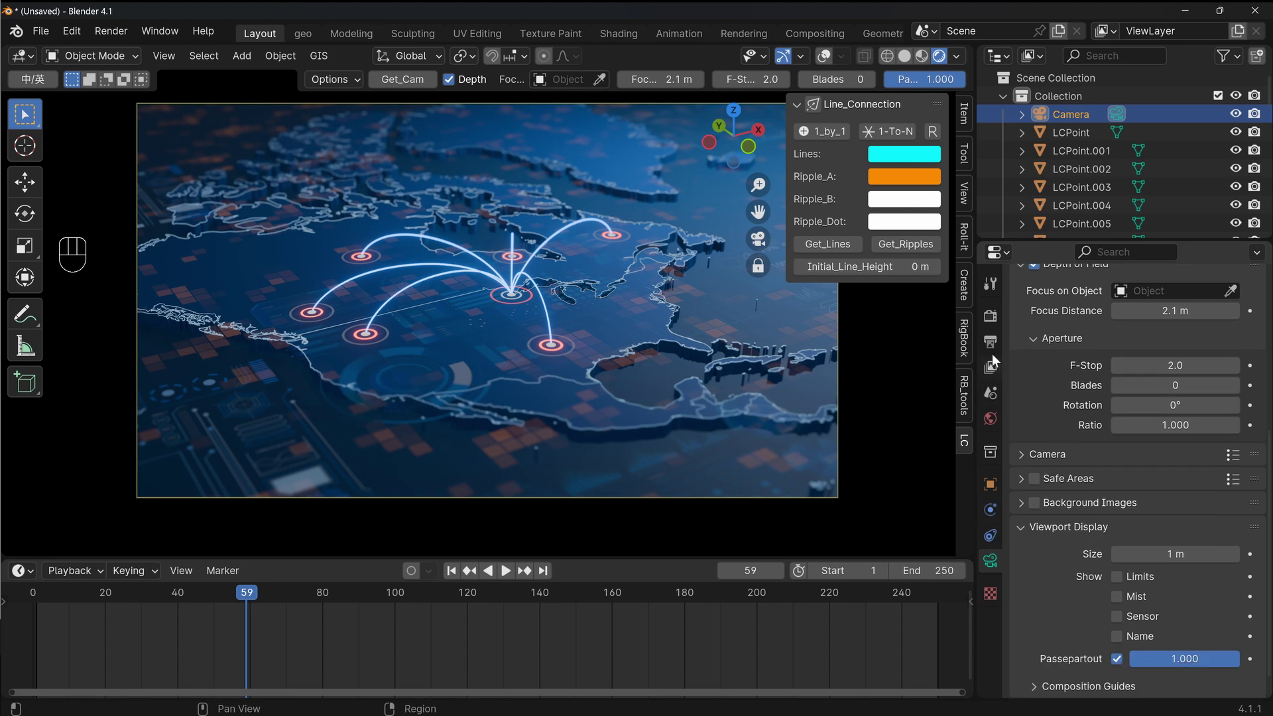
Fine-tune the overall scene brightness with the Exposure value in the render Color Management settings
left_click(990, 317)
left_click(1074, 685)
scroll(1080, 583, "down", 8)
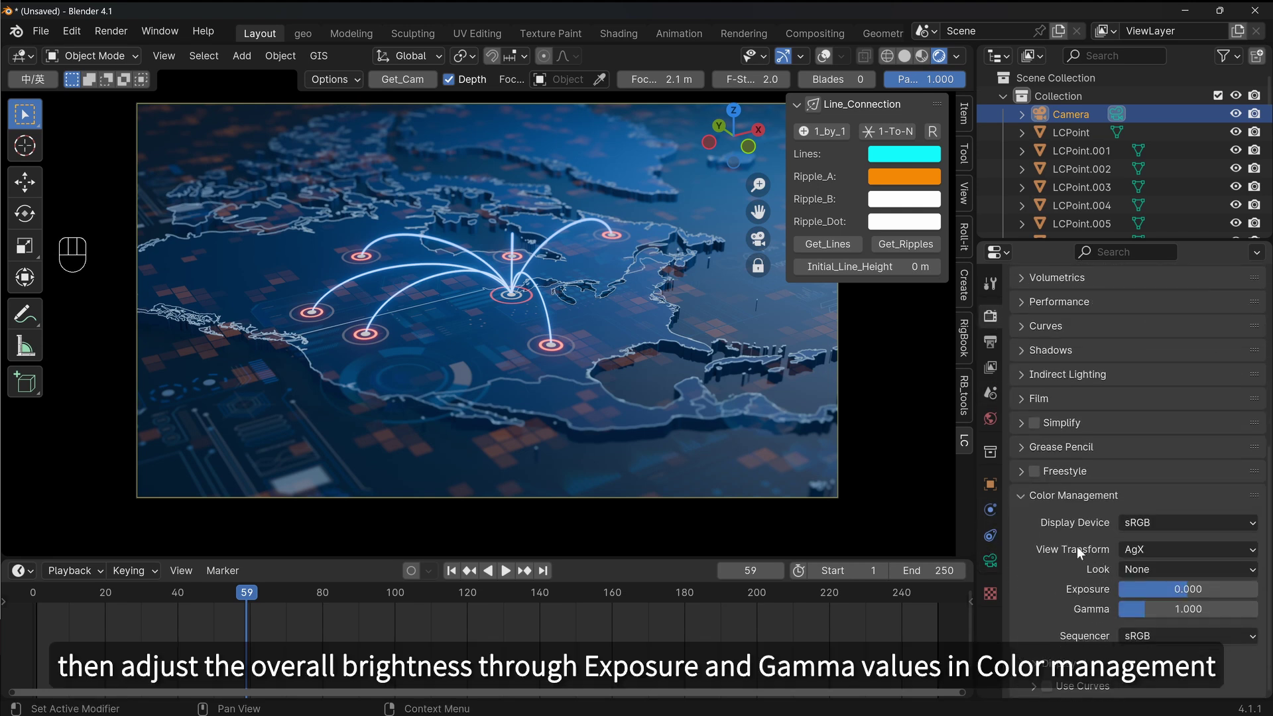
mouse_move(1188, 587)
left_mouse_down("shift")
mouse_move(1137, 608)
mouse_move(1191, 589)
left_mouse_up("shift")
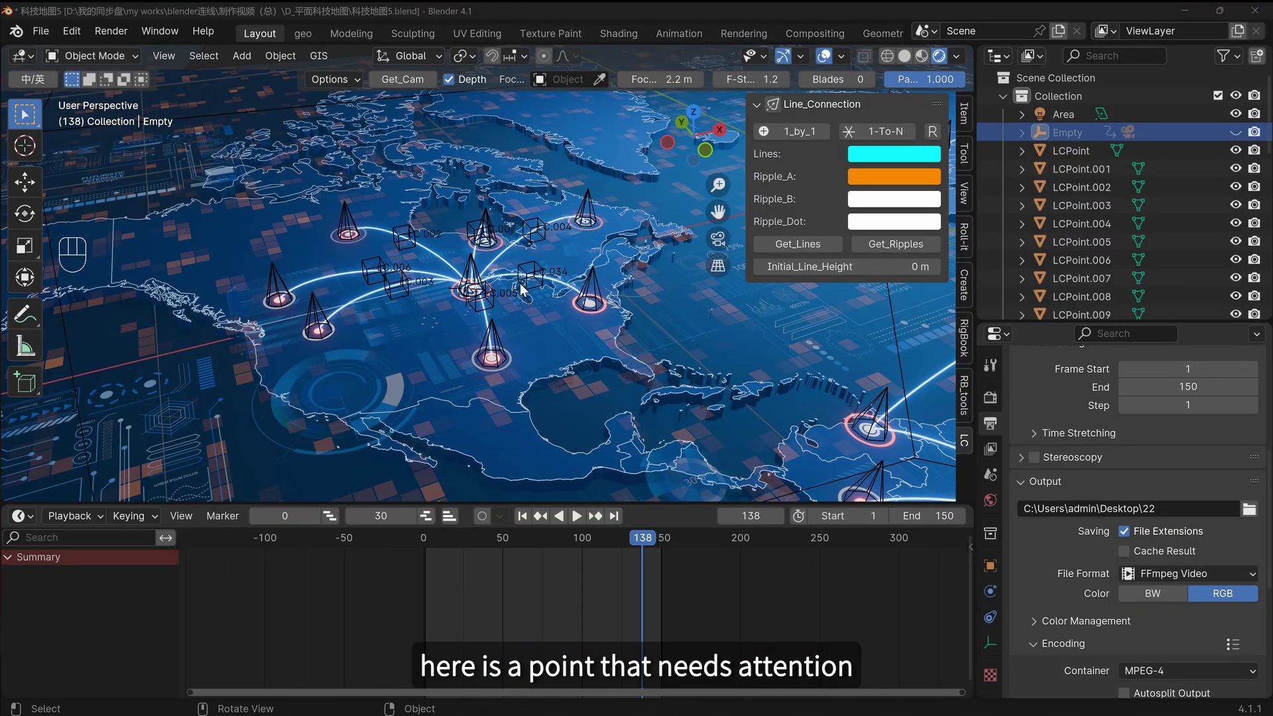
Select the line controller LC.034 in eastern North America and save its line parameters
middle_click_drag(566, 328, 569, 354, "shift")
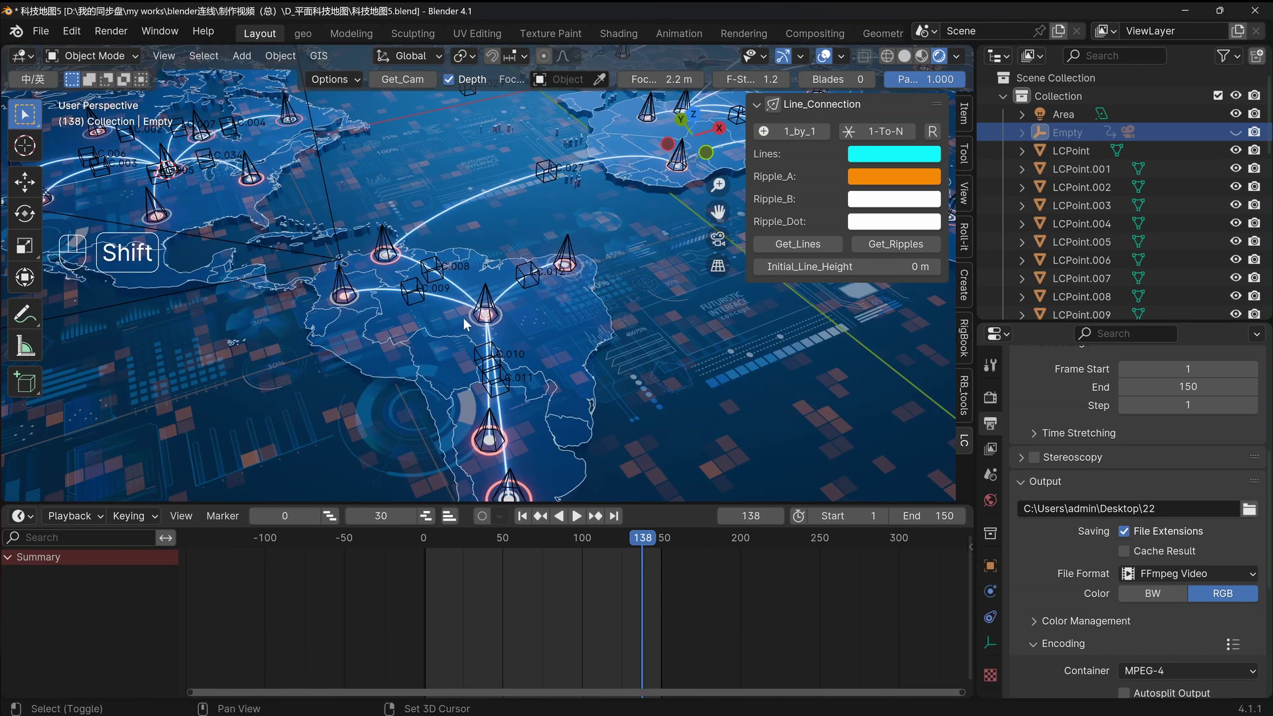
middle_click_drag(459, 219, 557, 268, "shift")
left_click(557, 264)
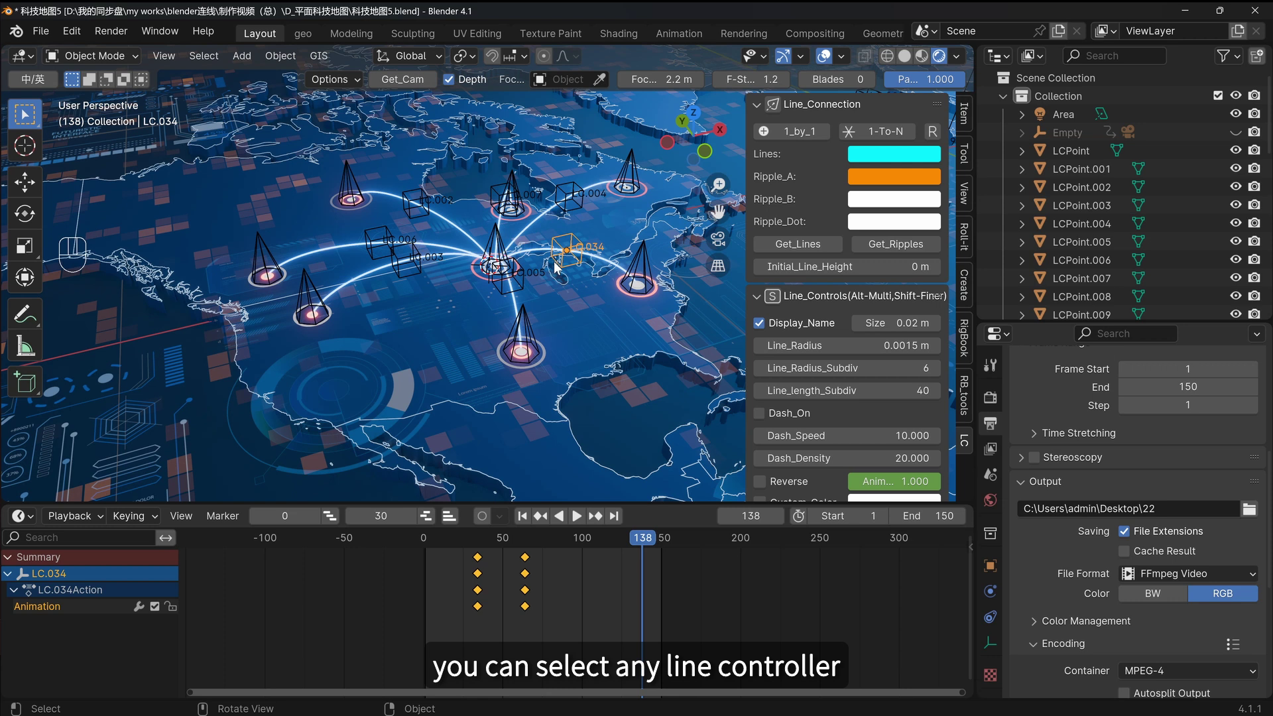
left_click(772, 299)
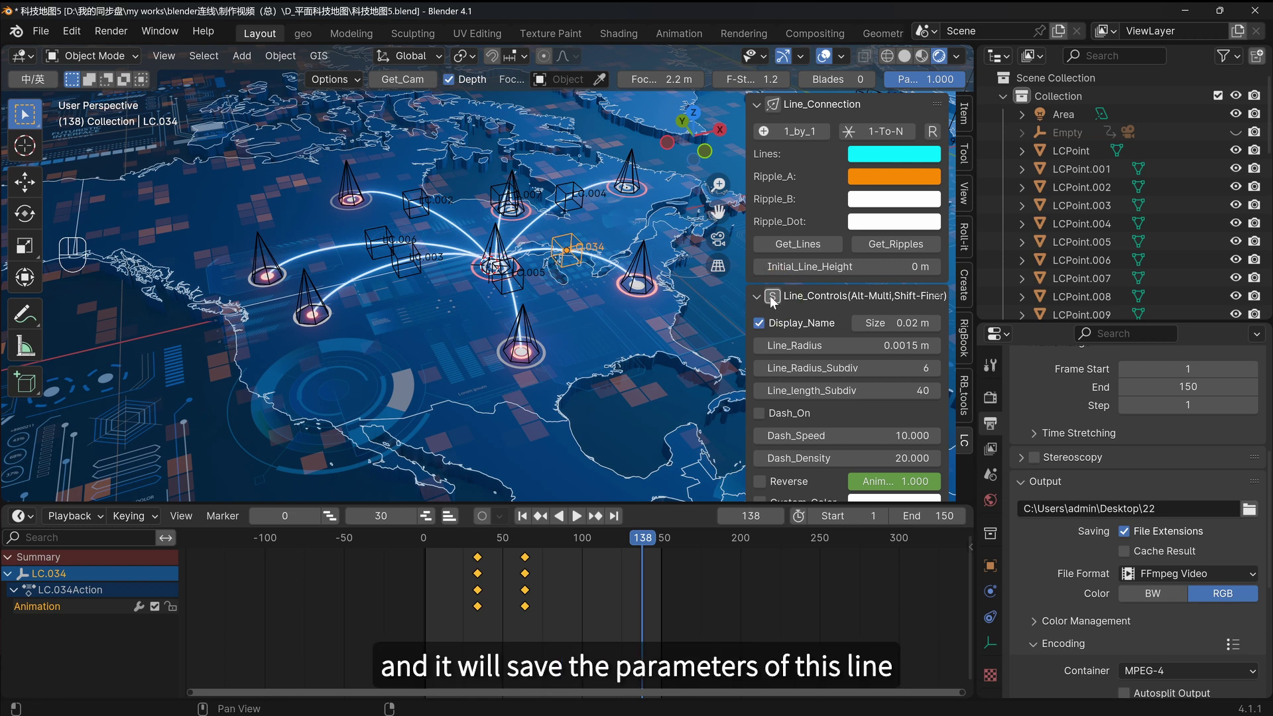
Select the ripple on the east coast, batch-select all line controllers with Get_Lines, and batch-select all ripples with Get_Ripples
scroll(827, 326, "down", 3)
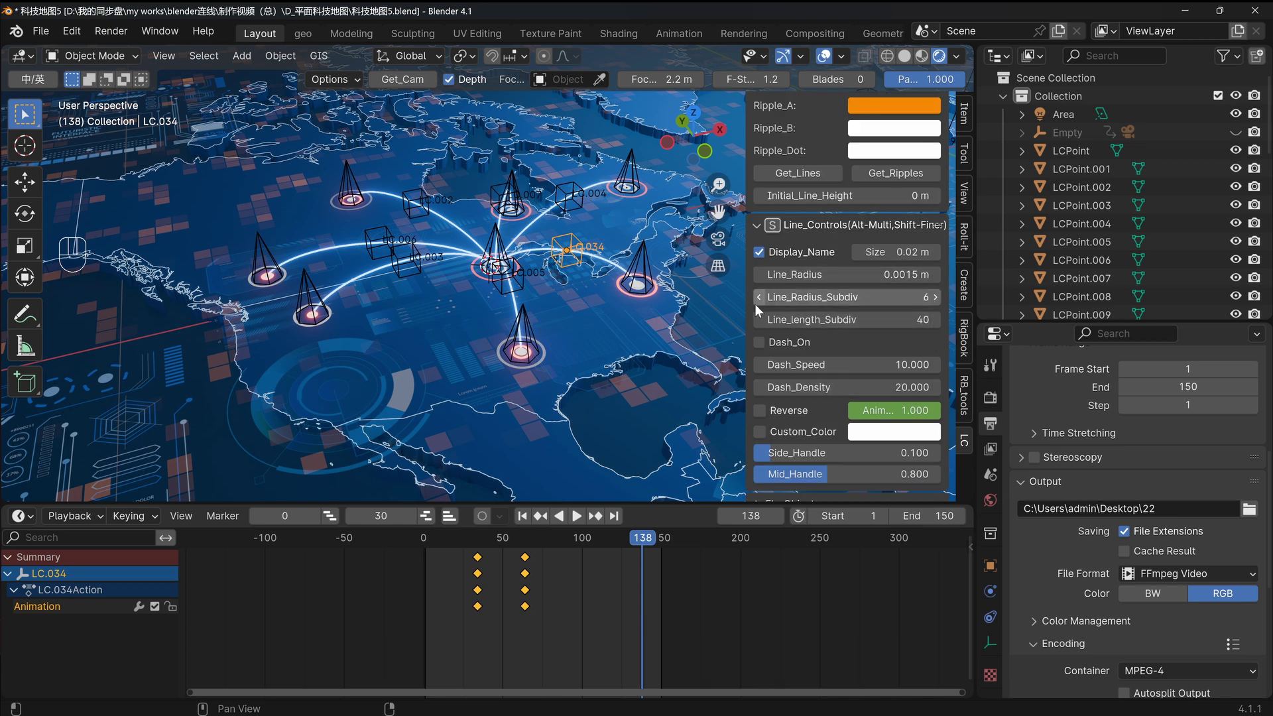
left_click(628, 297)
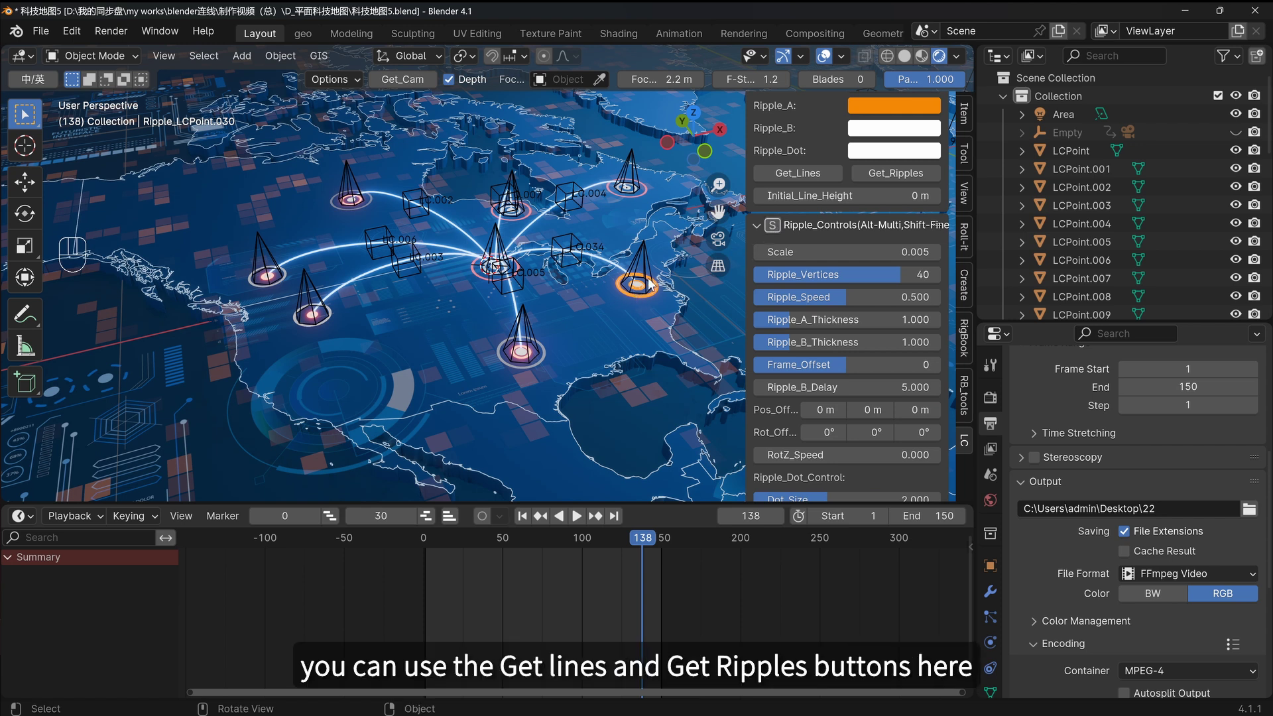
left_click(800, 174)
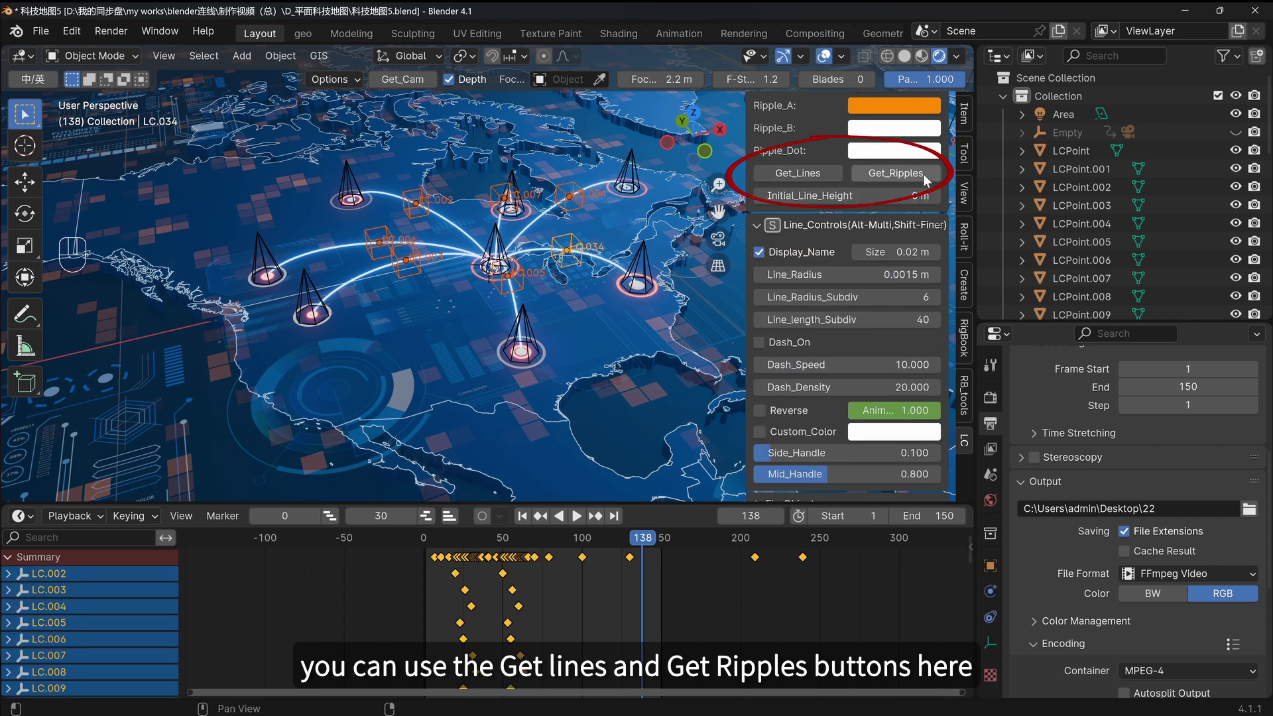
left_click(895, 176)
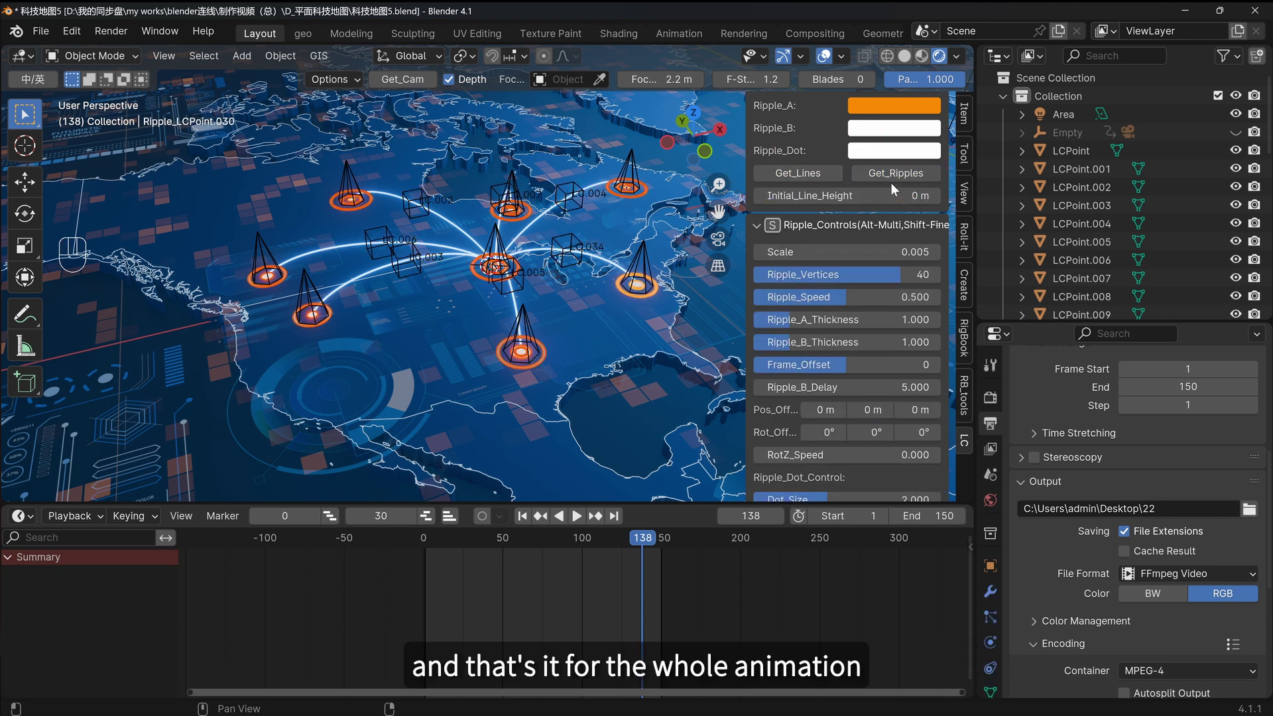